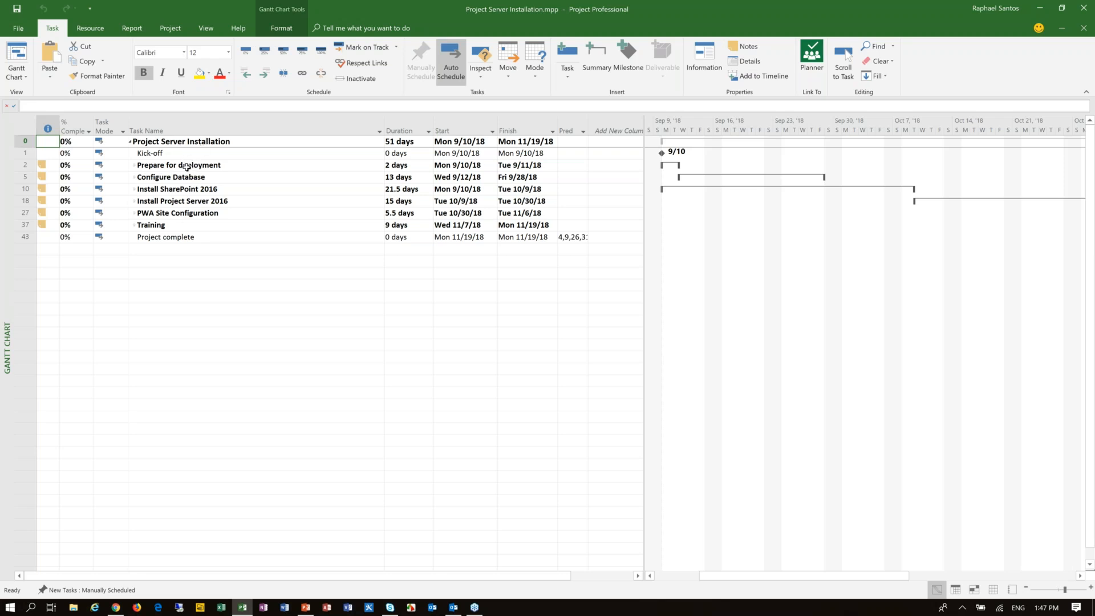
Step: Expand the Prepare for deployment and Configure Database summary tasks to view their subtasks
click(190, 154)
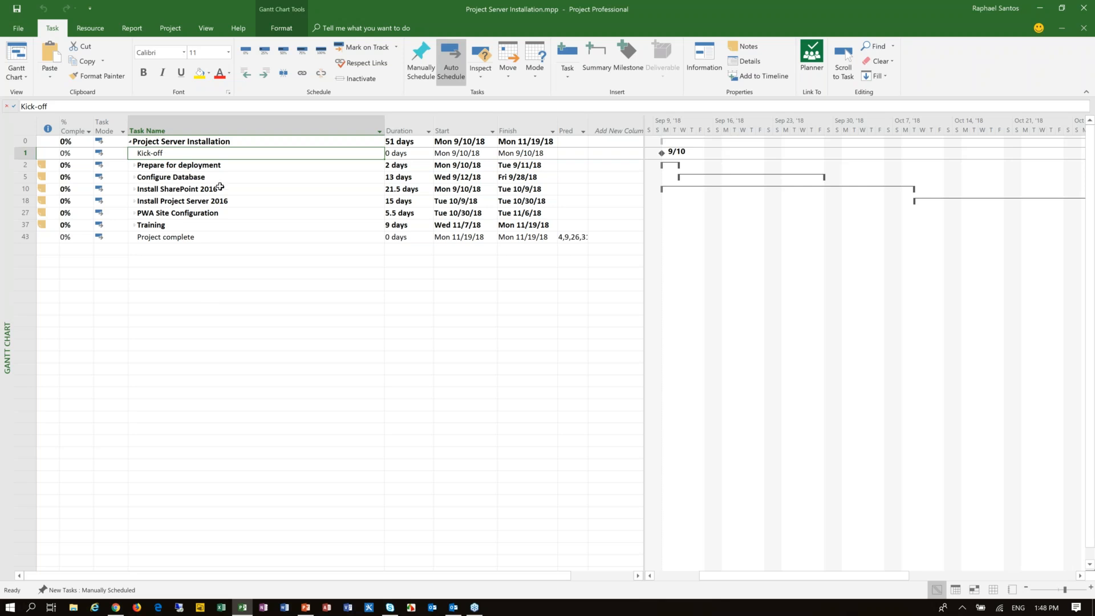
click(226, 167)
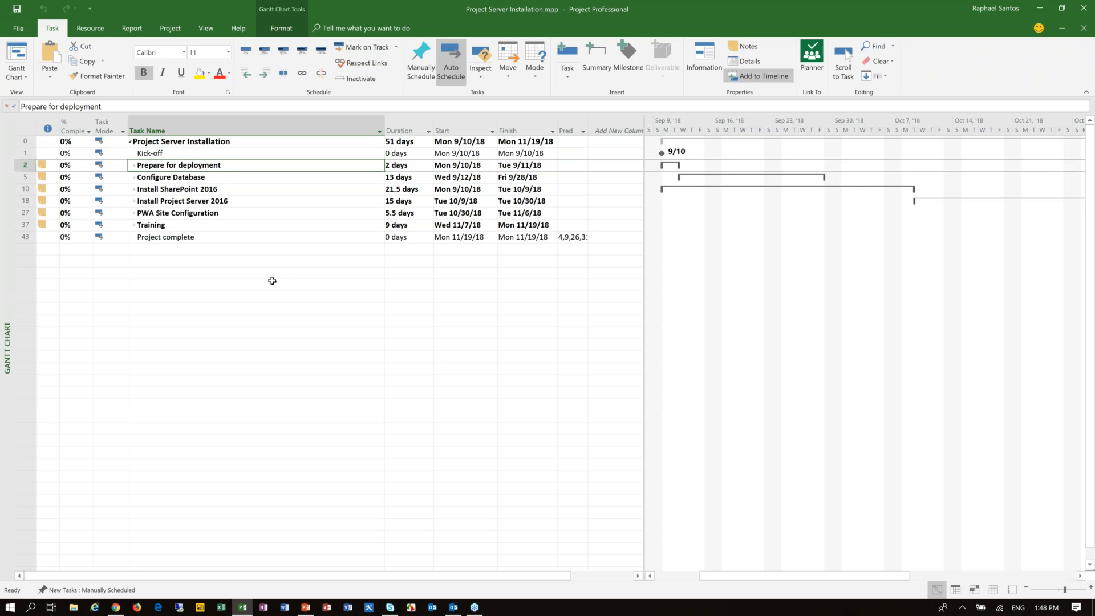
click(133, 165)
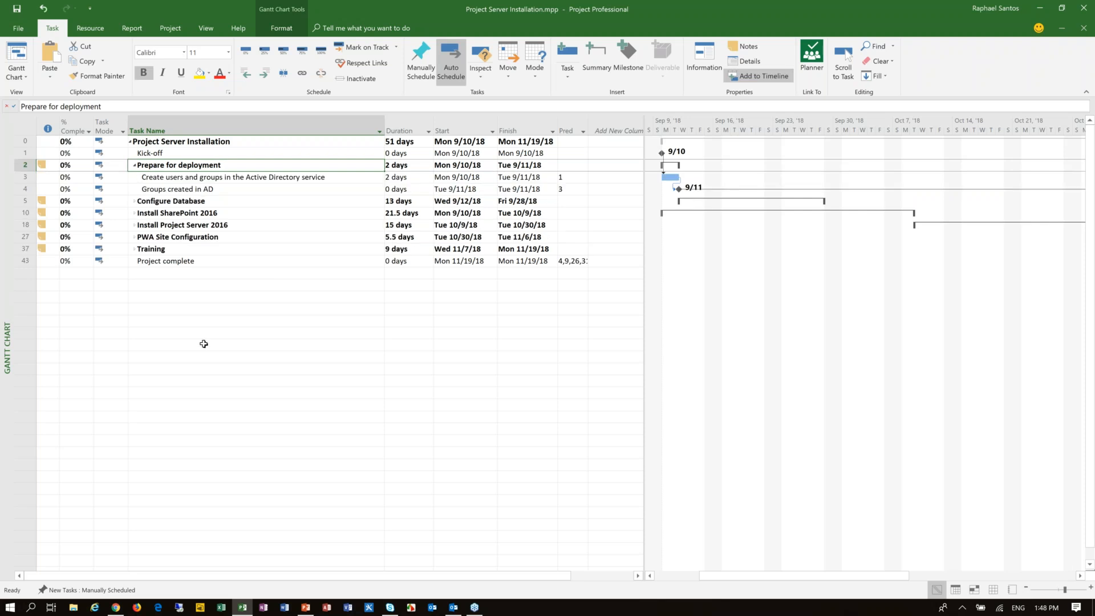
click(134, 201)
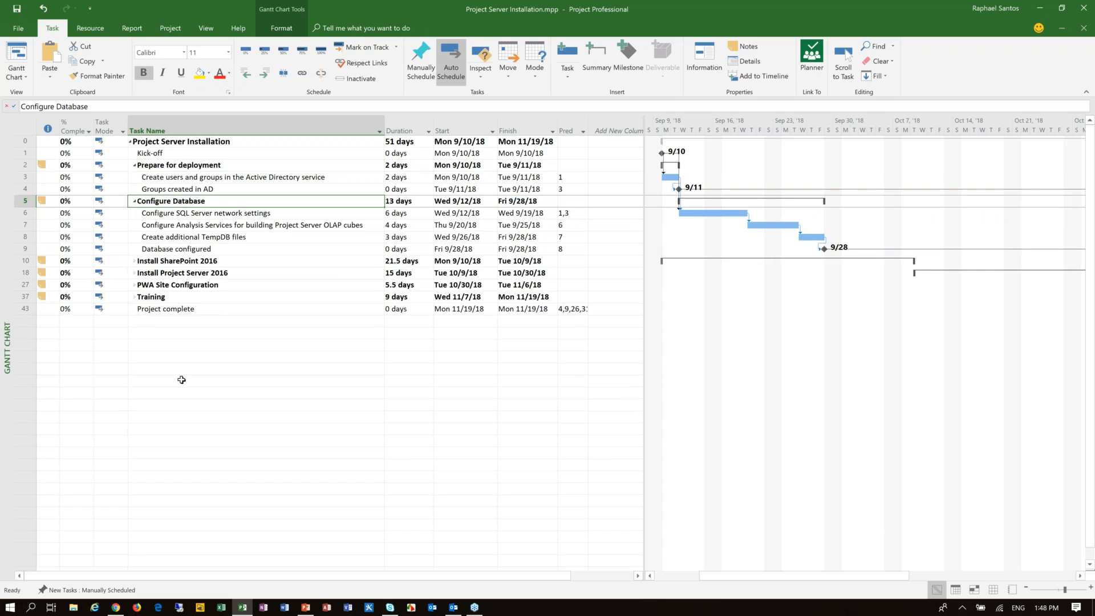
Step: Show all subtasks in the outline and review the task list down to the Project complete milestone
click(206, 28)
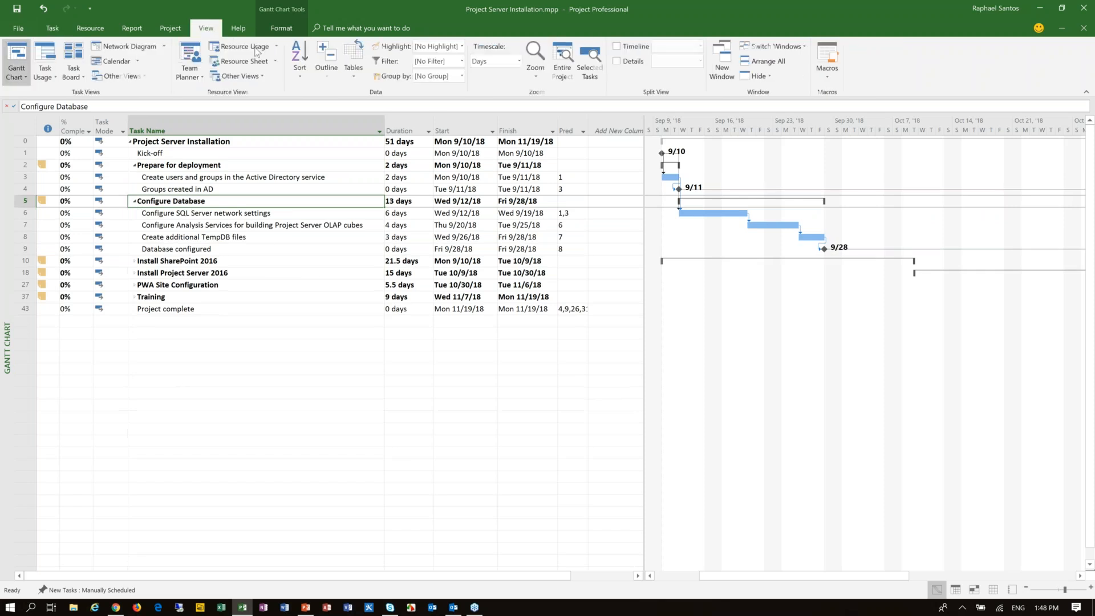
click(333, 78)
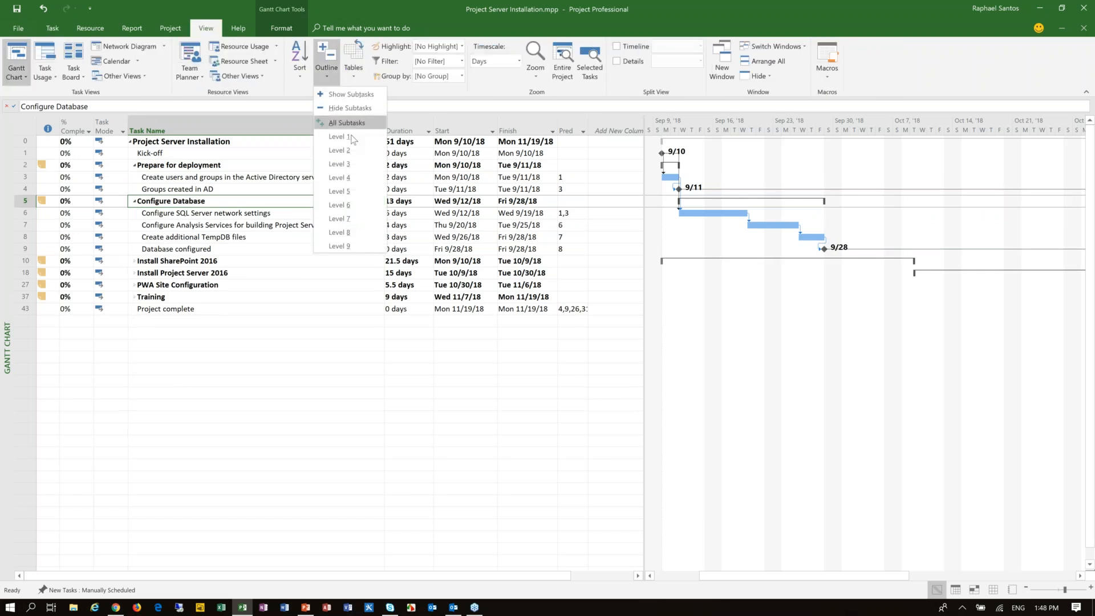
click(356, 124)
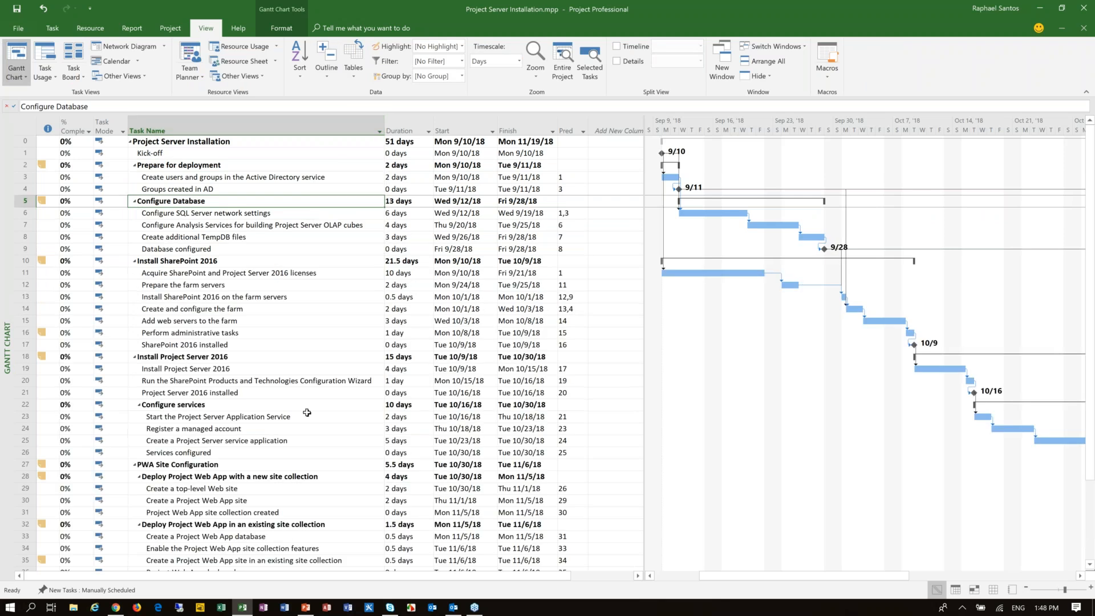
scroll(305, 388, down, 5)
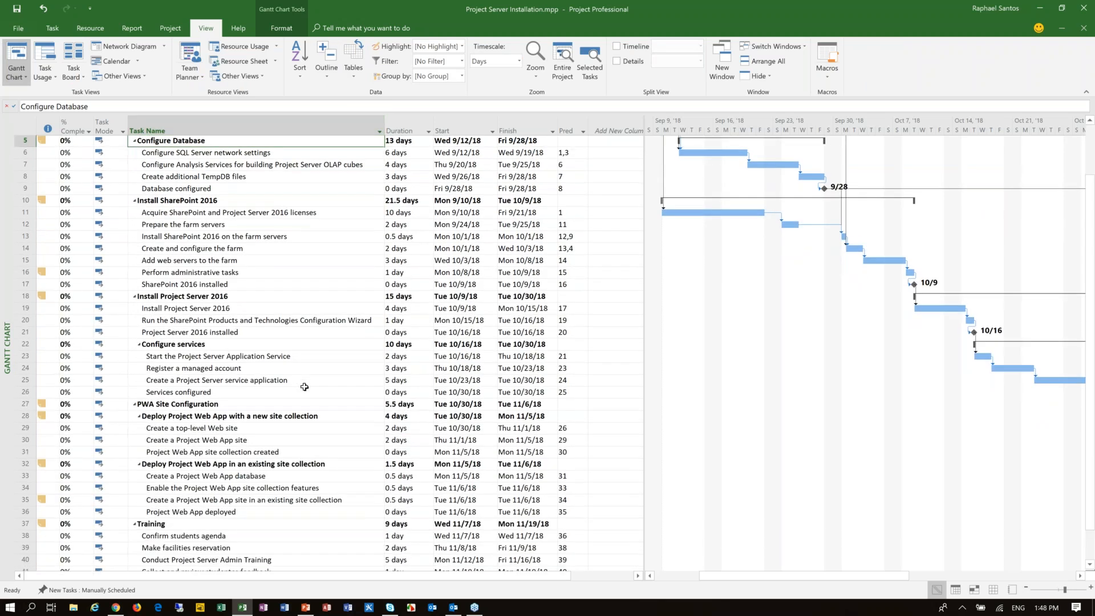
click(180, 479)
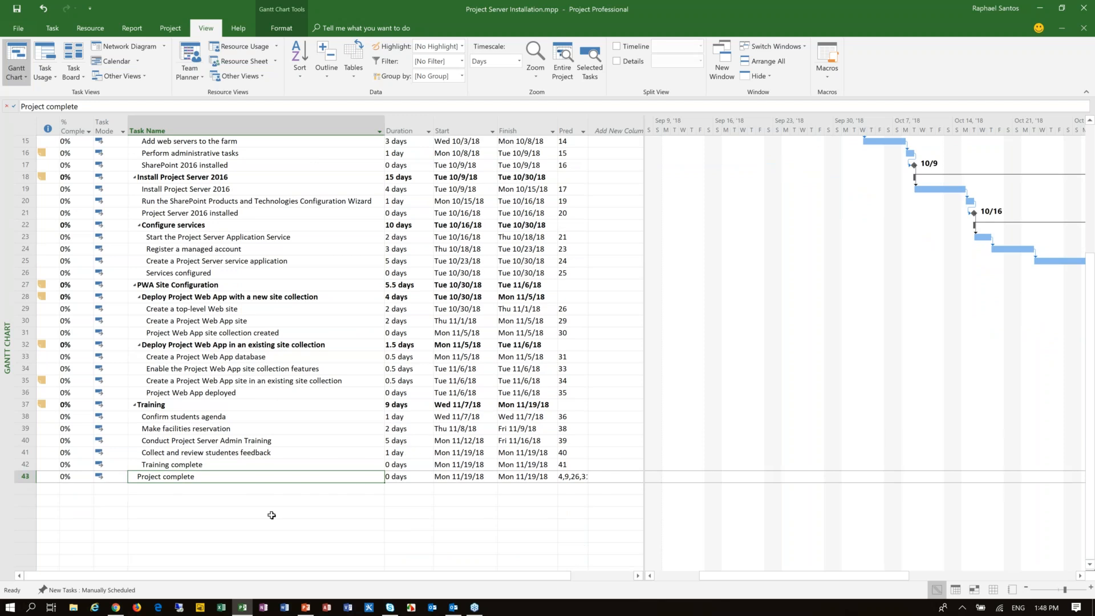
Step: Collapse the task outline to Level 1
scroll(271, 515, up, 5)
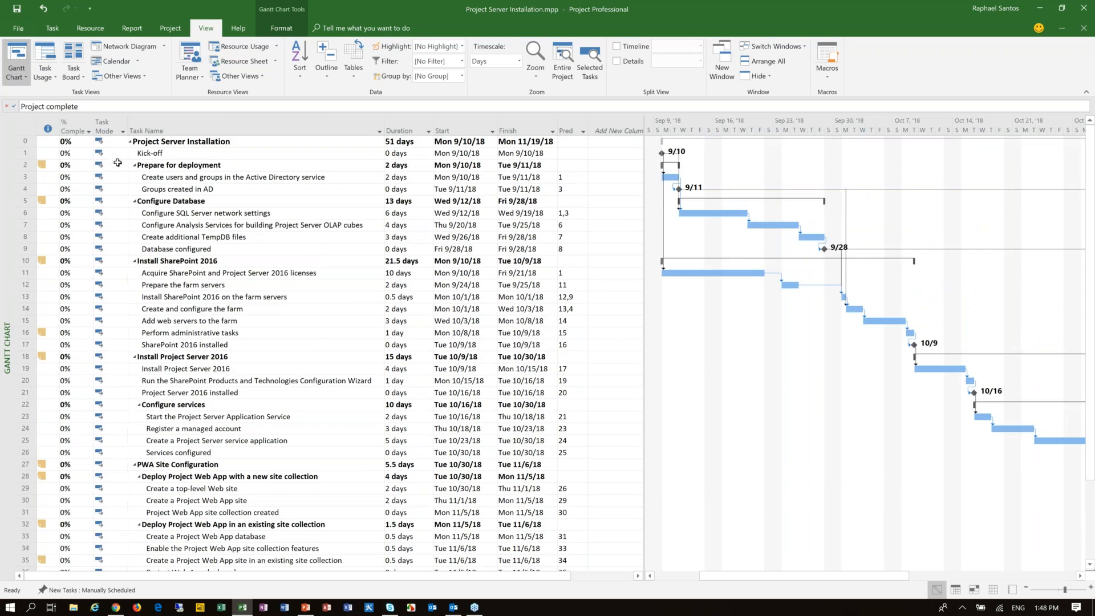
click(327, 66)
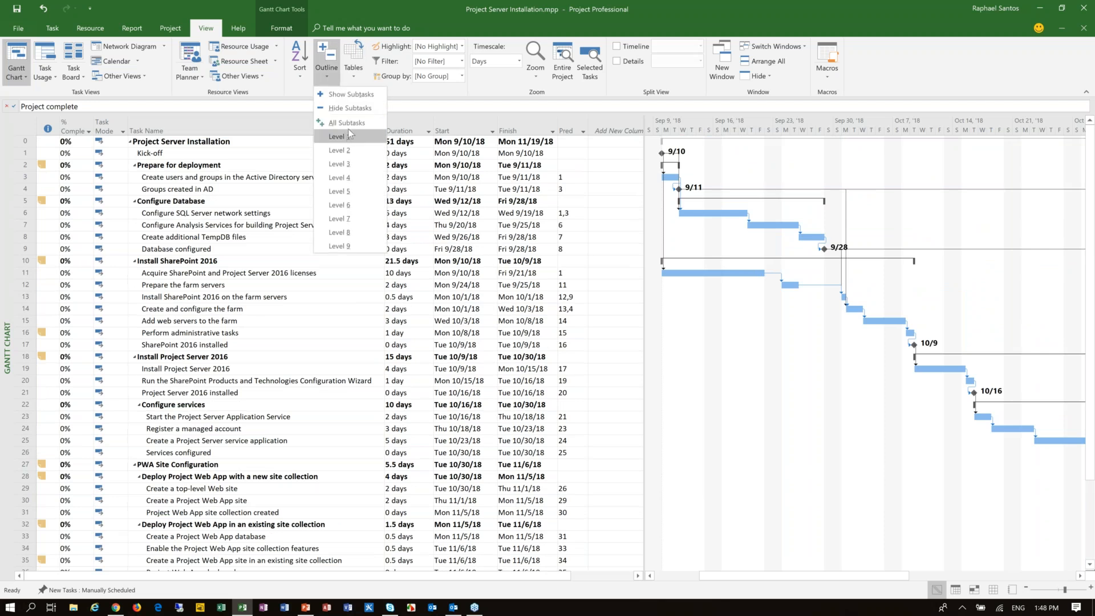
click(349, 138)
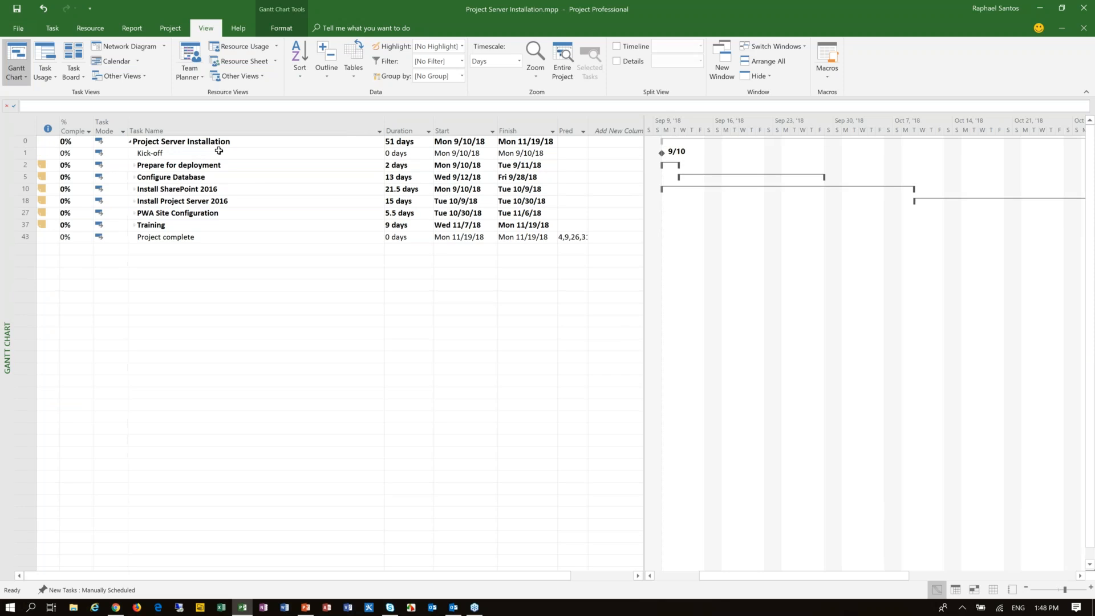
Step: Switch the project from the Gantt Chart to the Resource Sheet view
click(59, 32)
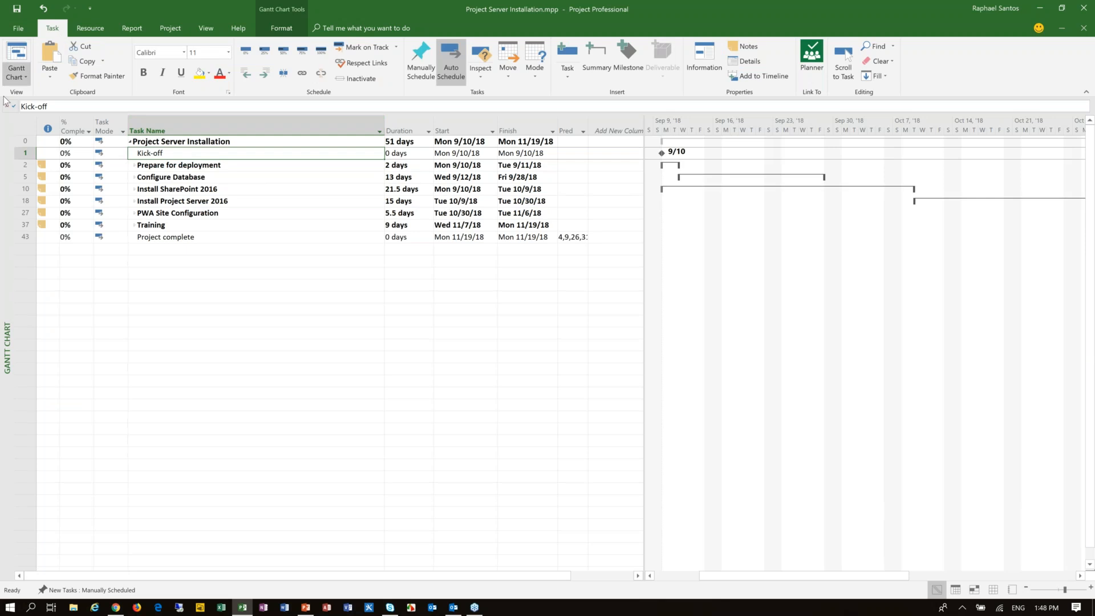
click(20, 79)
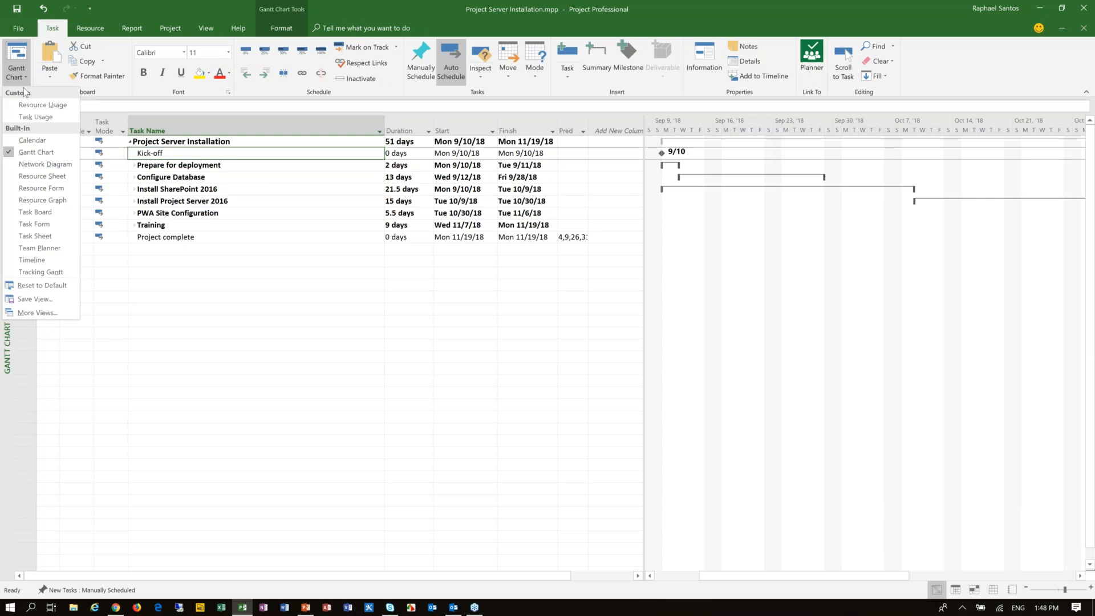
click(30, 238)
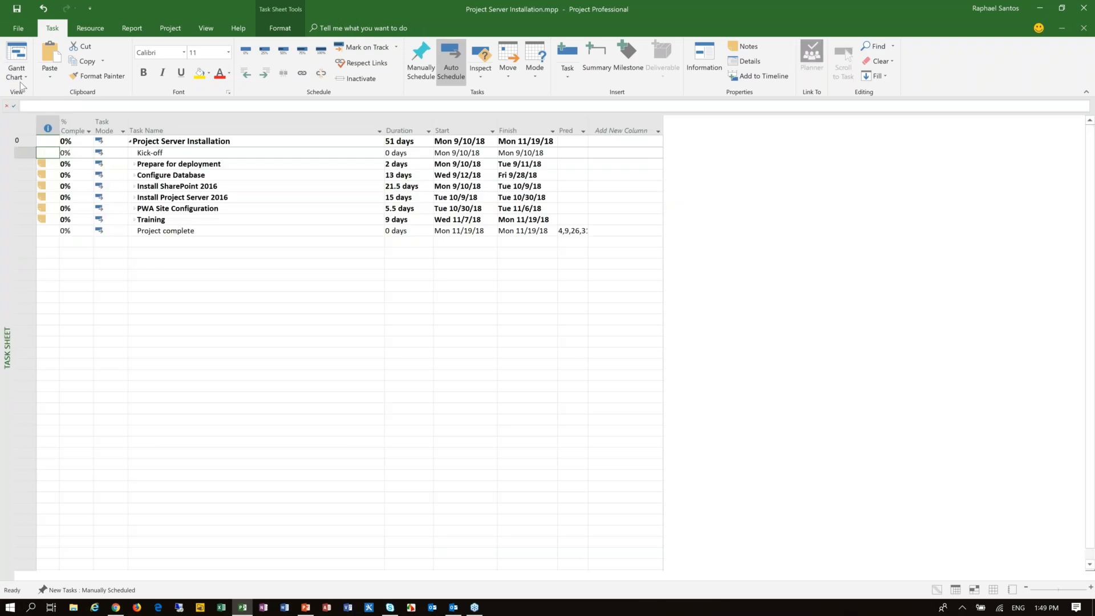
click(20, 77)
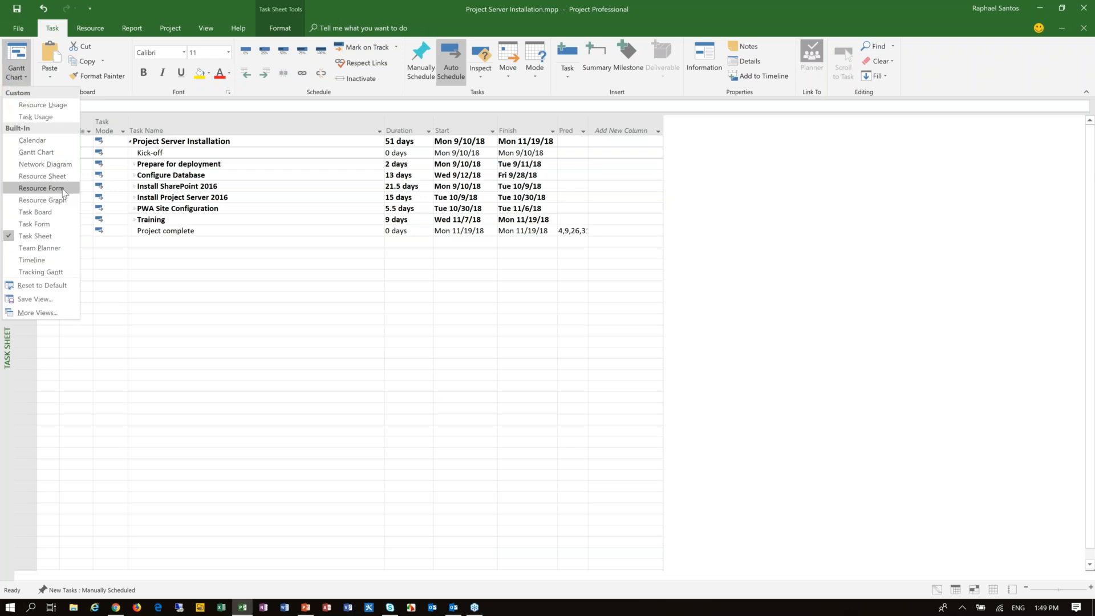
click(42, 176)
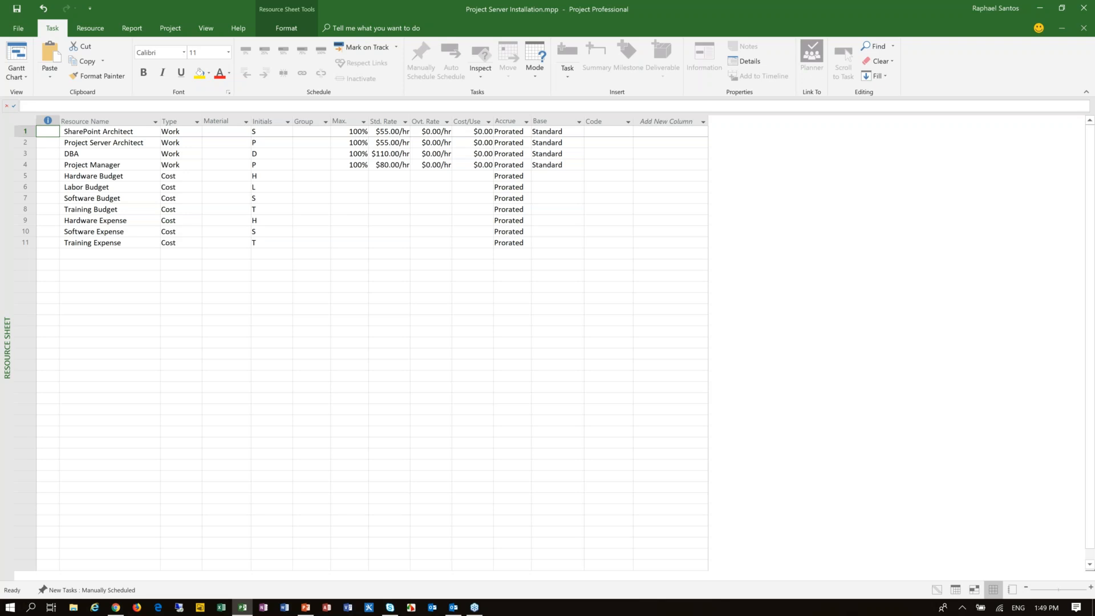
Step: Examine the resource names and compare the Work and Cost types, from SharePoint Architect down to the budget resources
click(120, 132)
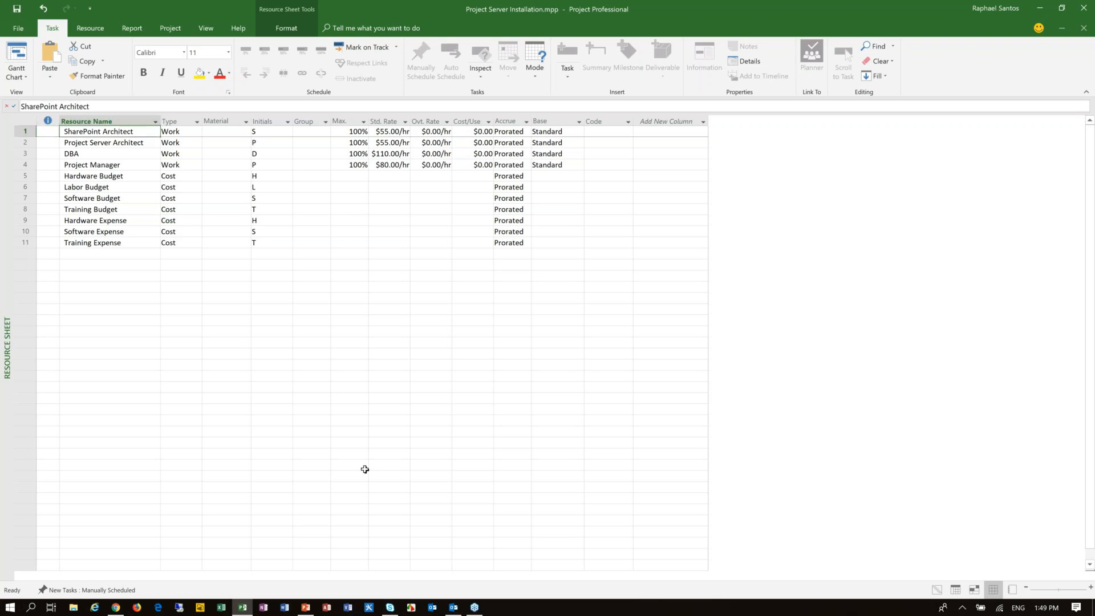
key(Down)
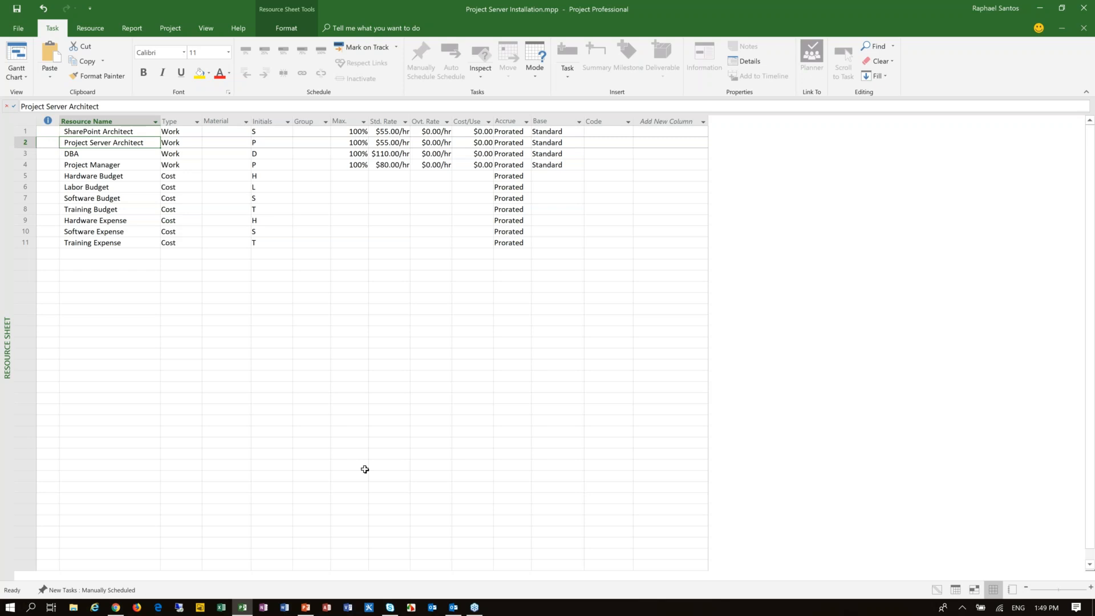
key(Up)
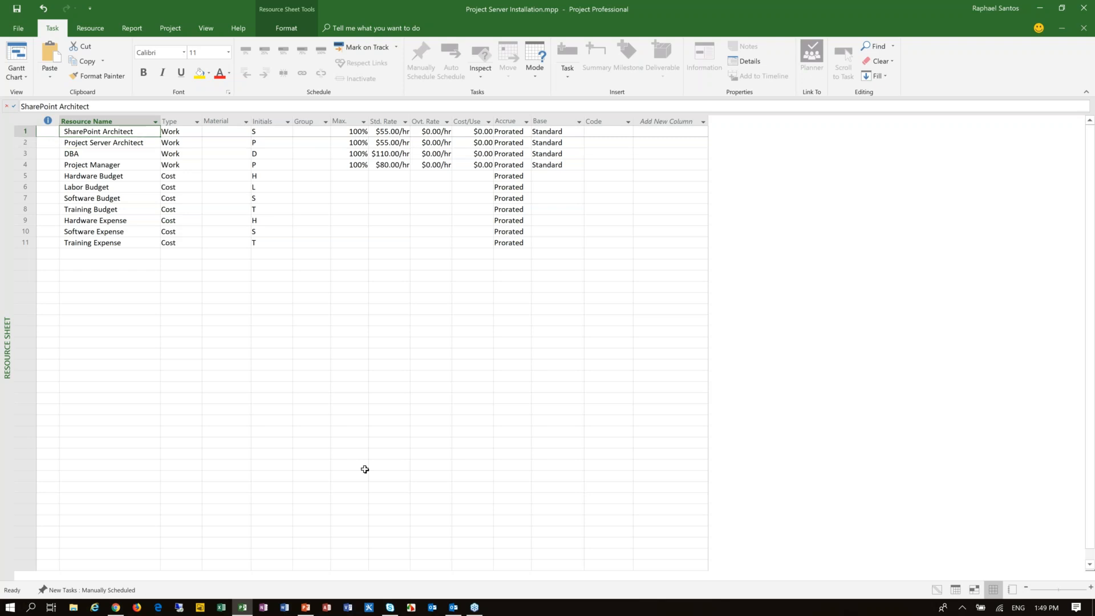
key(Down)
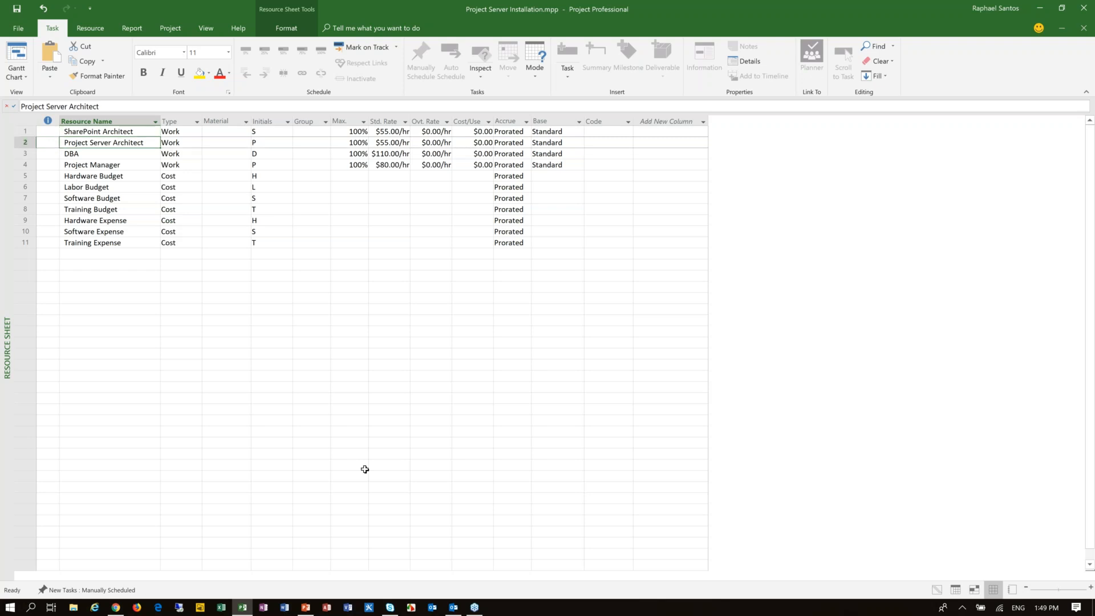
key(Down)
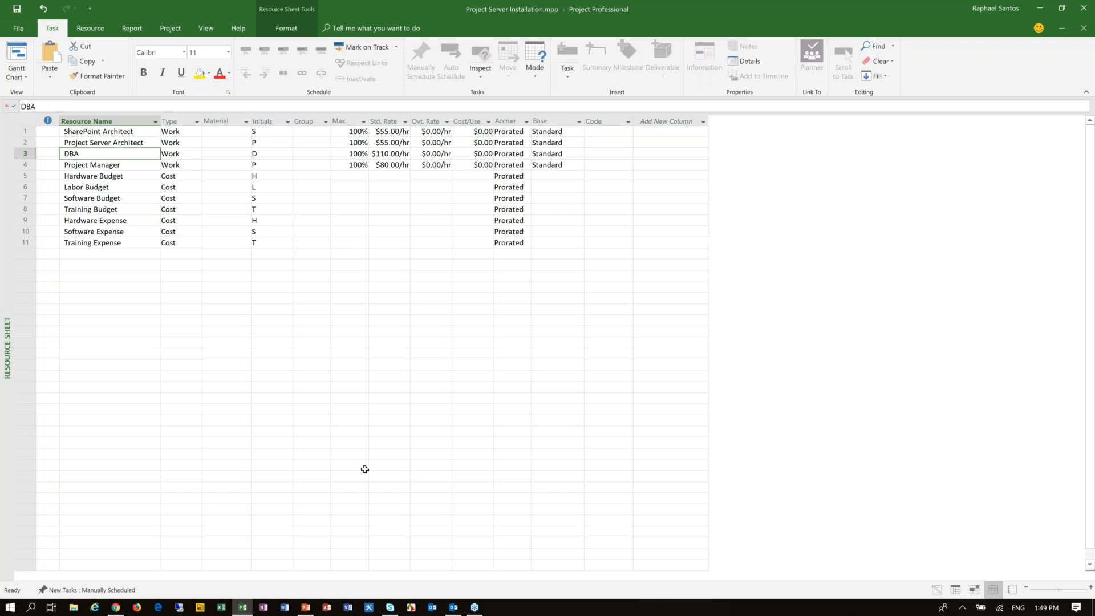
key(Down)
key(Down)
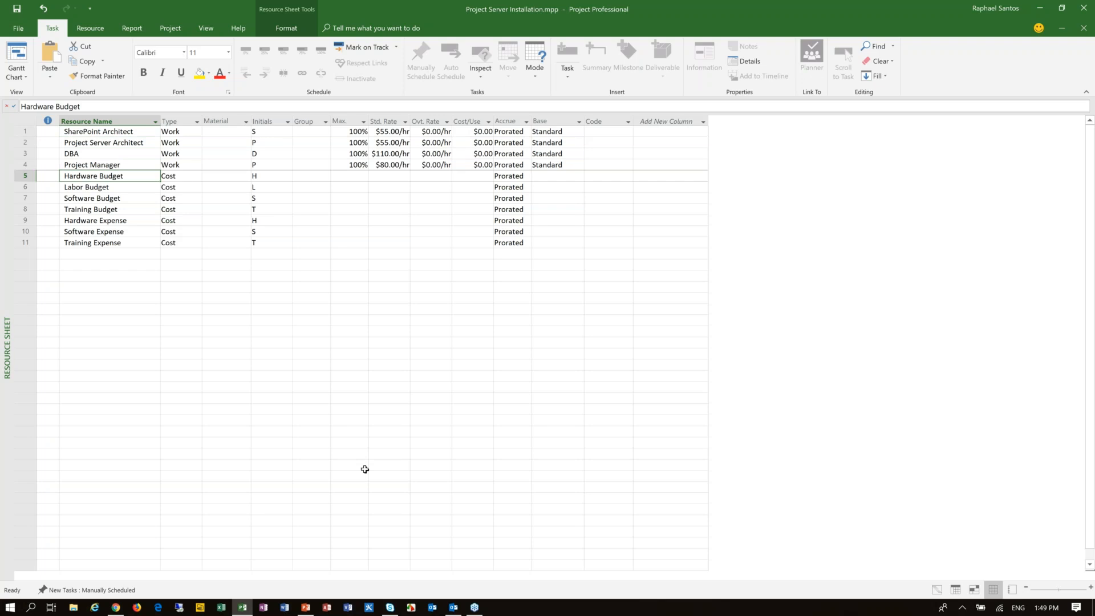
key(Right)
key(Down)
key(Down)
key(Down)
key(Down)
key(Down)
key(Down)
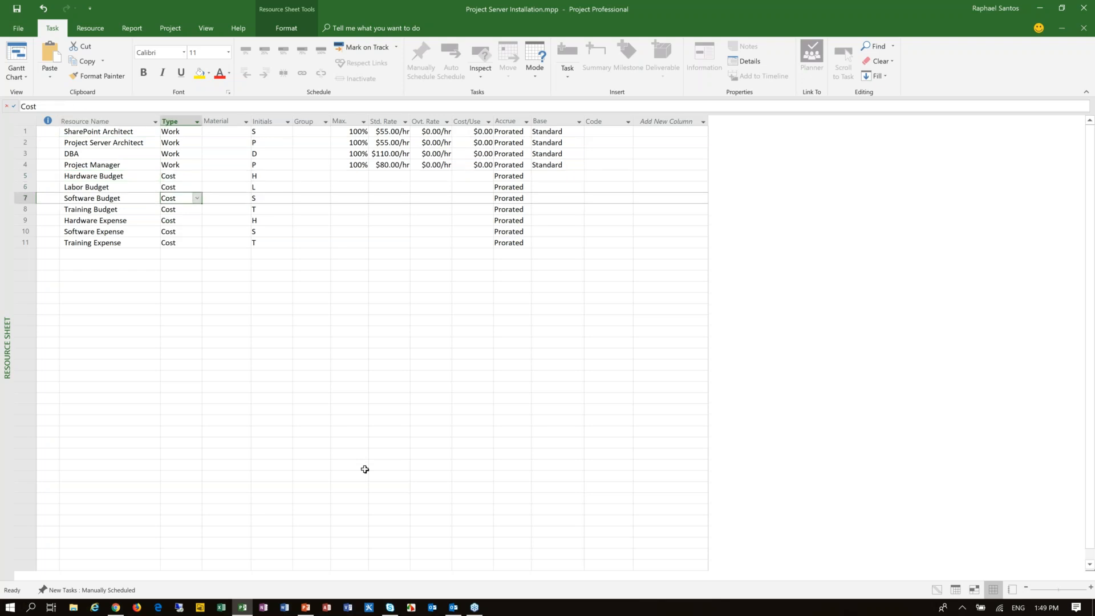
key(Up)
key(Up)
key(Up)
key(Up)
key(Up)
key(Up)
key(Up)
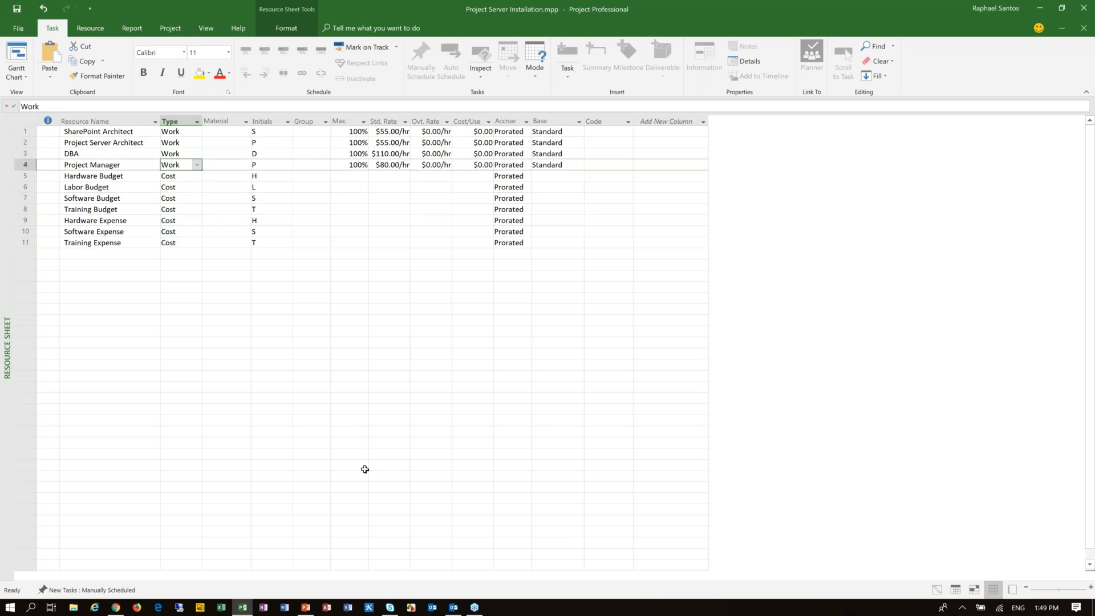
key(Left)
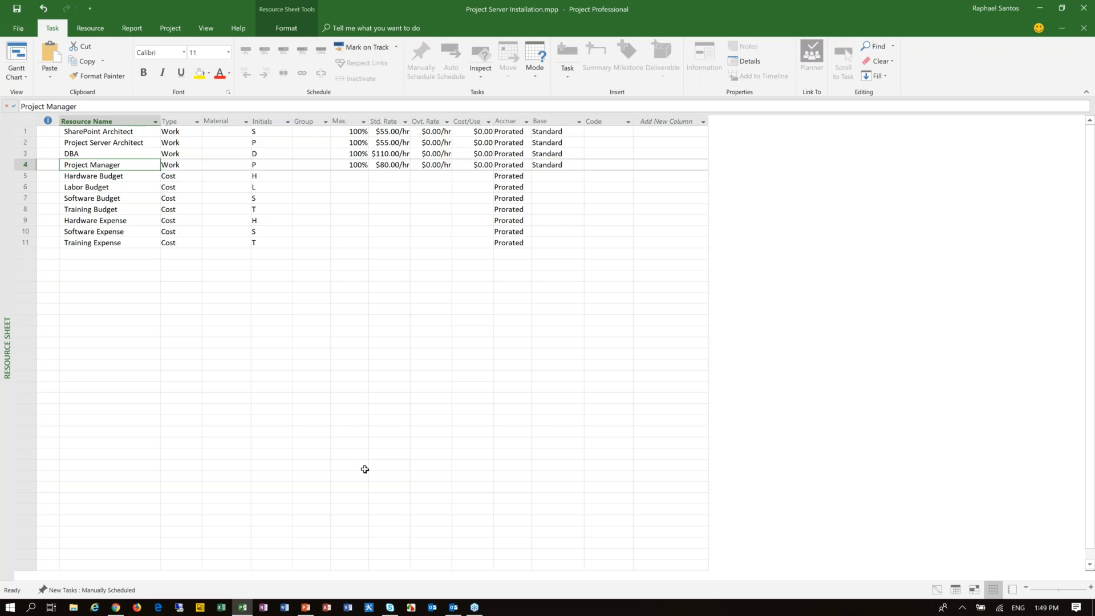
key(Up)
key(Up)
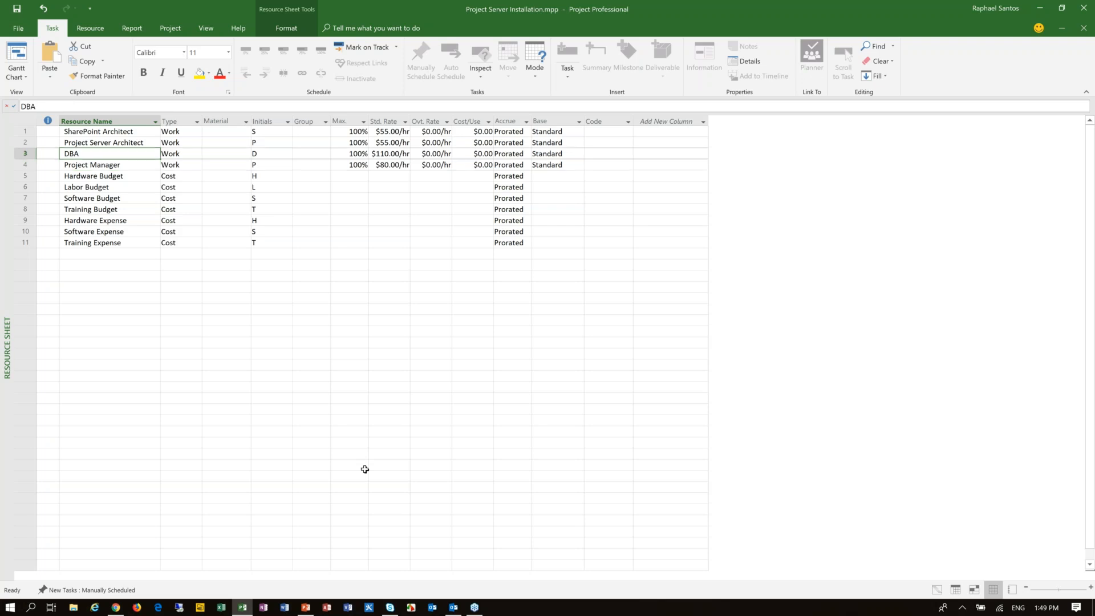
key(Up)
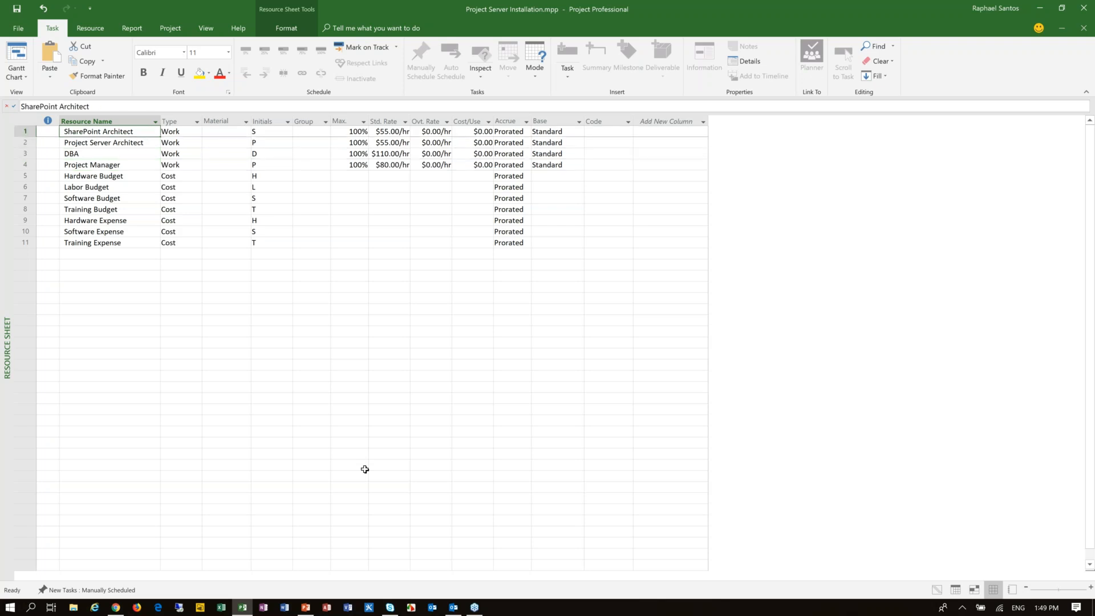
Step: Examine the standard rates of the four work resources
key(Right)
key(Right)
key(Right)
key(Right)
key(Right)
key(Right)
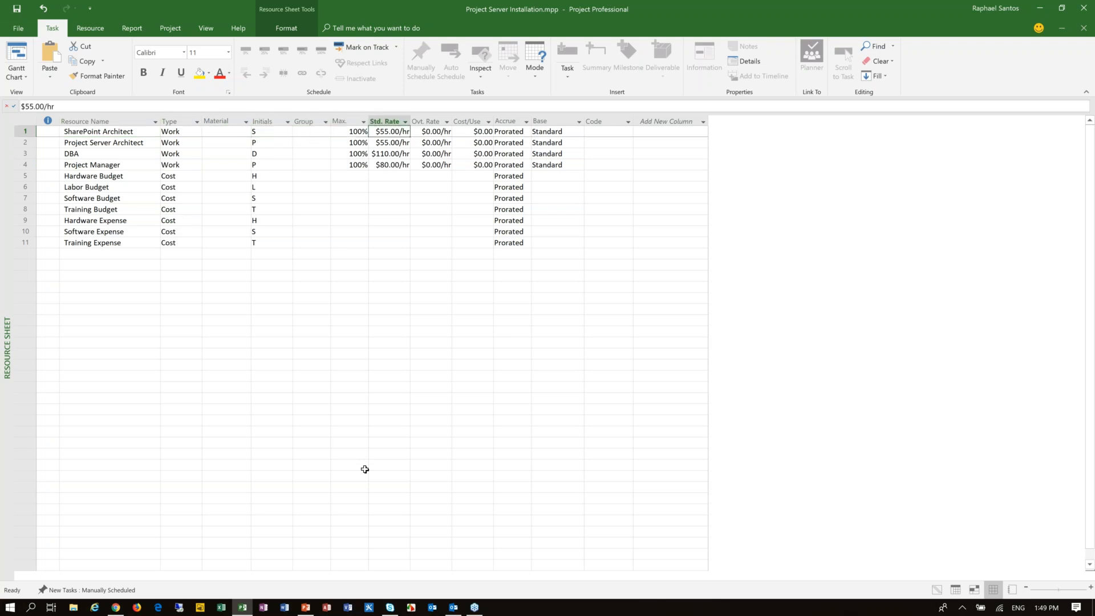
key(Down)
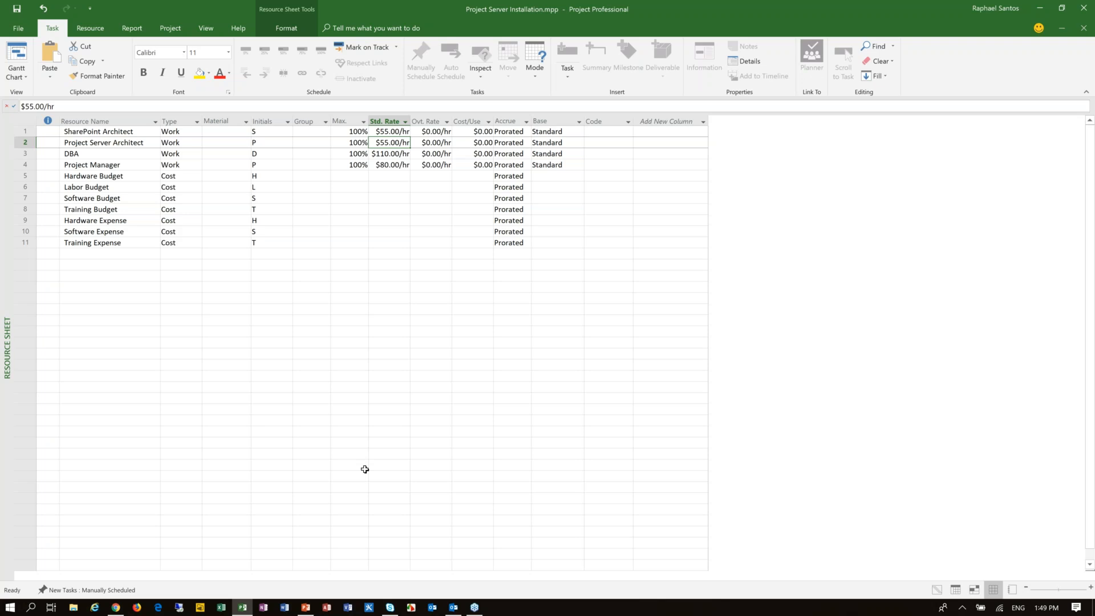
key(Up)
key(Down)
key(Down)
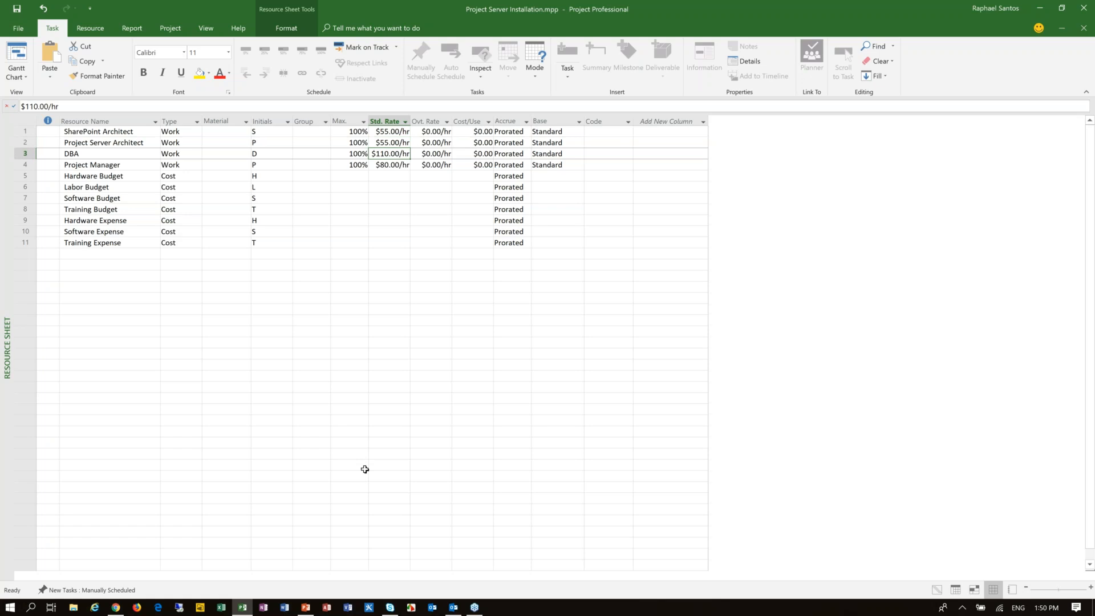
key(Down)
key(Up)
key(Up)
Step: Examine the names and type of the budget cost resources, starting at Hardware Budget
key(Left)
key(Left)
key(Left)
key(Left)
key(Left)
key(Left)
key(Down)
key(Down)
key(Down)
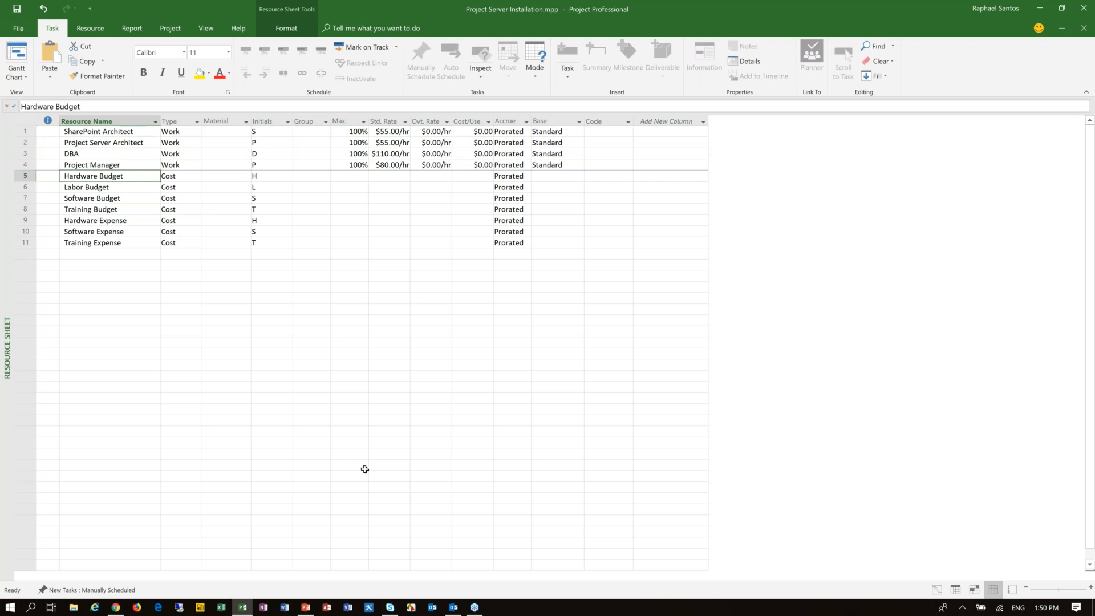
key(Down)
Step: Check the standard rate cells of the cost resources and return to the Hardware Budget and Labor Budget names
key(Down)
key(Right)
key(Up)
key(Up)
key(Right)
key(Right)
key(Right)
key(Right)
key(Right)
key(Down)
key(Down)
key(Down)
key(Down)
key(Down)
key(Down)
key(Up)
key(Up)
key(Up)
key(Up)
key(Up)
key(Up)
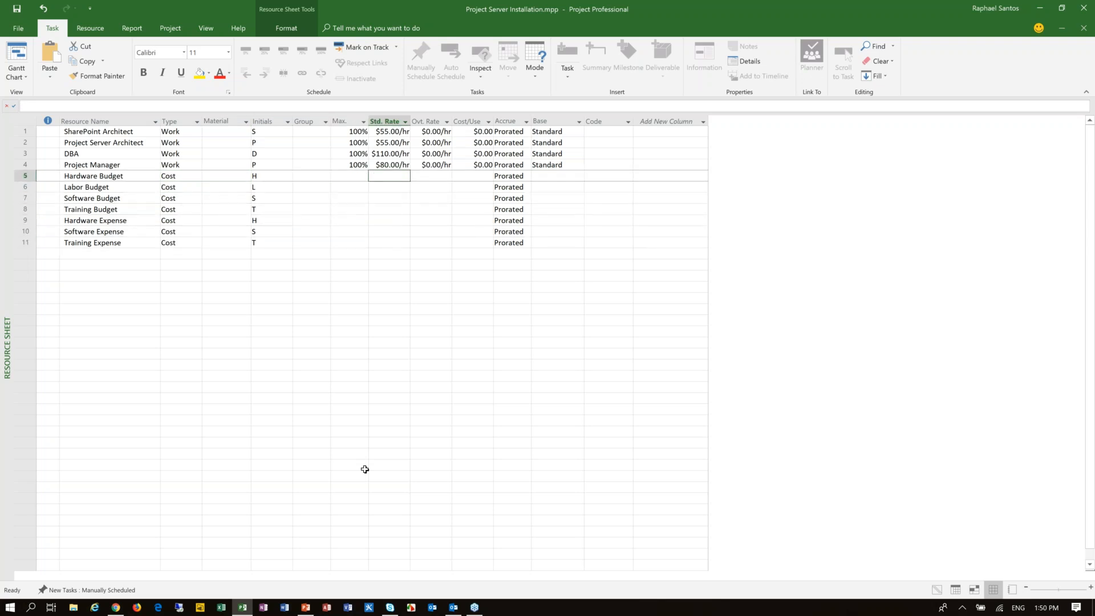
key(Left)
key(Left)
key(Left)
key(Left)
key(Left)
key(Left)
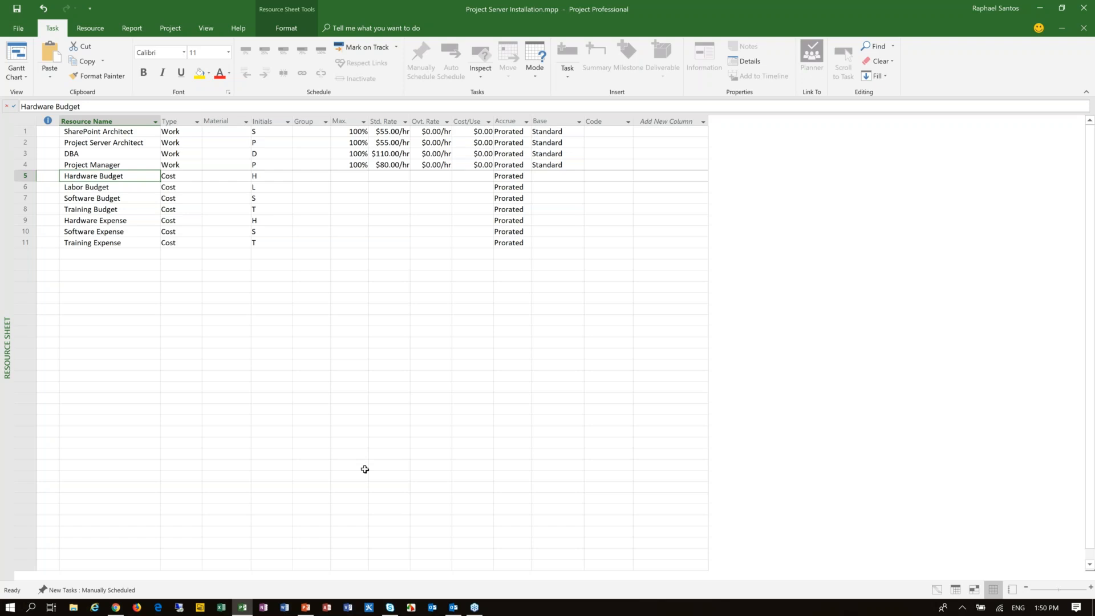
key(Down)
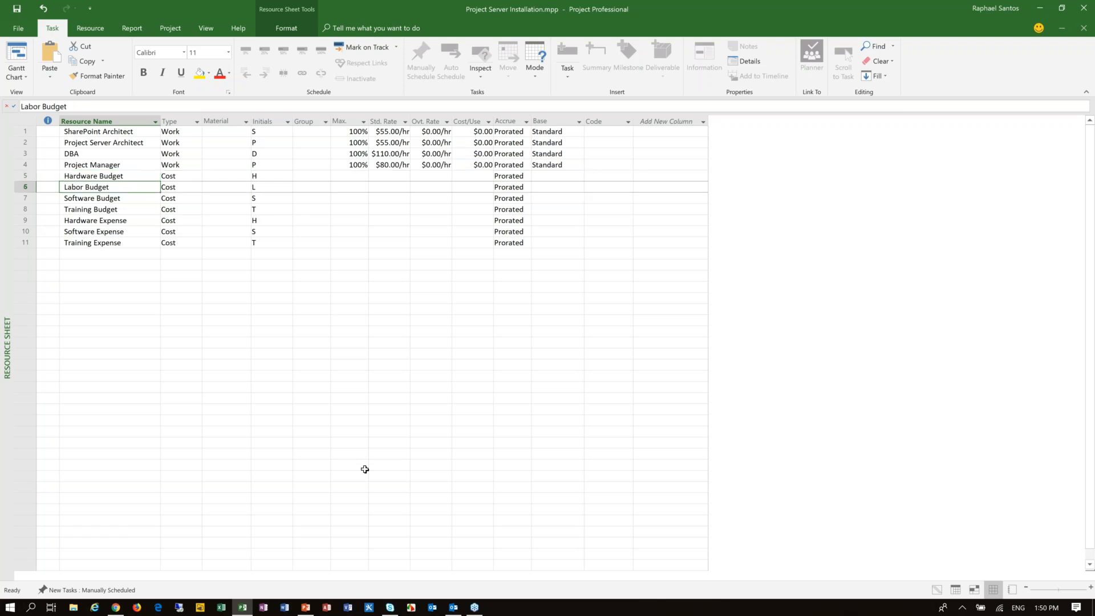
Step: Examine the names of the cost resources one by one, from Hardware Budget down to Training Expense
key(Up)
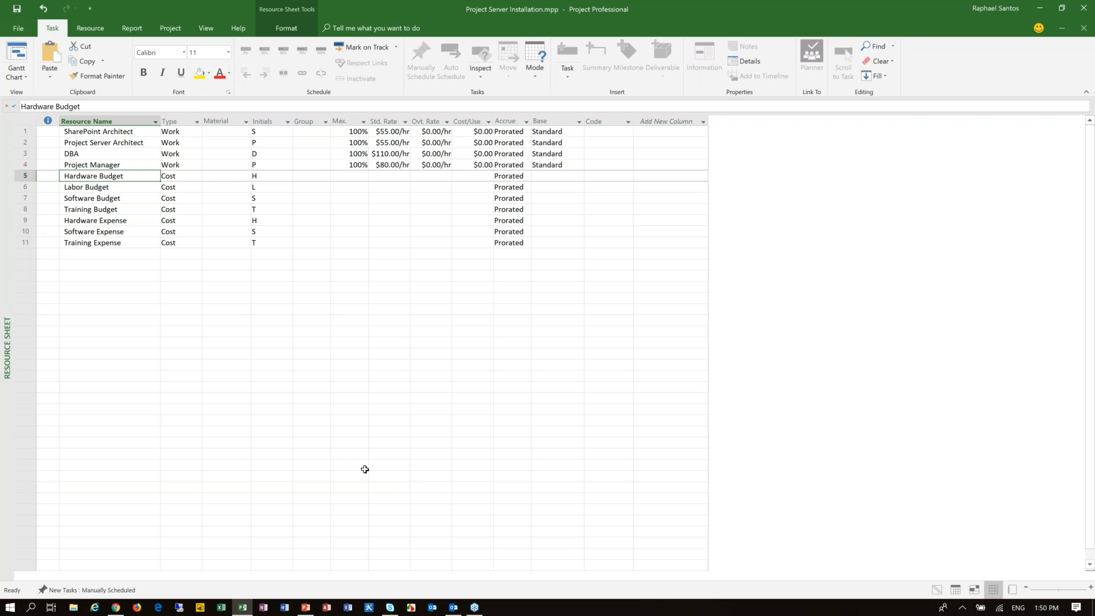
key(Down)
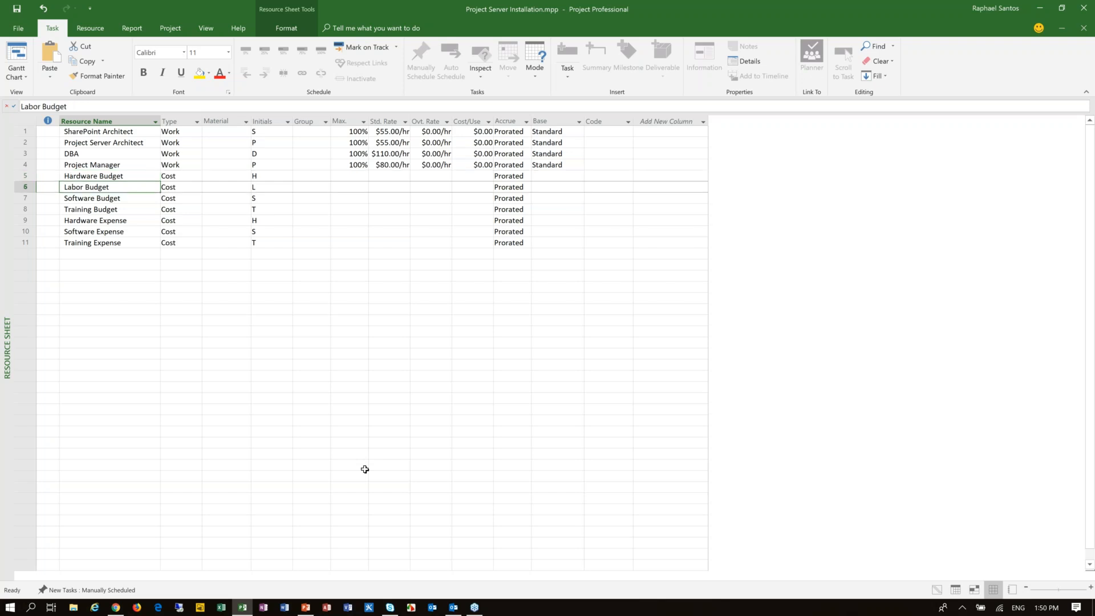
key(Down)
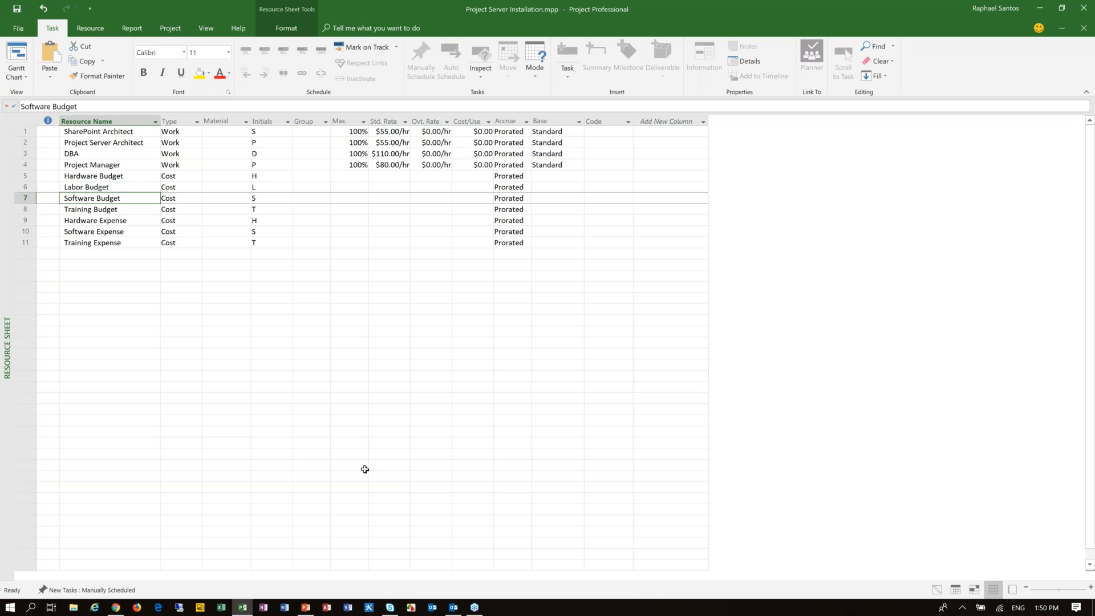
key(Down)
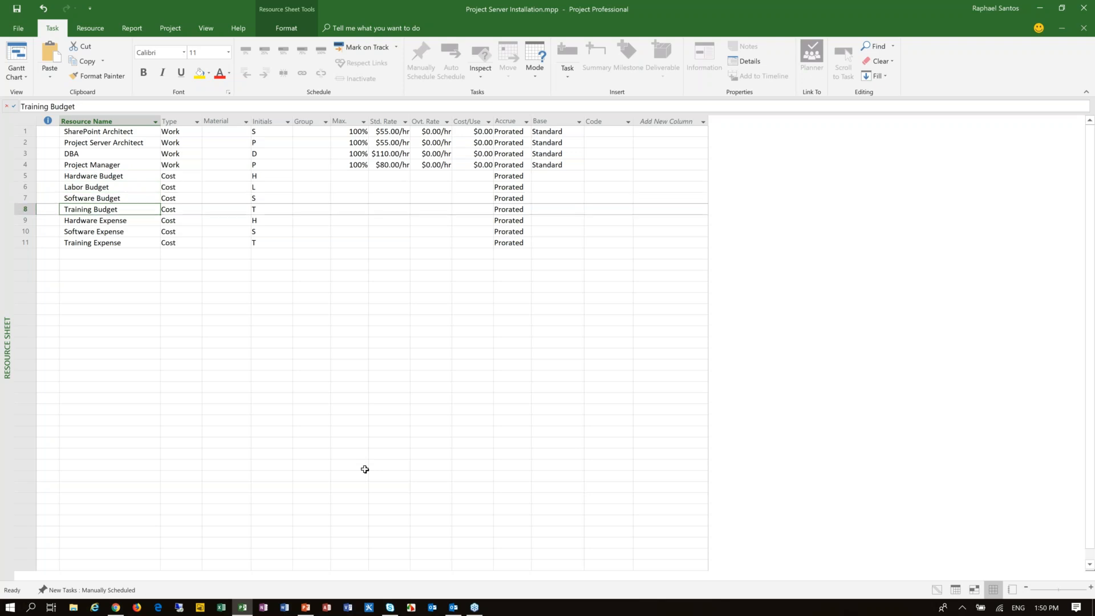
key(Down)
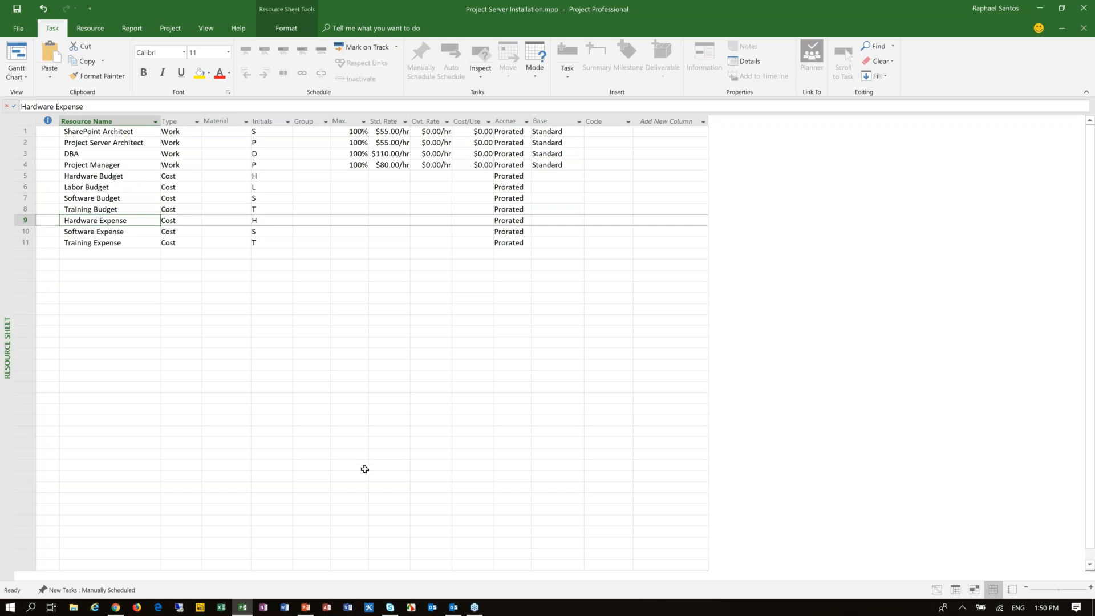
key(Down)
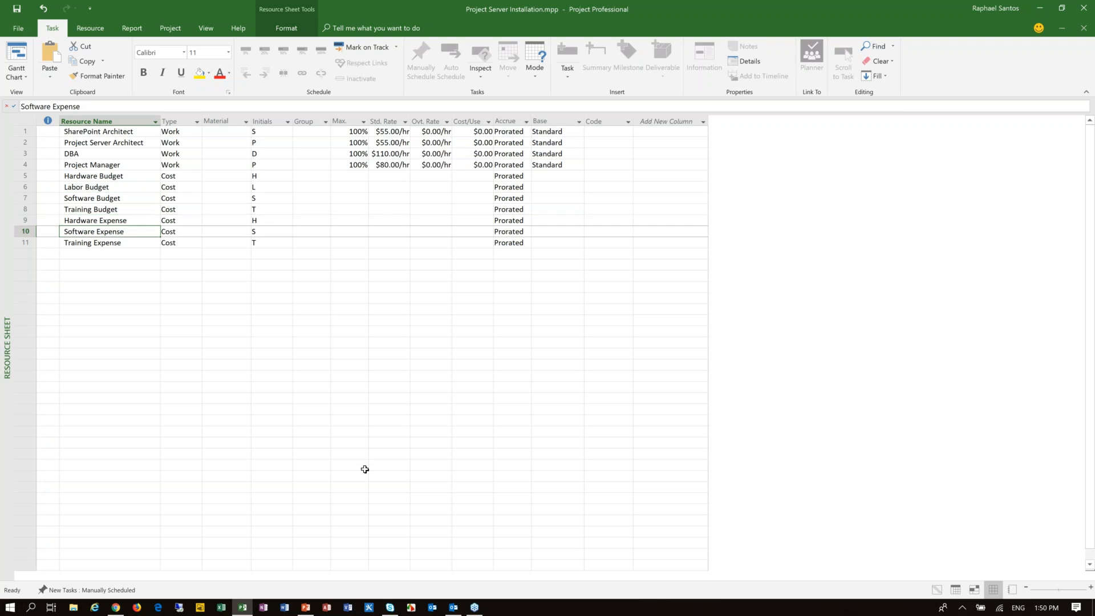
key(Down)
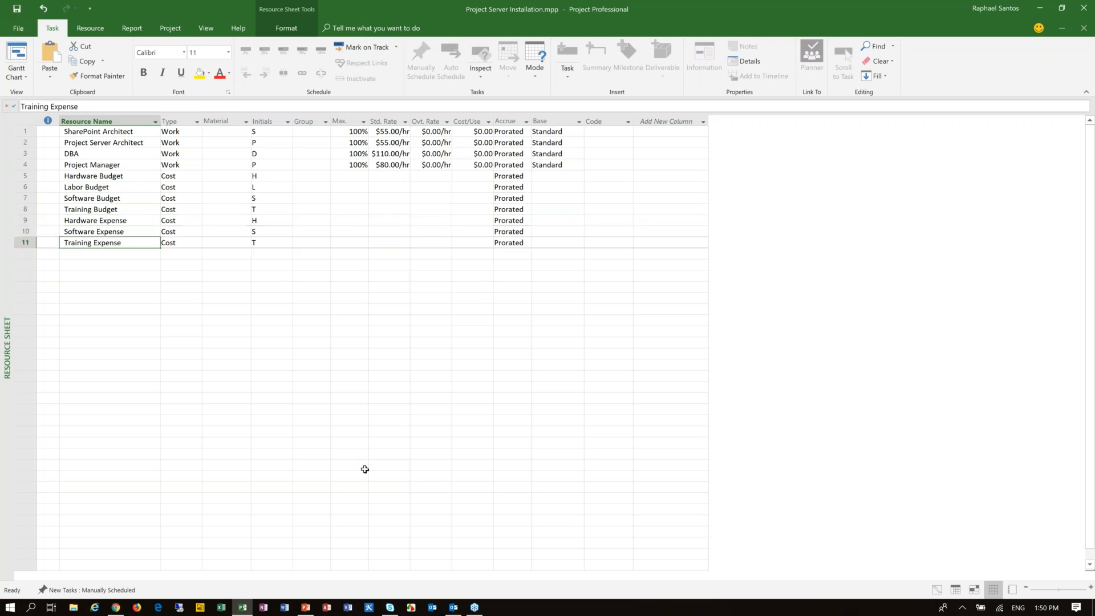
Step: Compare the expense resources with the budget resources, and review the four work resources from SharePoint Architect to Project Manager
click(112, 220)
click(112, 175)
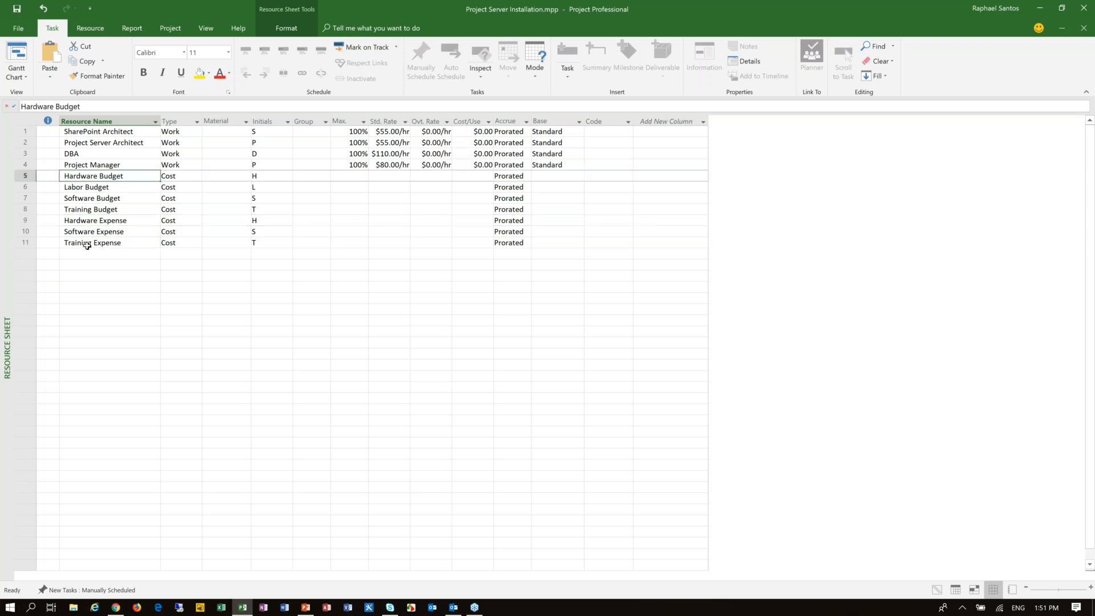
click(97, 188)
click(98, 253)
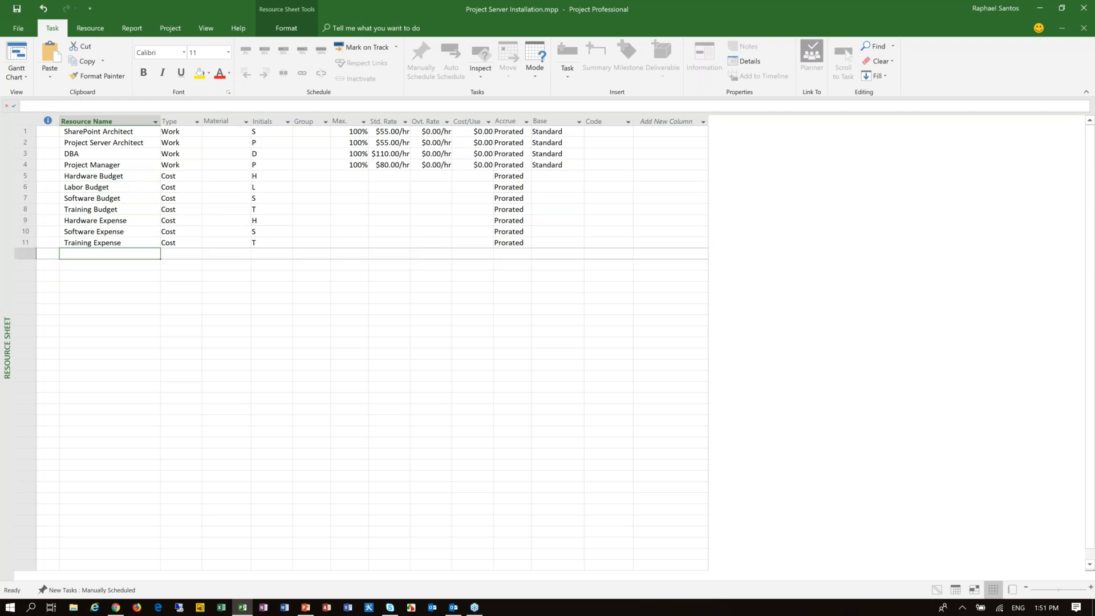
drag(125, 132, 121, 161)
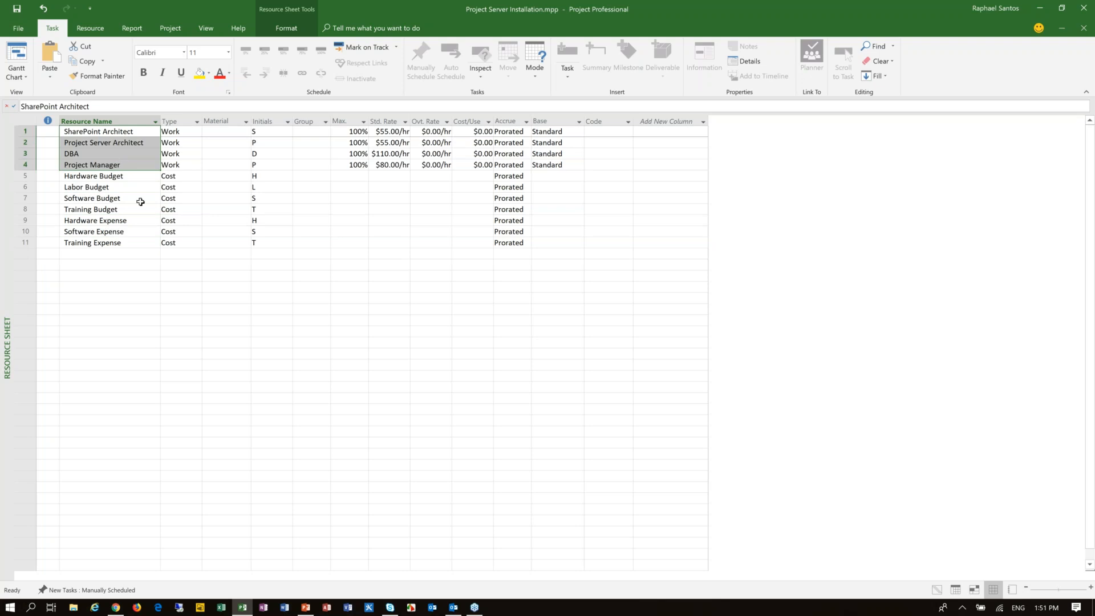
click(121, 253)
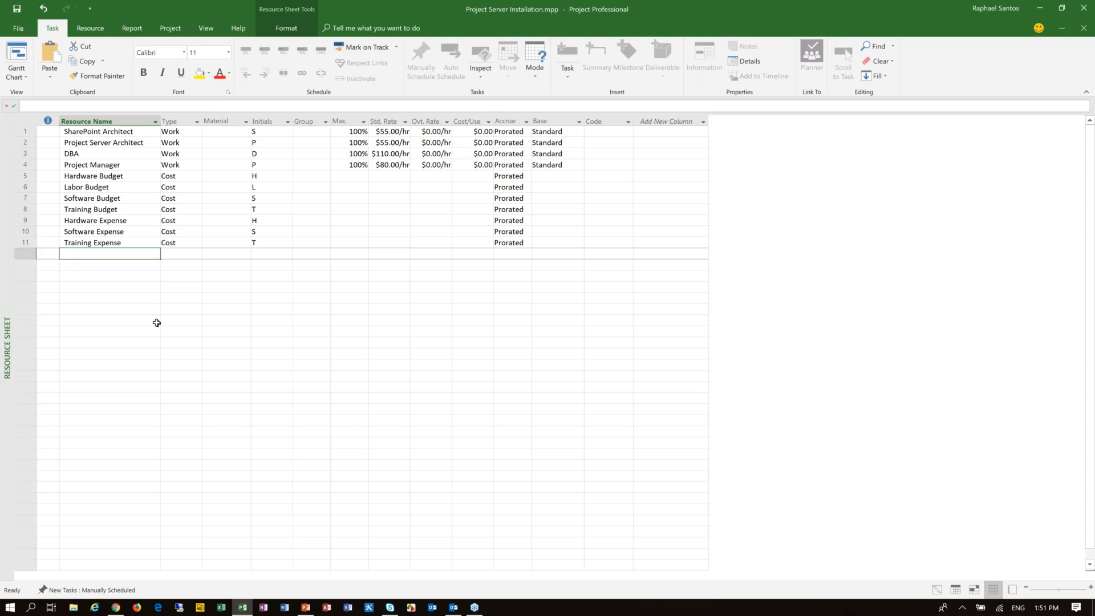
Step: Flag the Hardware Budget and Labor Budget cost resources as budget resources in their resource information
click(125, 178)
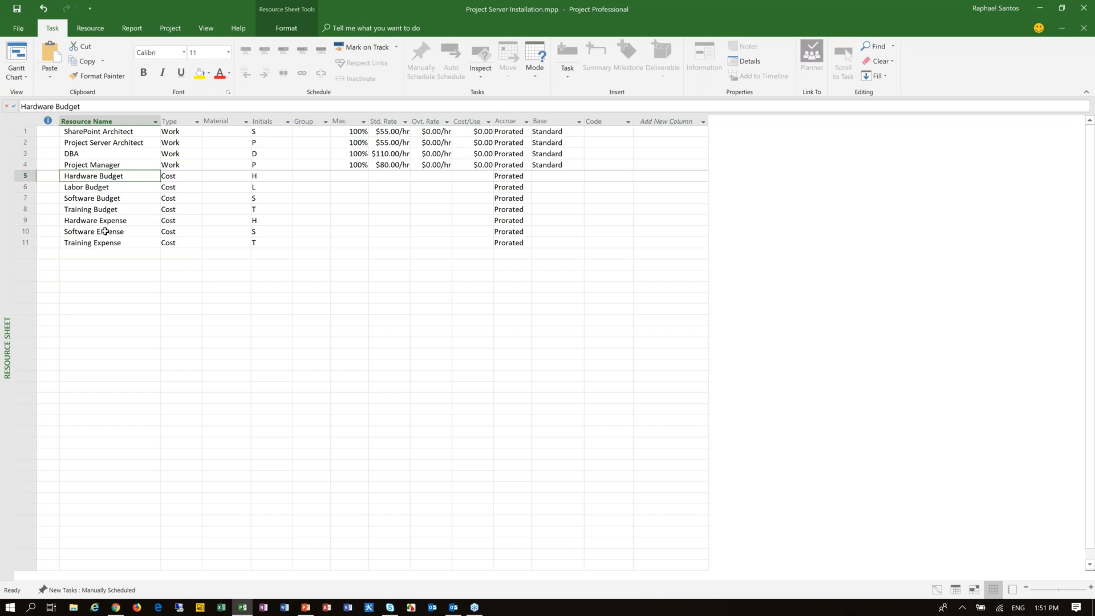
double_click(105, 175)
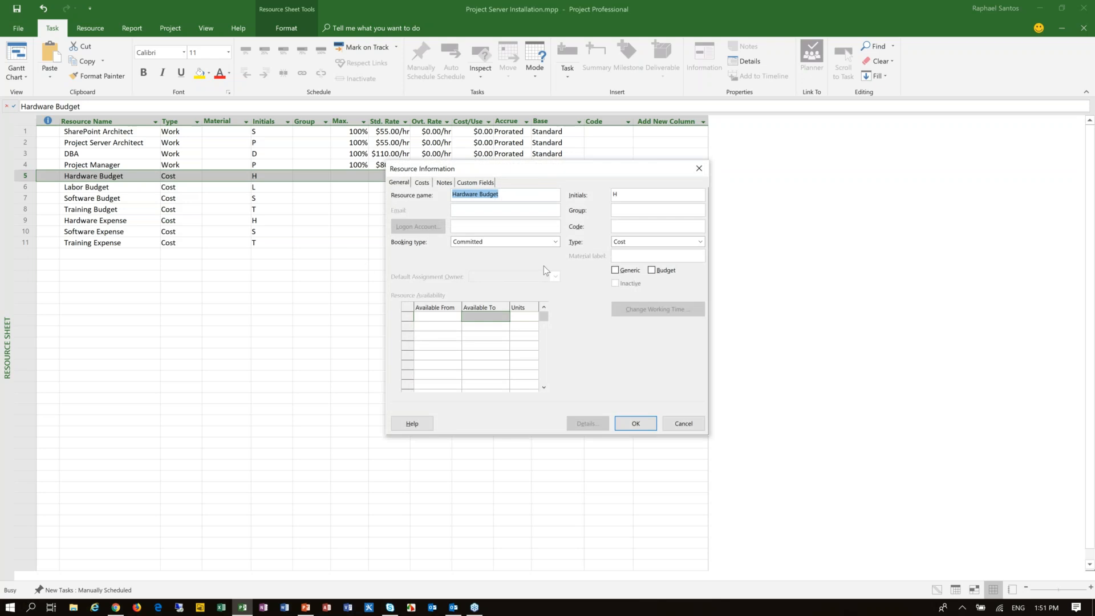
click(674, 272)
click(636, 425)
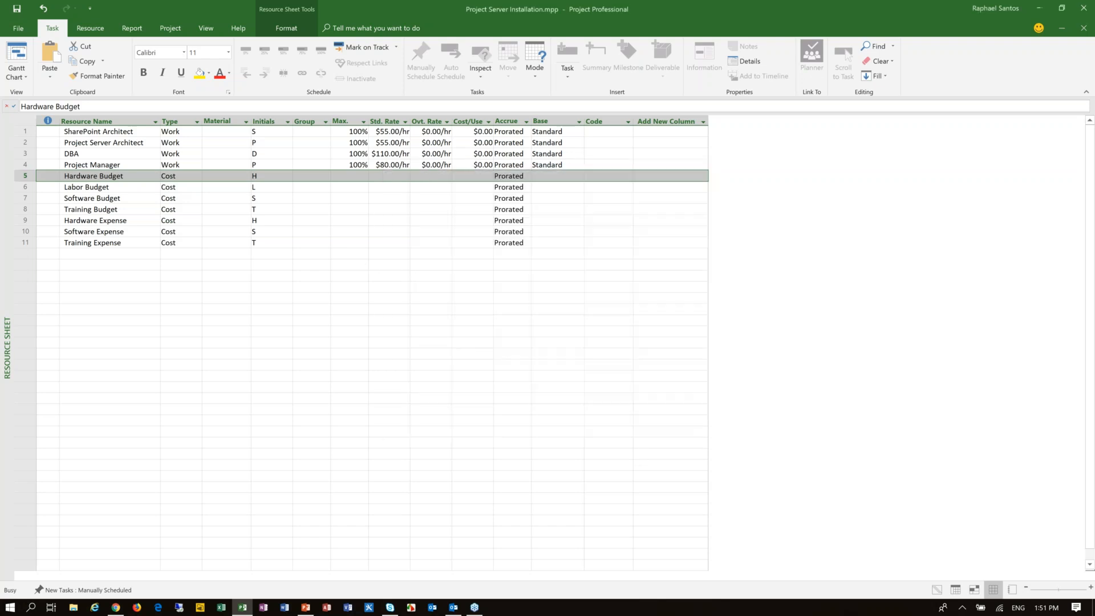
double_click(116, 188)
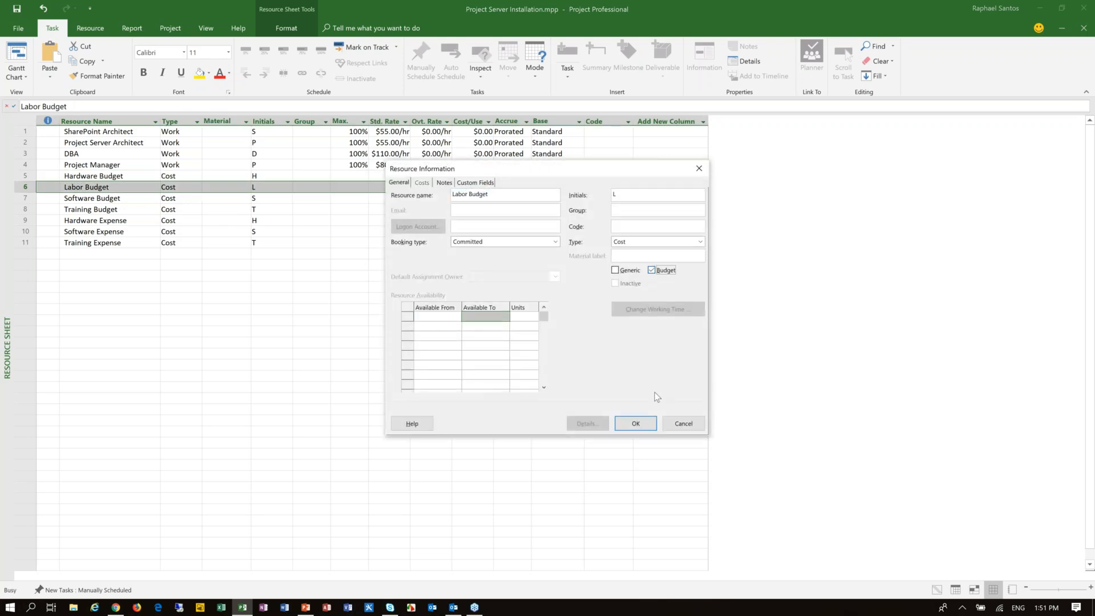
click(634, 424)
Step: Flag the Software Budget and Training Budget cost resources as budget resources in their resource information
click(120, 199)
double_click(359, 204)
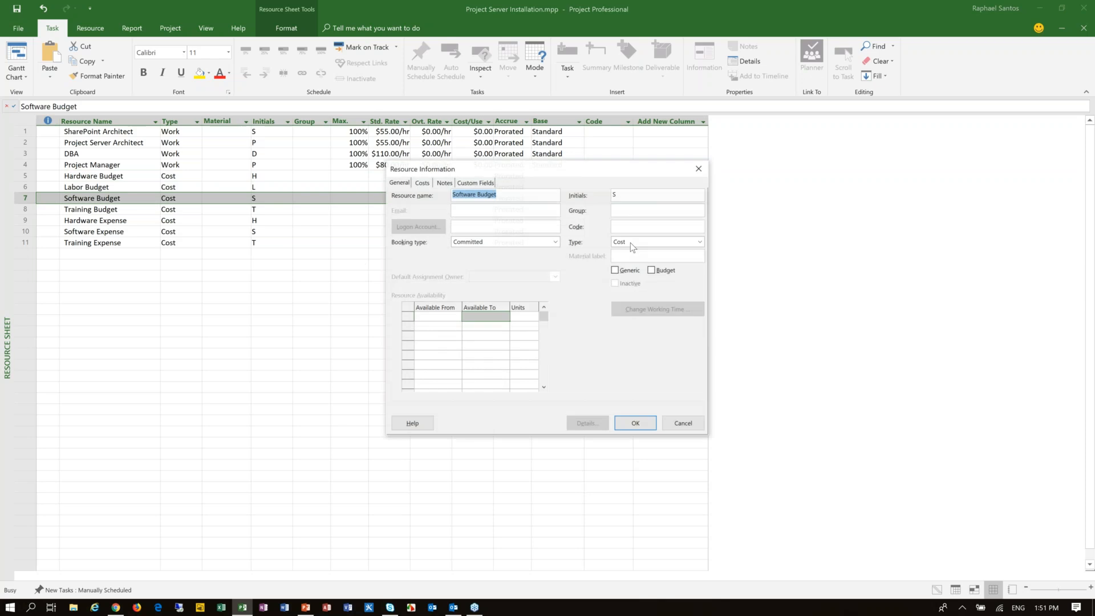
click(634, 423)
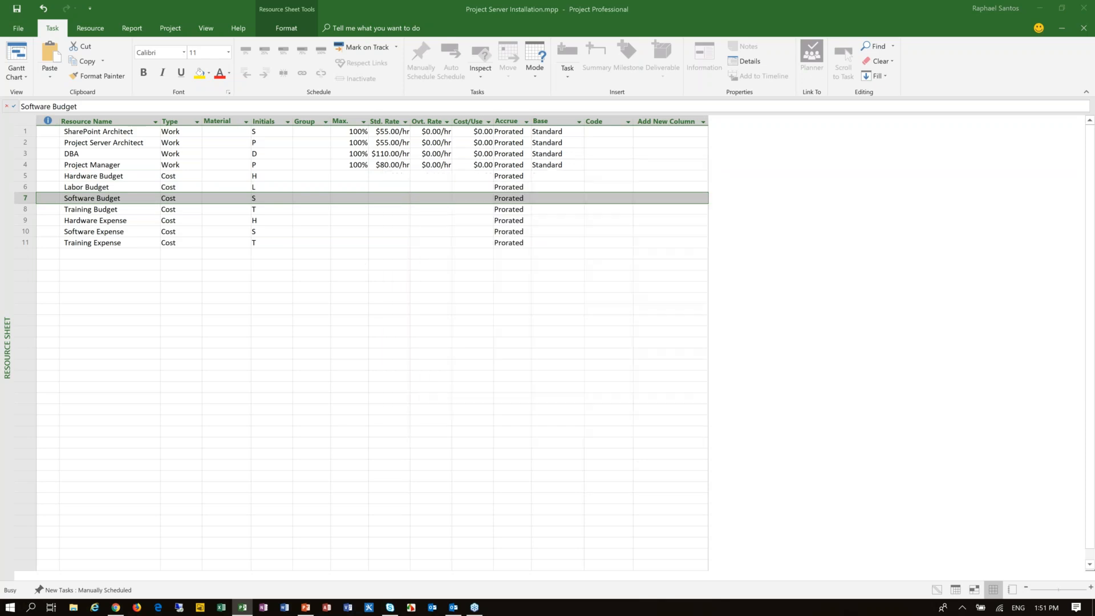
click(96, 210)
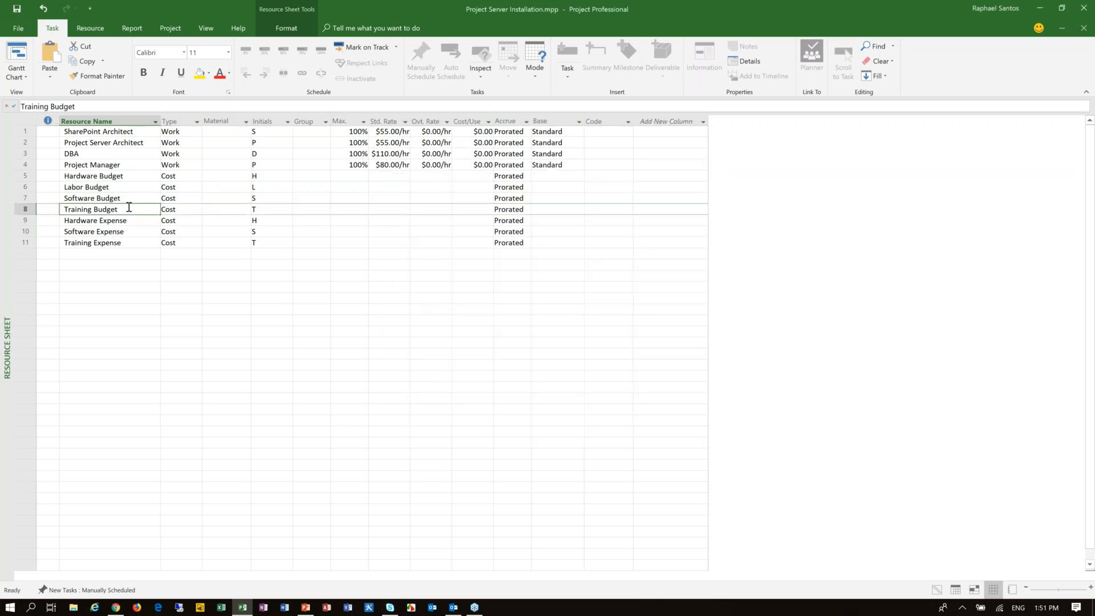
double_click(129, 207)
click(651, 270)
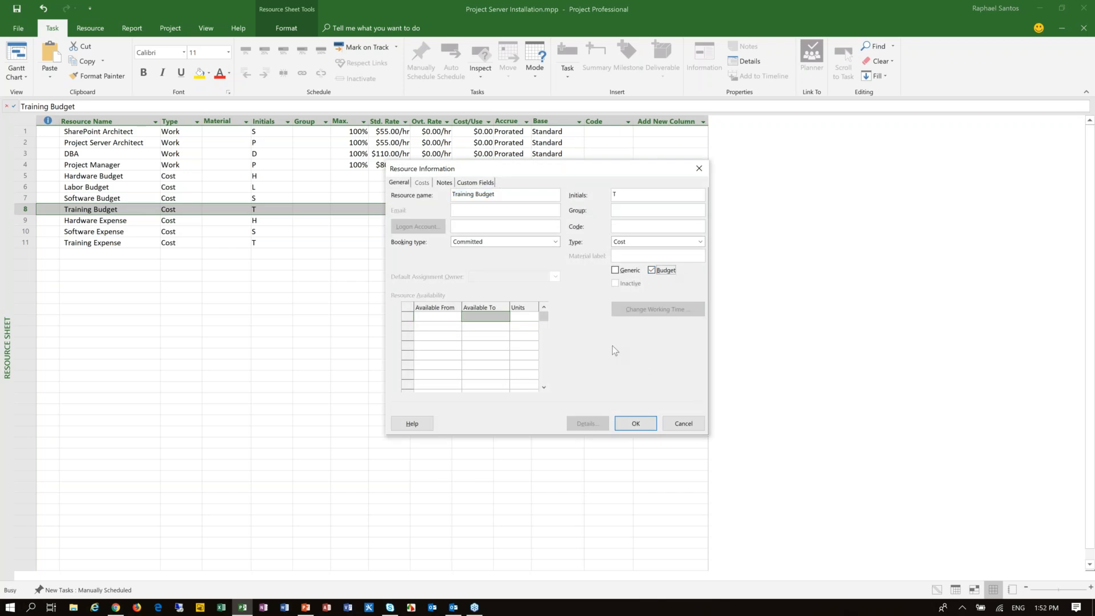
click(636, 423)
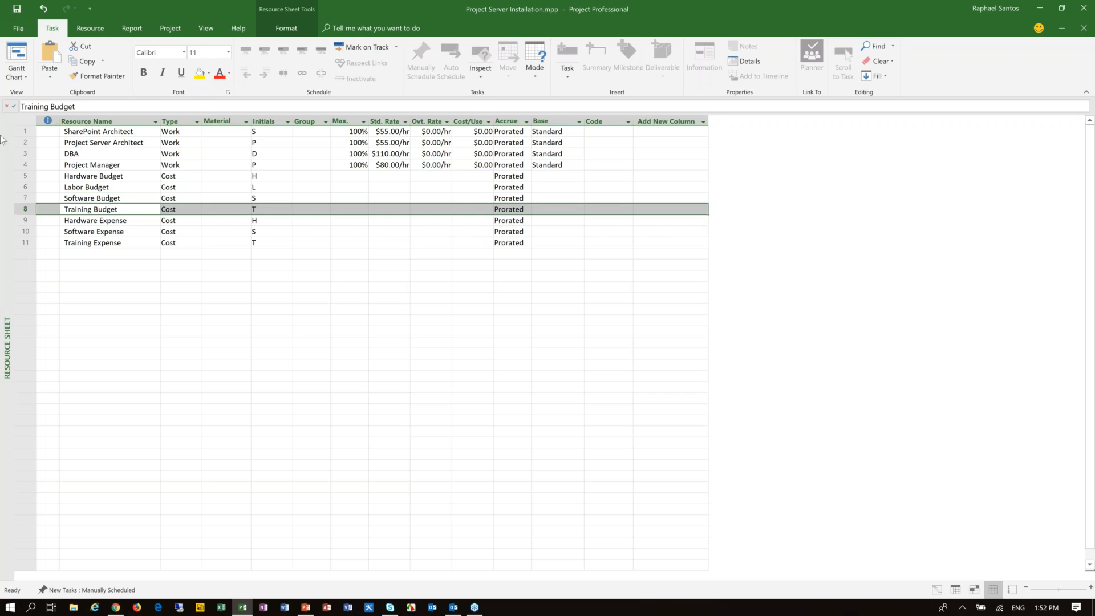
Step: Check the Budget setting in Training Budget's resource information, close it without changes, and return to the Training Expense resource
click(98, 220)
click(114, 209)
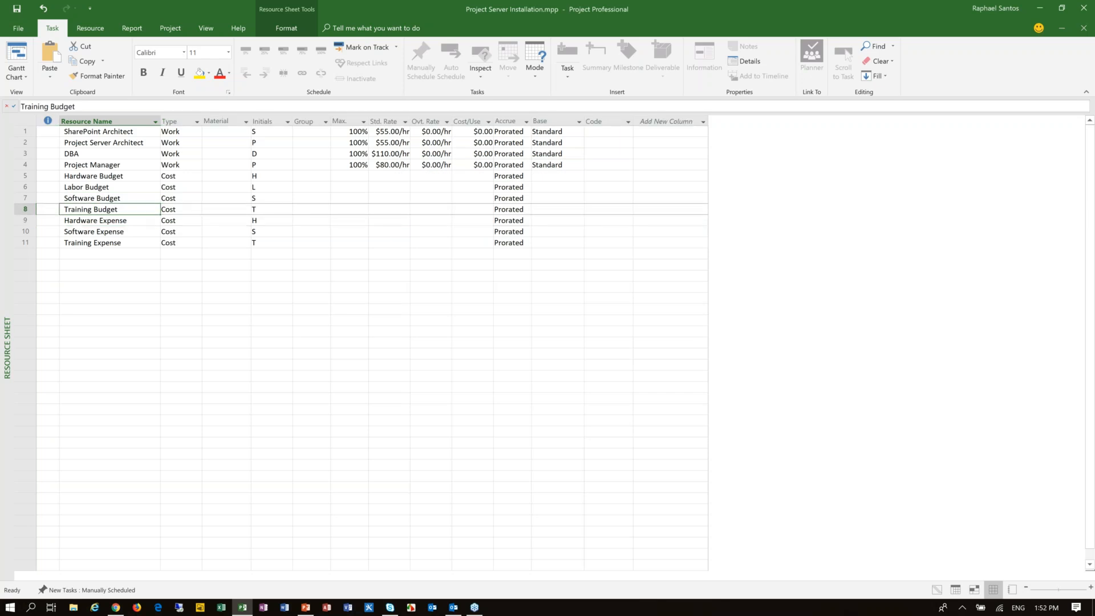
double_click(108, 209)
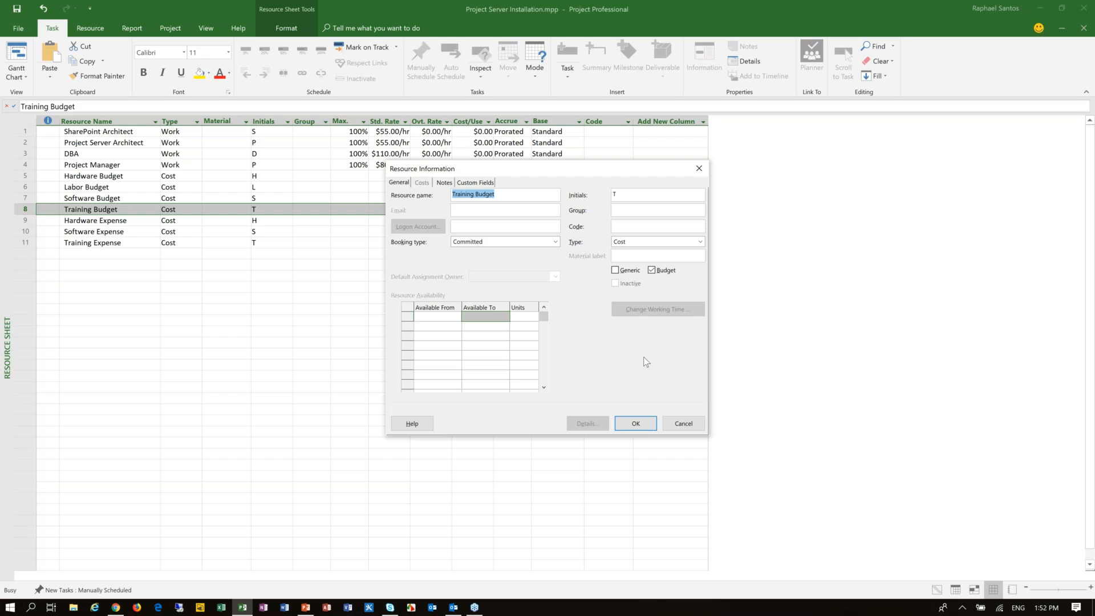
click(698, 424)
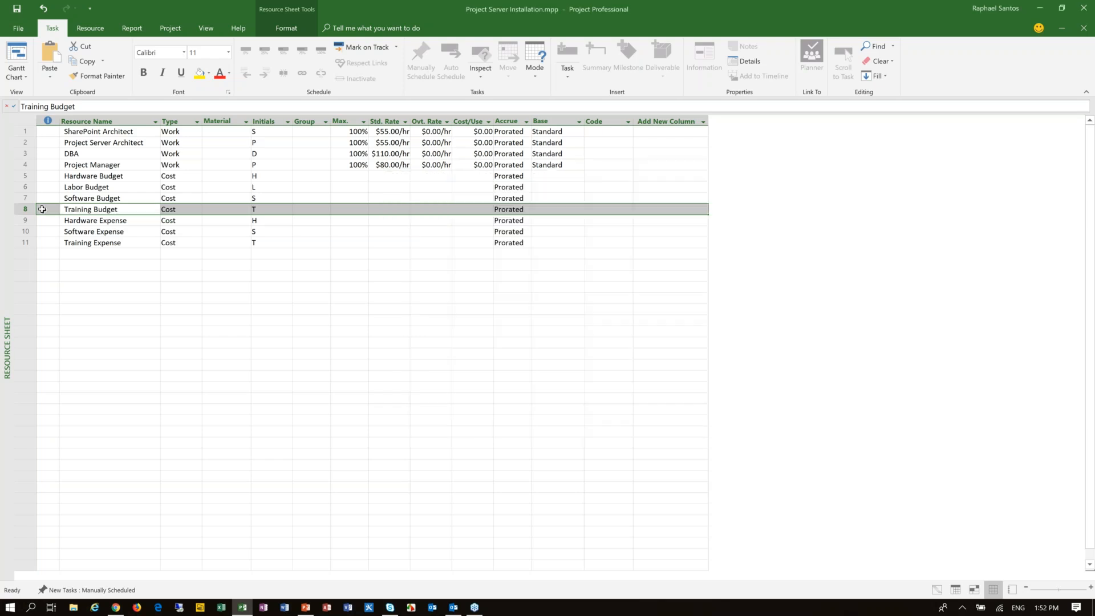
click(110, 244)
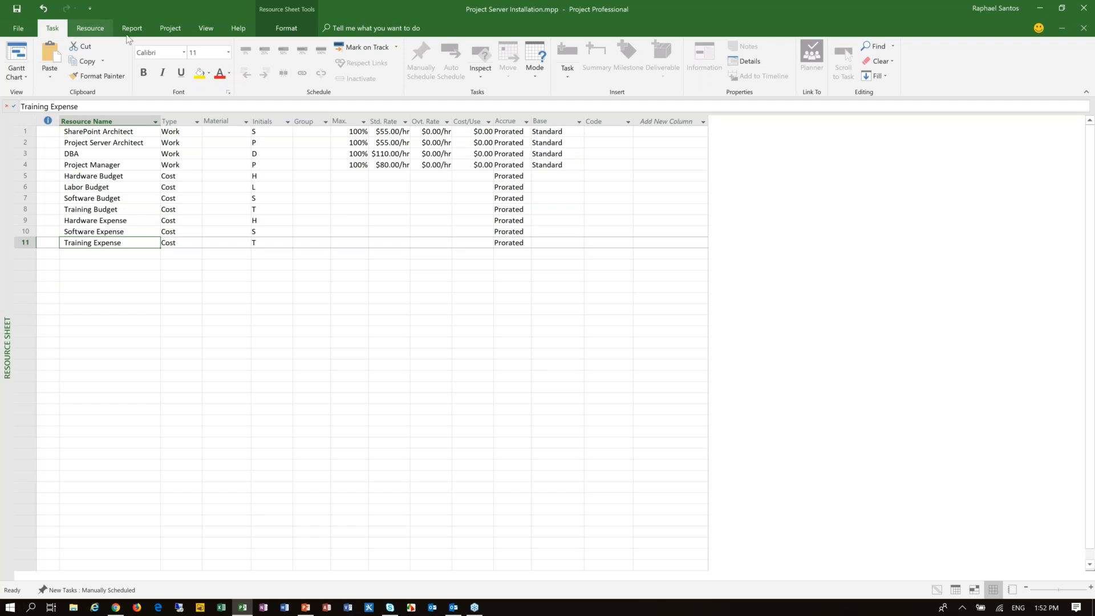
Step: Rename the custom resource text field Text1 to Cost Type
click(175, 29)
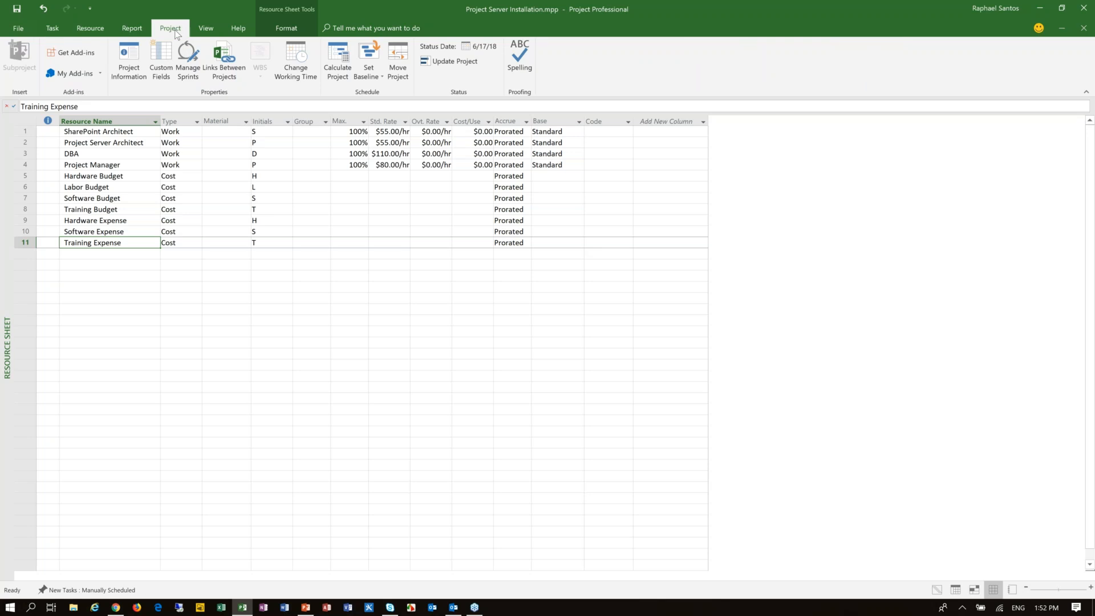
click(154, 63)
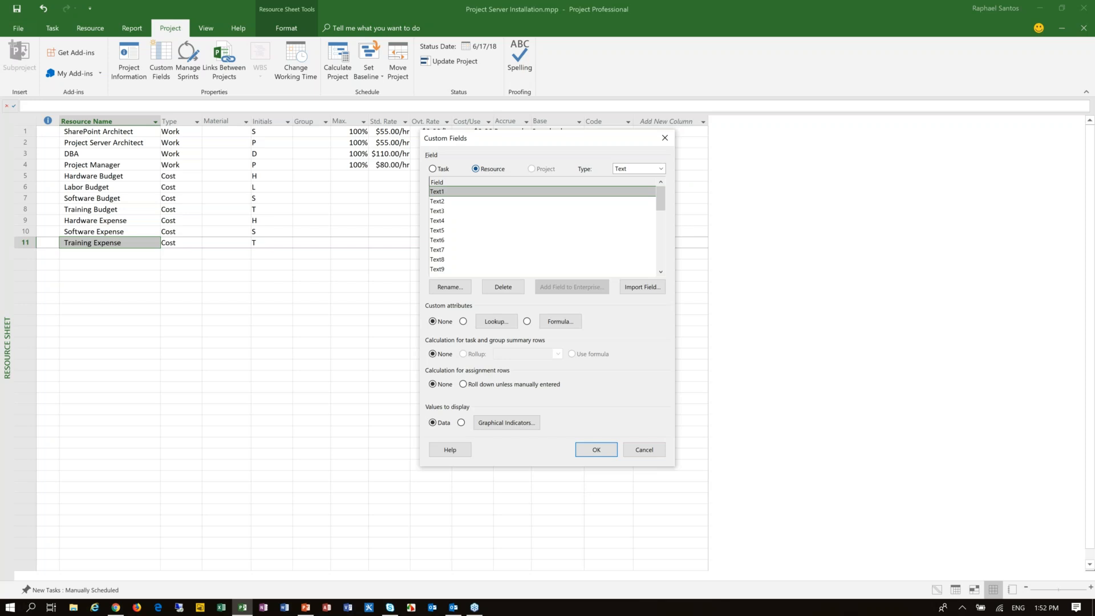
click(456, 290)
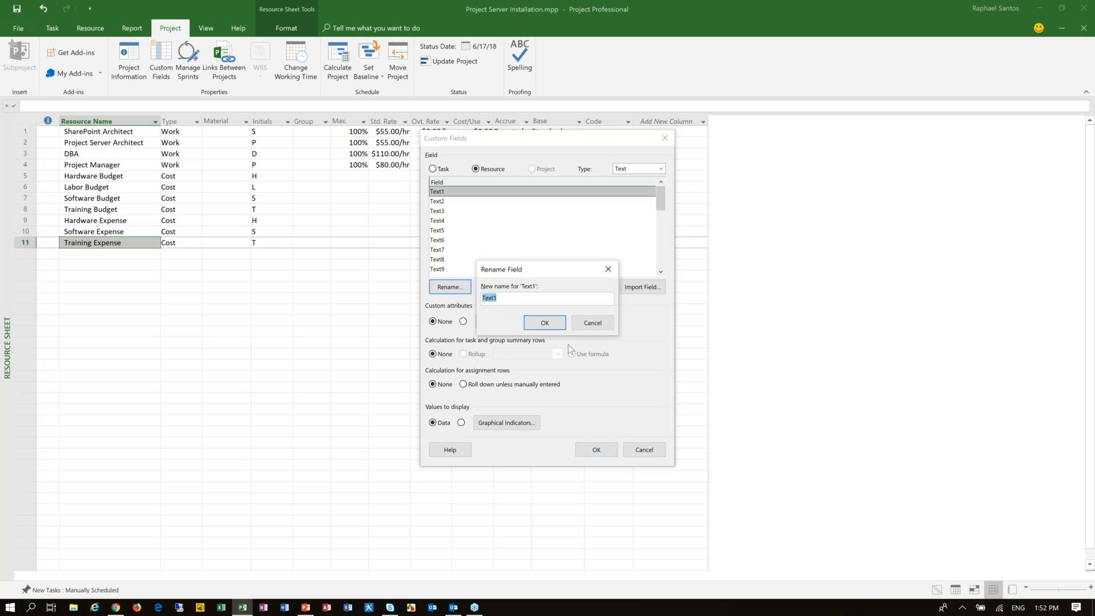
text(Cost Type)
click(543, 325)
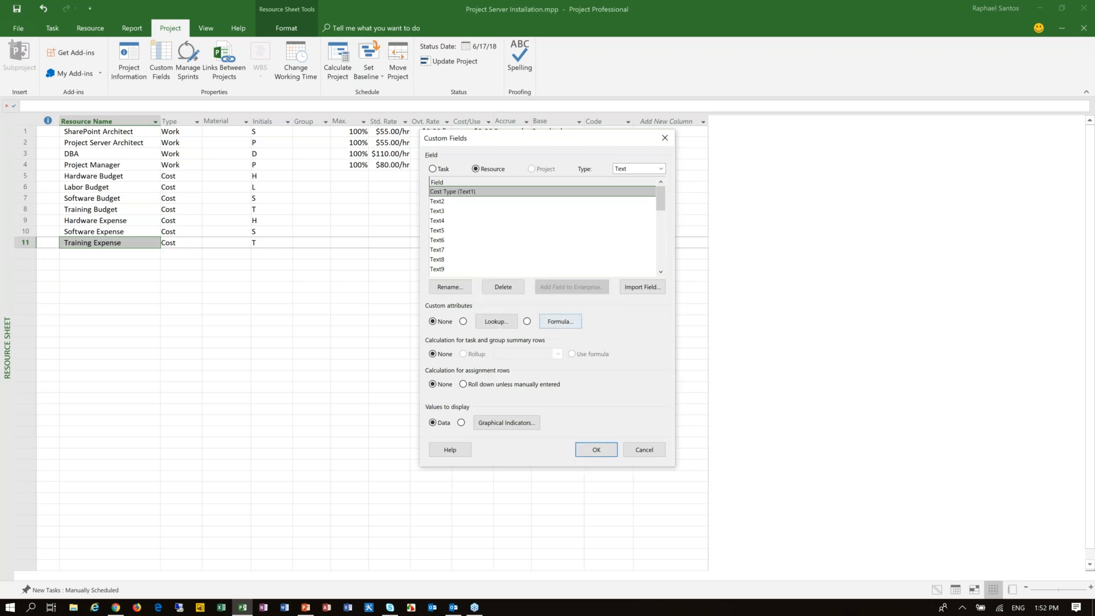
Step: Create a lookup table for the Cost Type field with Labor and Hardware as its first two values
click(488, 323)
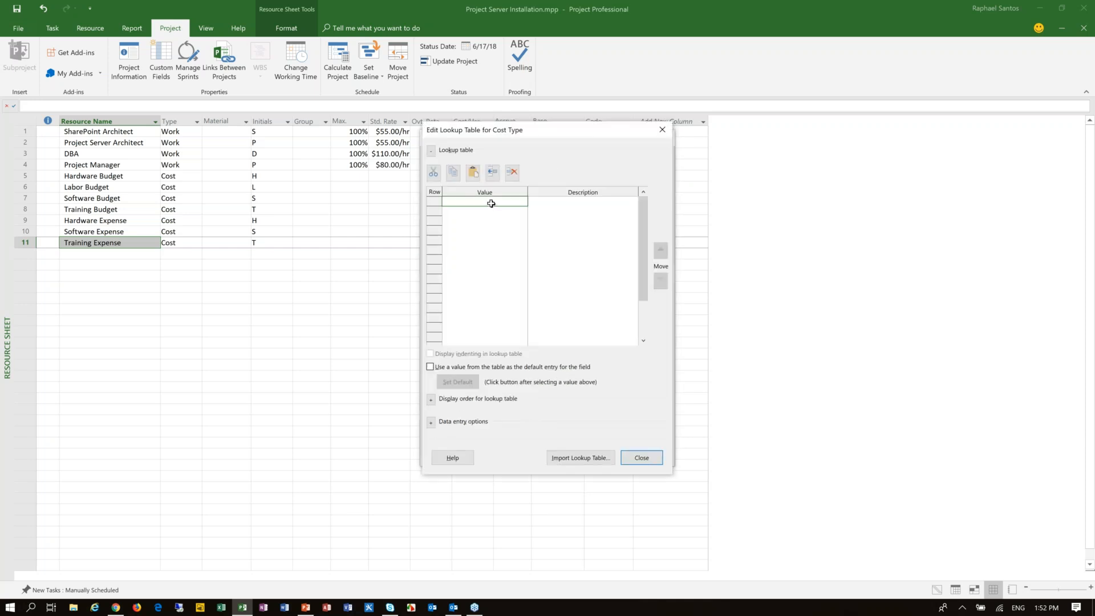
text(Labor)
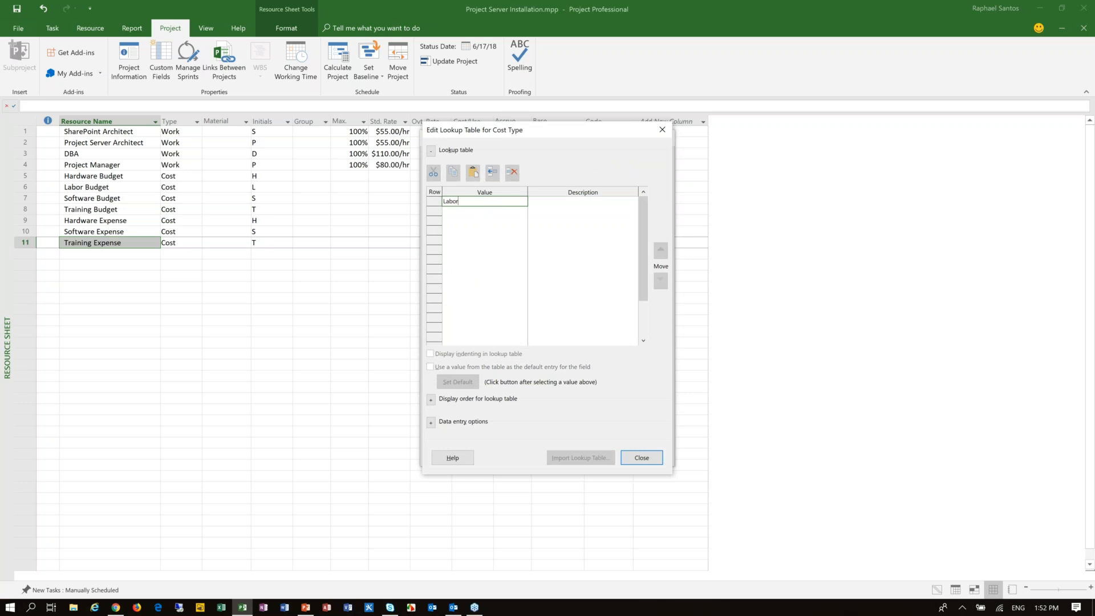
key(Return)
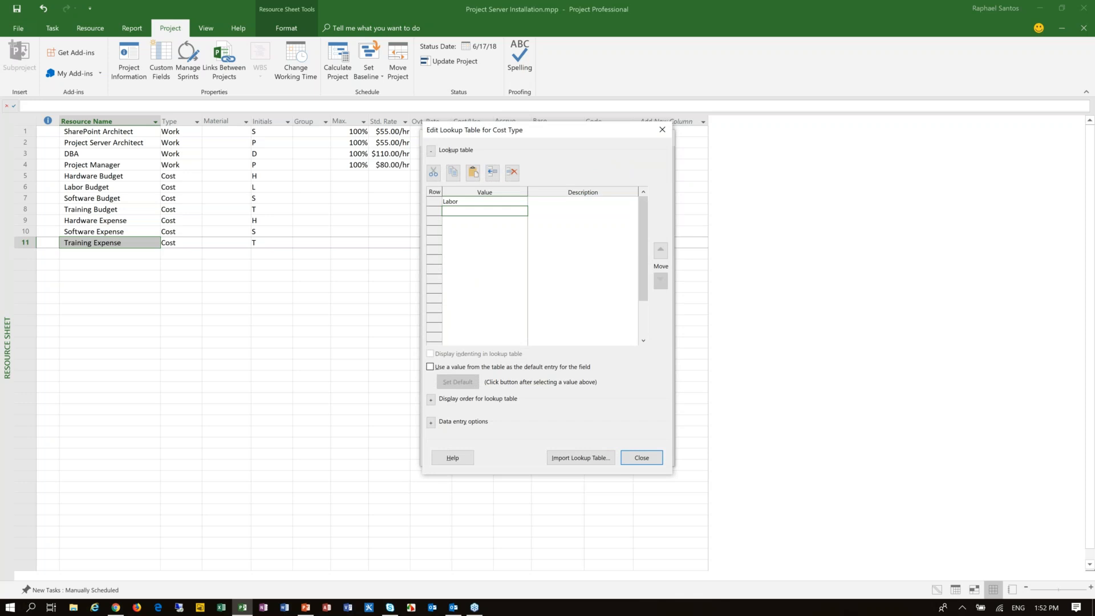
text(Hardwar)
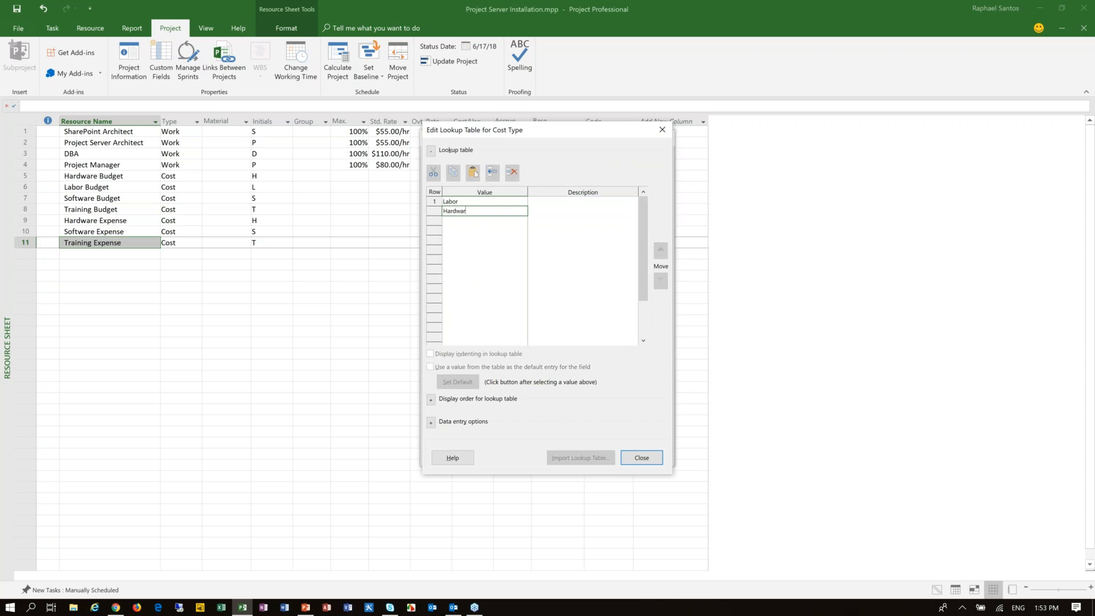
text(r)
key(BackSpace)
text(e)
key(Return)
Step: Add Software and Training as the third and fourth Cost Type lookup values and close the lookup table
text(Software)
key(Return)
text(Trainin)
key(BackSpace)
key(BackSpace)
key(Up)
key(Up)
key(Up)
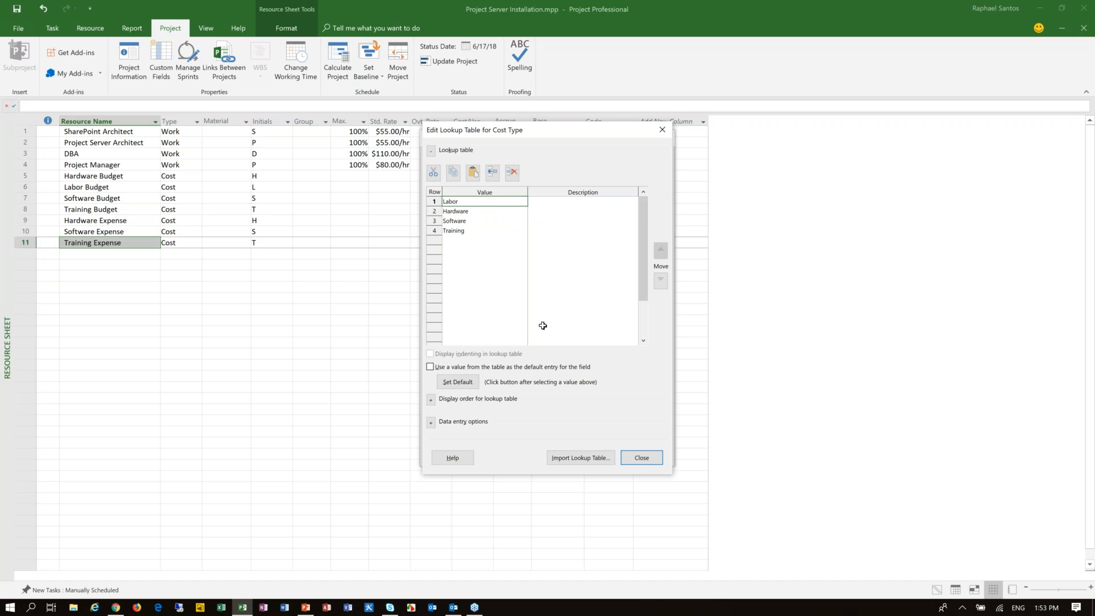
click(642, 457)
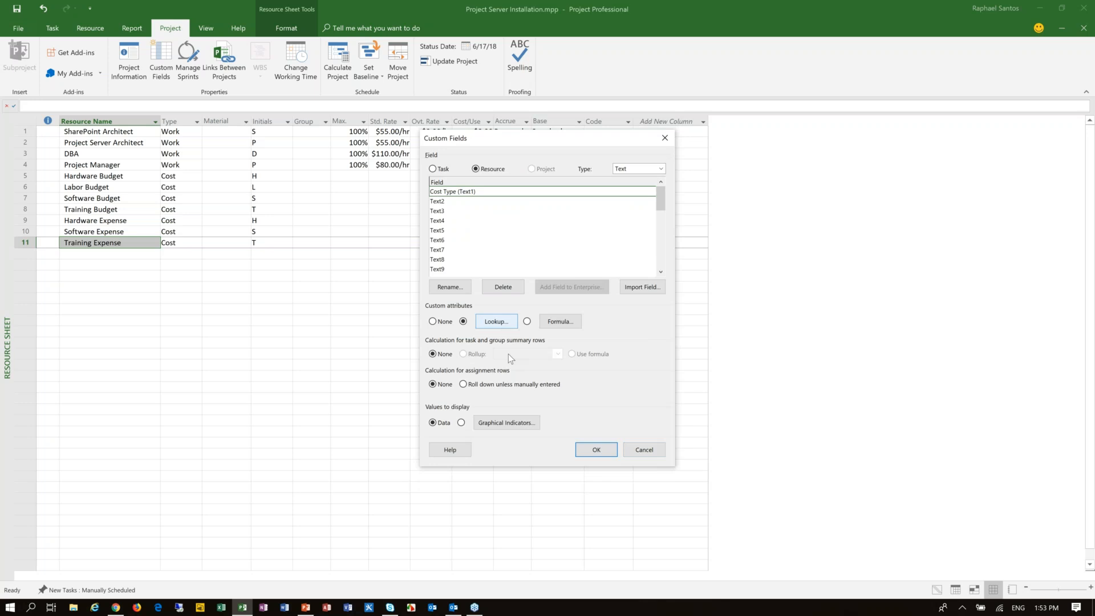
Step: Close the custom fields setup and add the Cost Type (Text1) field as a new column in the resource sheet
click(596, 450)
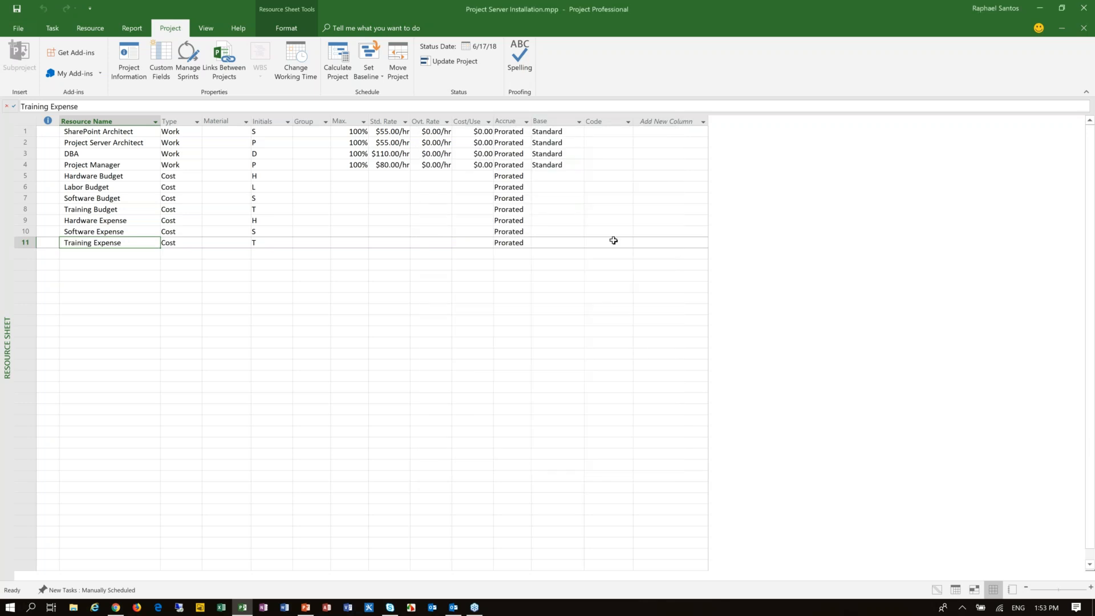
click(667, 121)
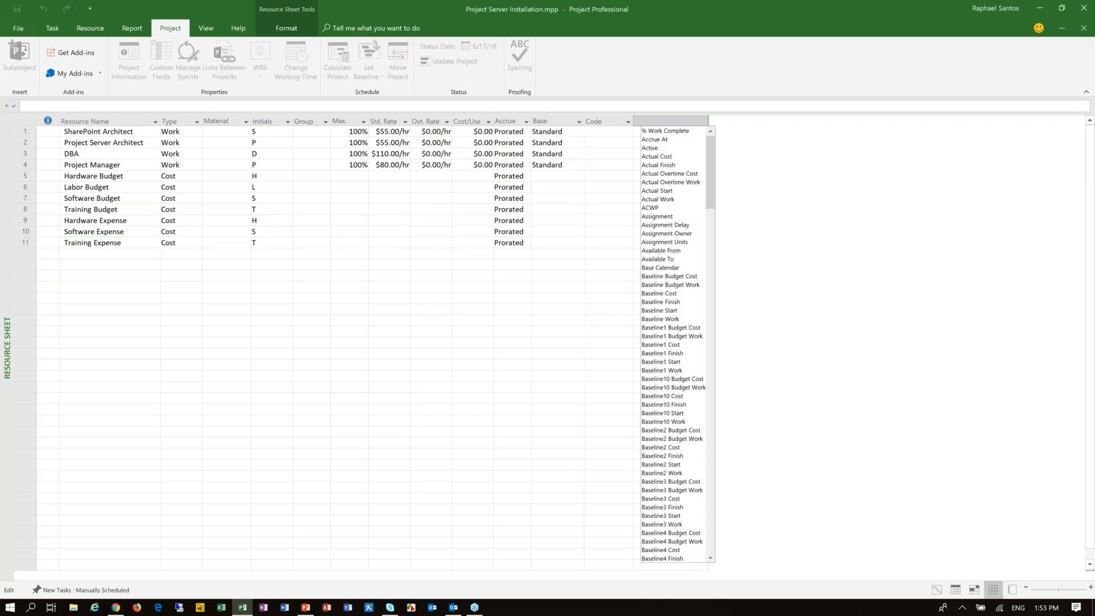
text(cost)
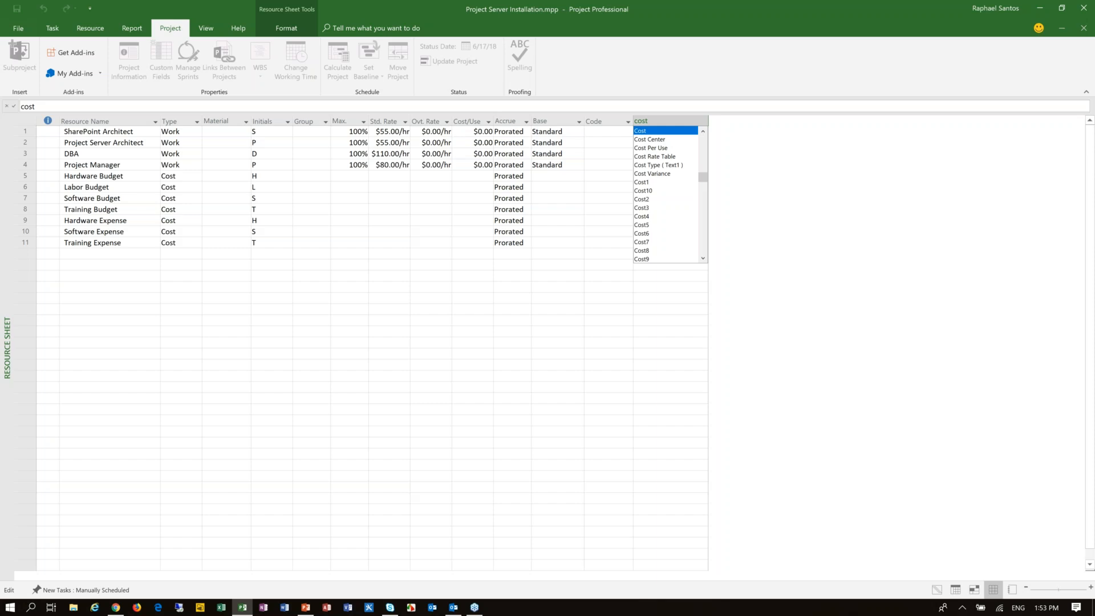
key(Down)
key(Down)
key(Down)
key(Down)
key(Return)
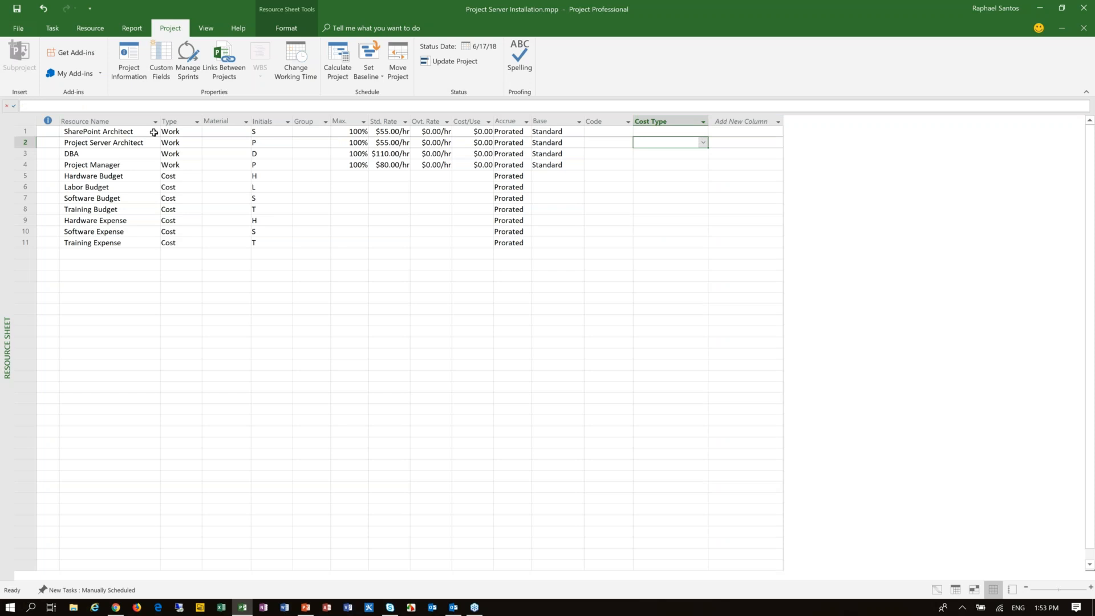
Step: Set the Cost Type to Labor for the SharePoint Architect and Project Server Architect resources
click(135, 133)
click(693, 131)
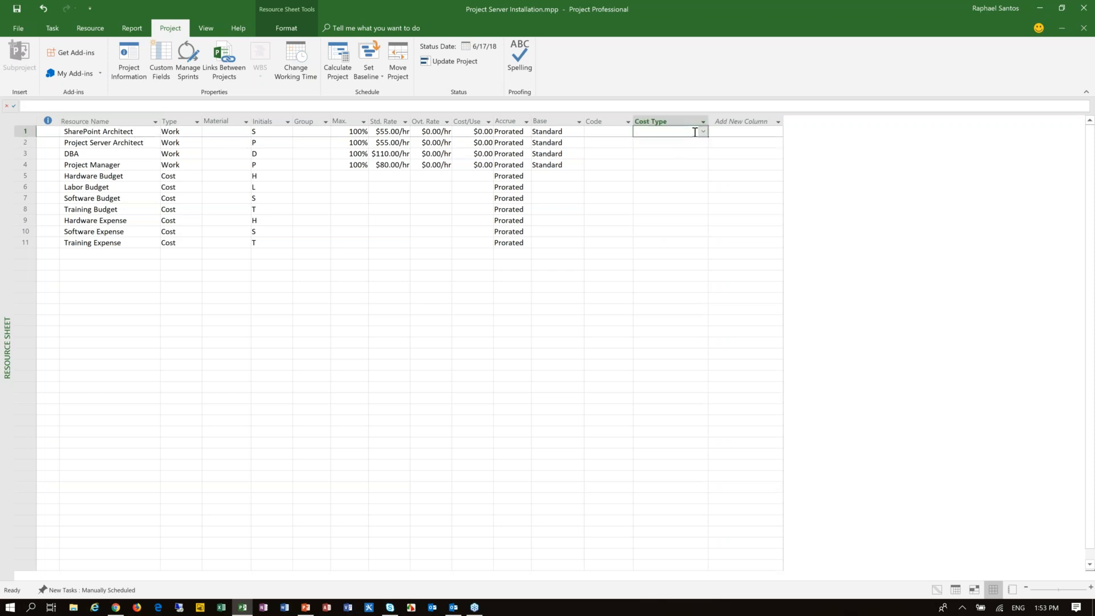
click(702, 132)
click(678, 142)
click(661, 144)
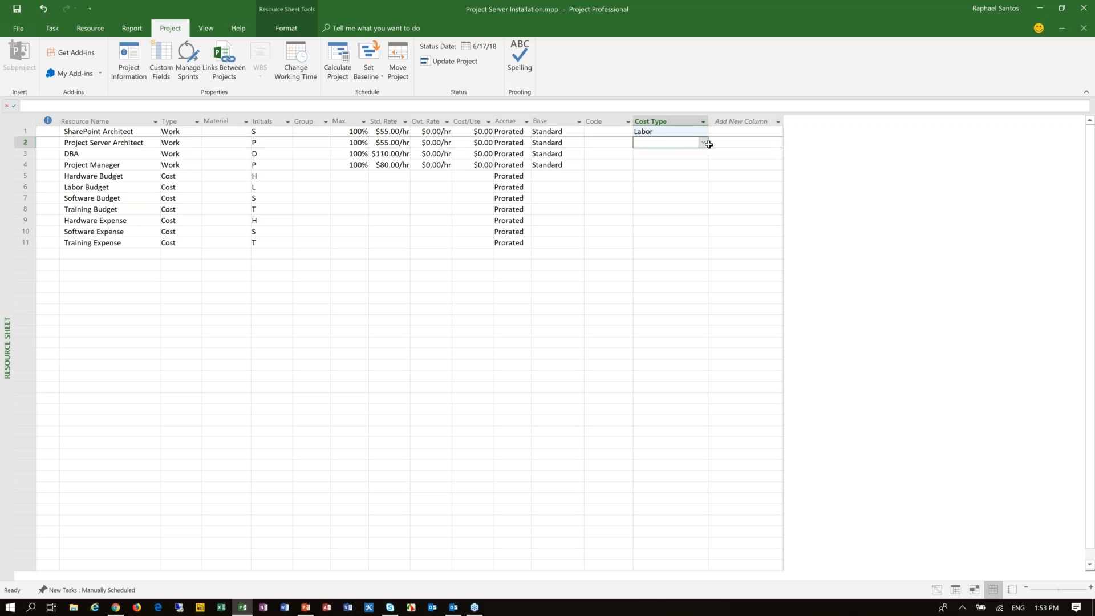
click(704, 143)
click(650, 153)
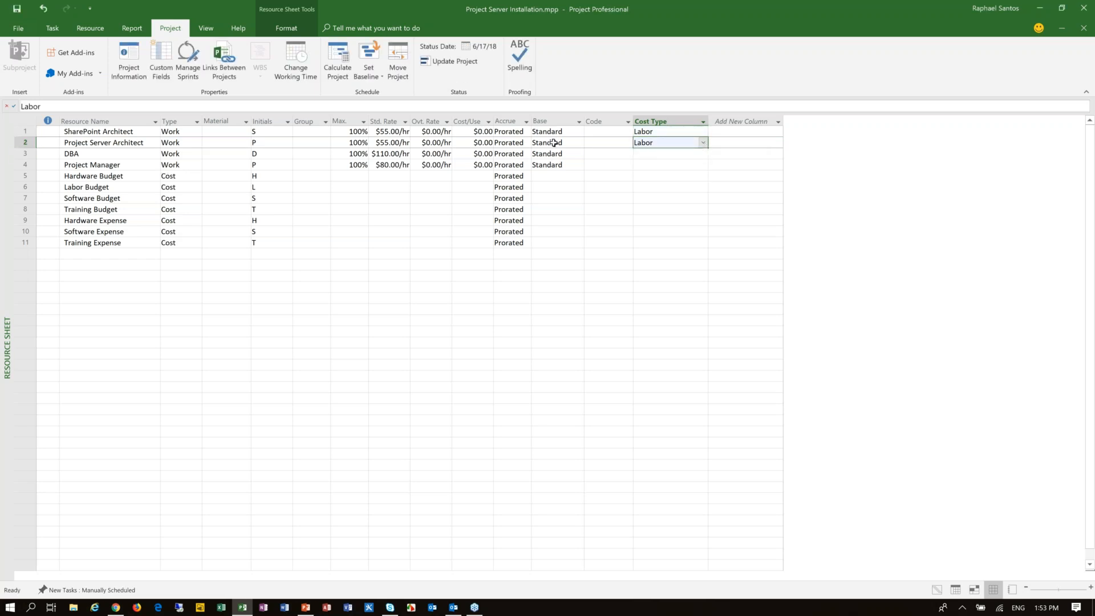
Step: Set the Cost Type to Labor for the DBA and Project Manager resources
click(665, 154)
click(704, 154)
click(647, 163)
key(Return)
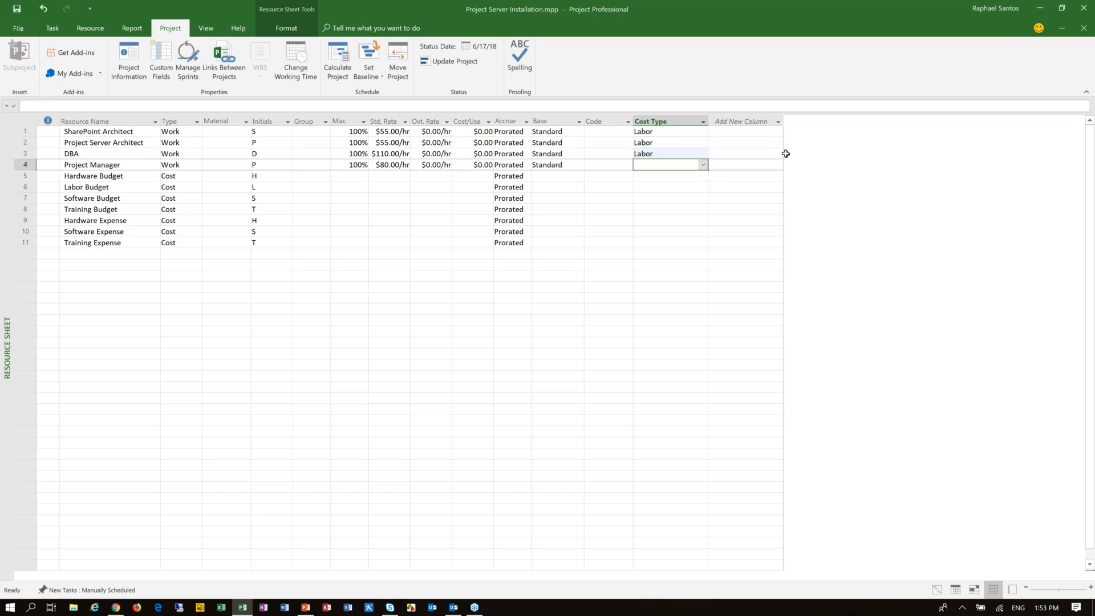
click(704, 165)
click(685, 176)
Step: Set the Cost Type to Hardware for Hardware Budget and to Labor for Labor Budget
click(115, 177)
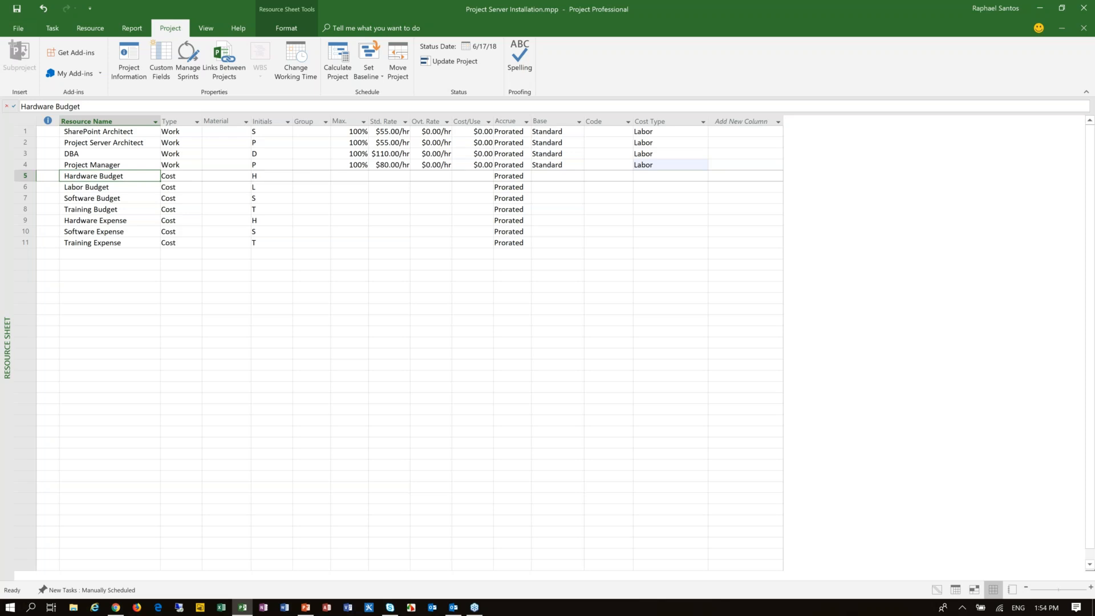
click(661, 175)
click(704, 177)
click(668, 197)
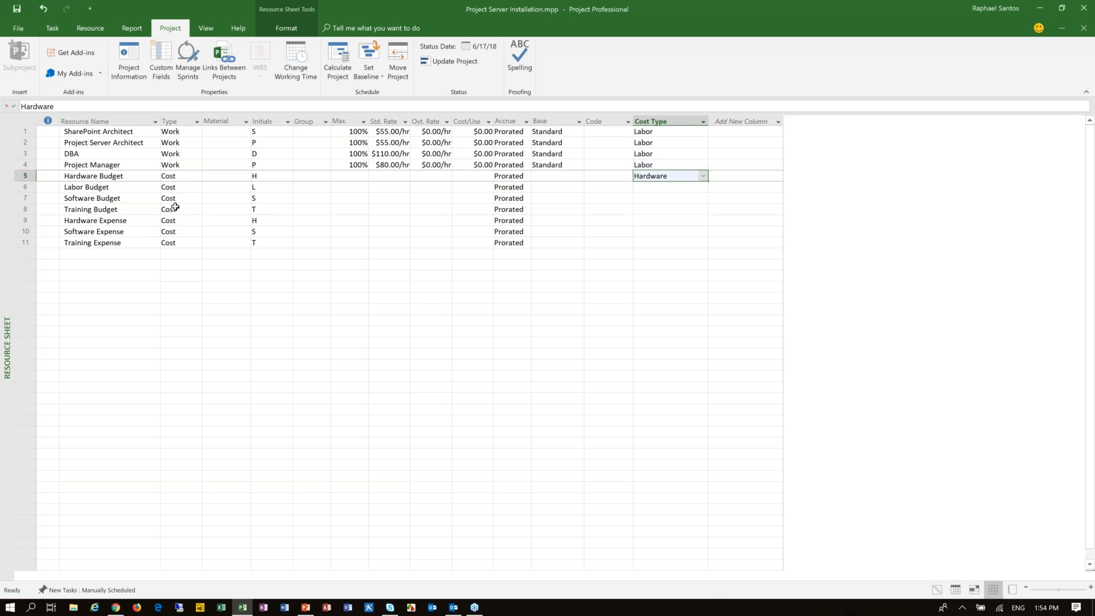
click(133, 188)
click(670, 187)
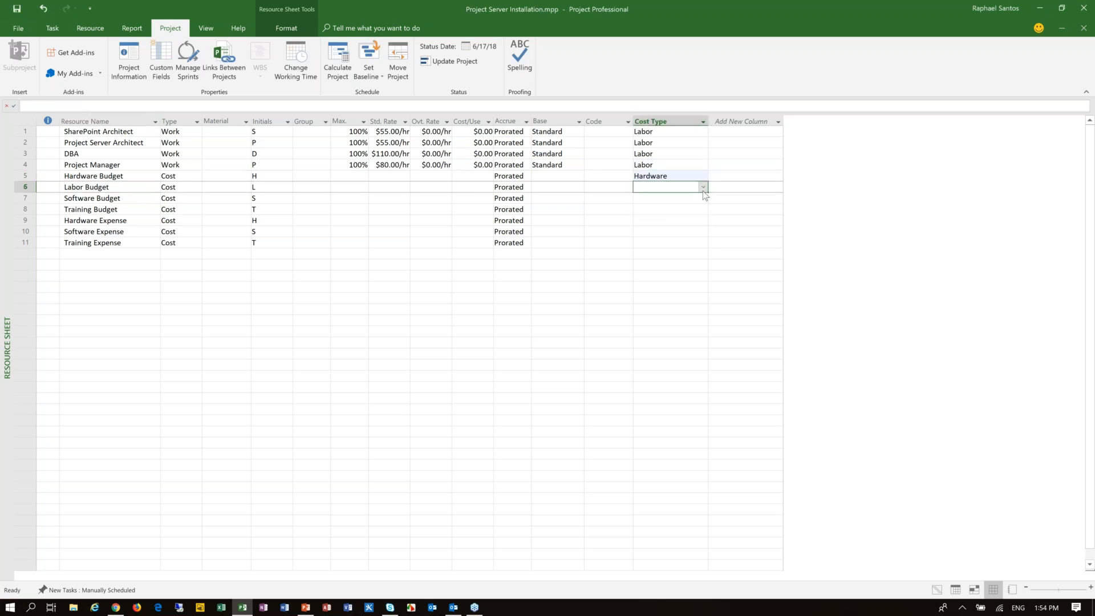
click(703, 188)
click(686, 197)
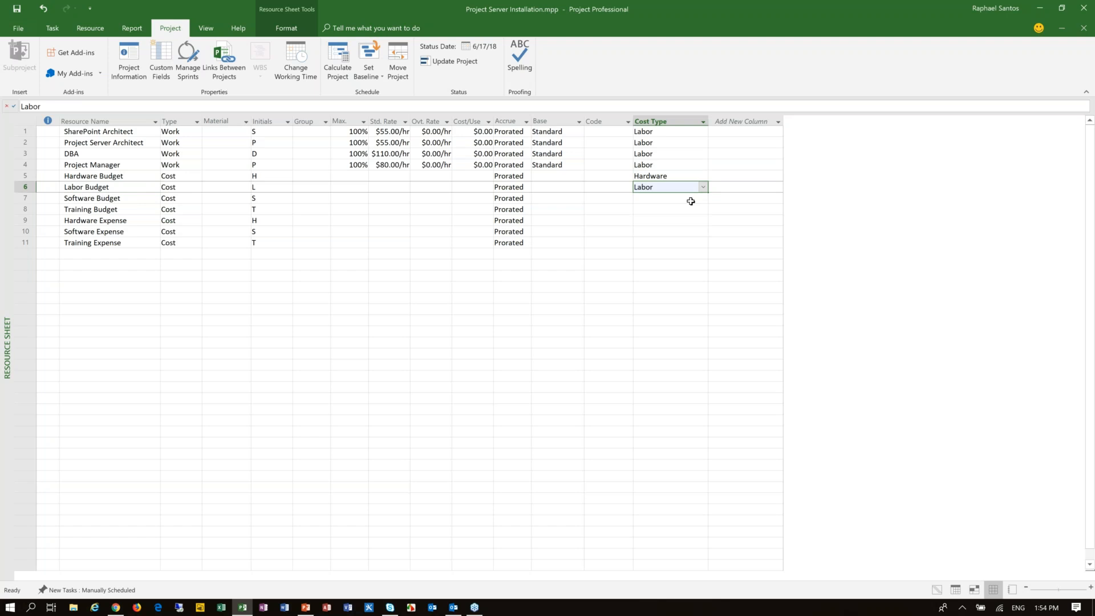
Step: Set the Cost Type to Software for Software Budget and to Training for Training Budget
click(692, 201)
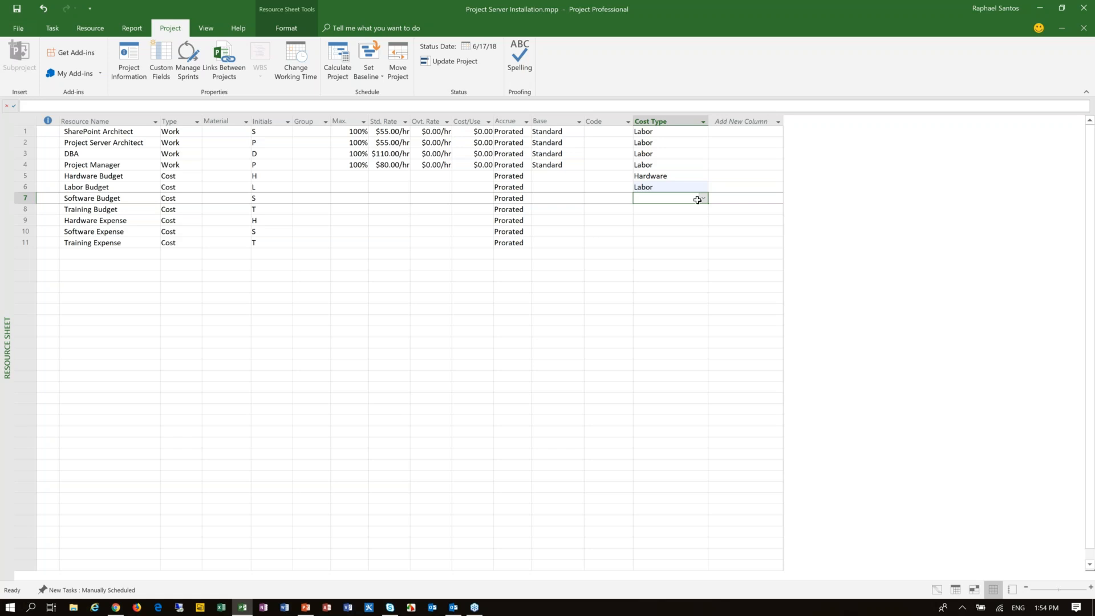
click(702, 199)
click(680, 229)
click(692, 210)
click(703, 209)
click(680, 249)
Step: Set the Cost Type to Hardware for Hardware Expense and to Software for Software Expense
click(688, 225)
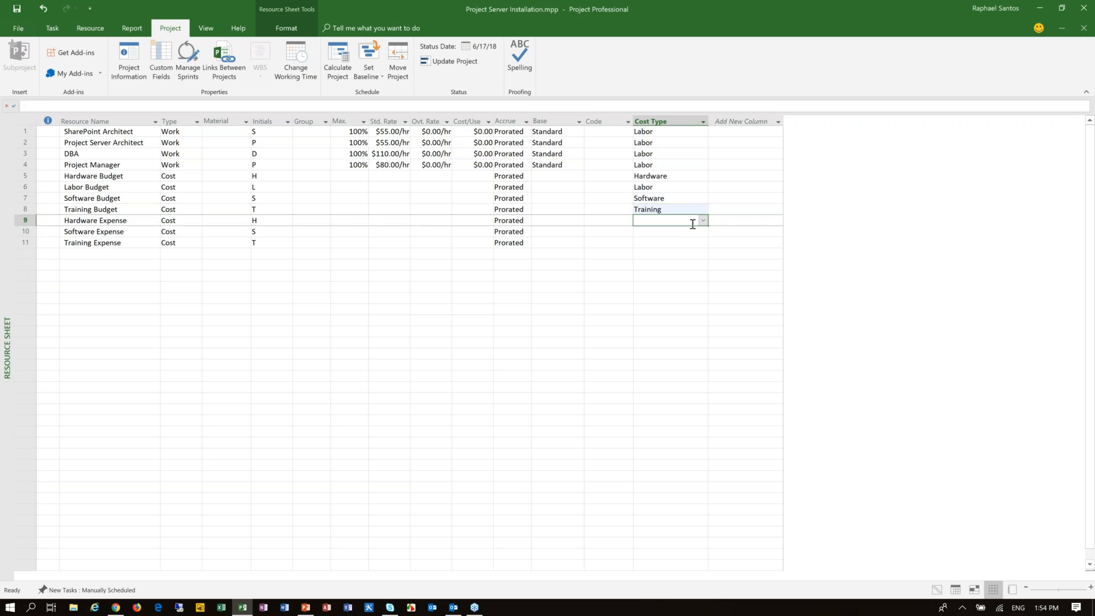
click(702, 220)
click(684, 239)
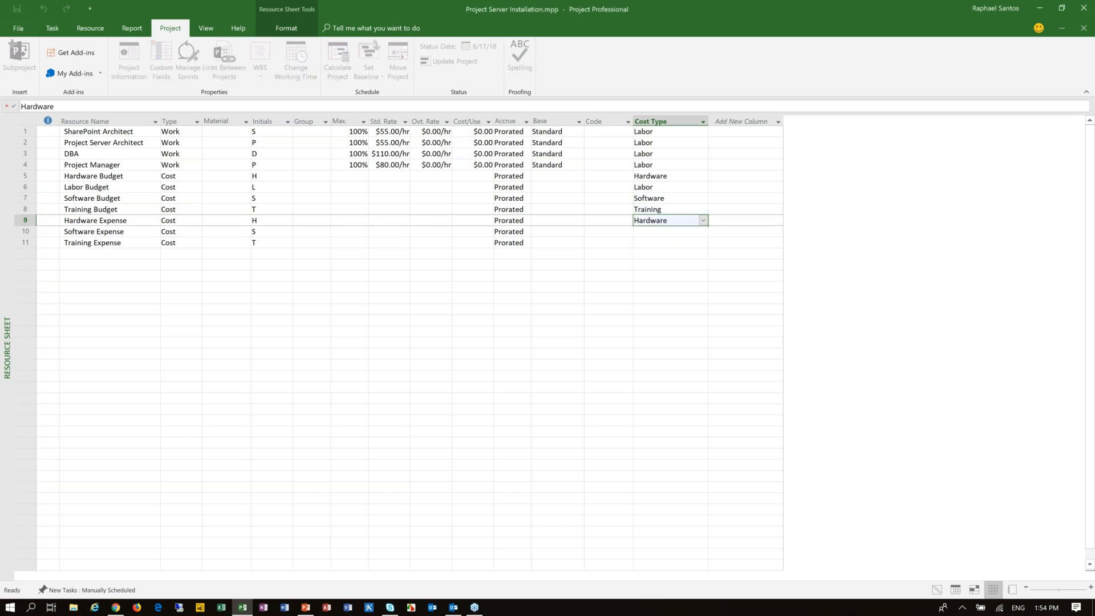
click(690, 231)
click(703, 231)
click(679, 262)
Step: Set the Cost Type to Training for the Training Expense resource
click(693, 243)
click(705, 243)
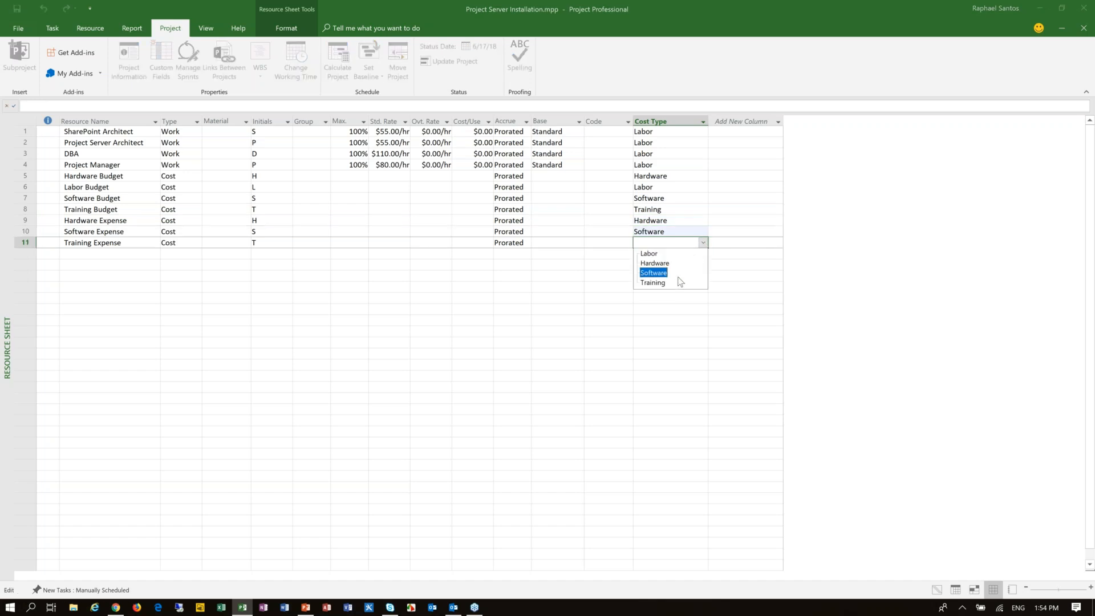
click(677, 279)
key(Up)
key(Up)
key(Up)
key(Up)
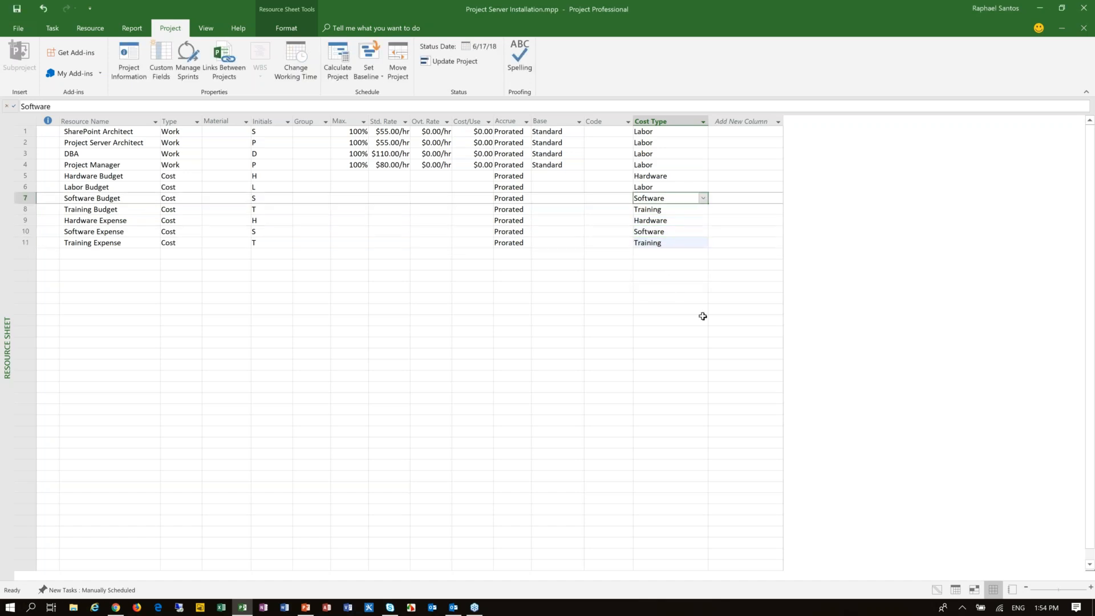
click(57, 30)
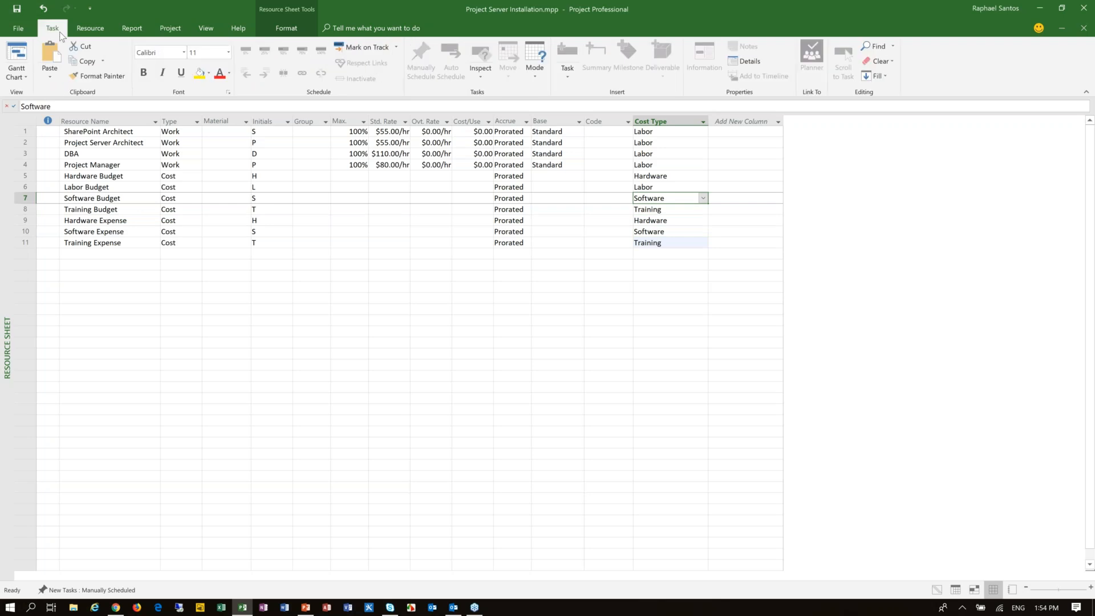
click(17, 57)
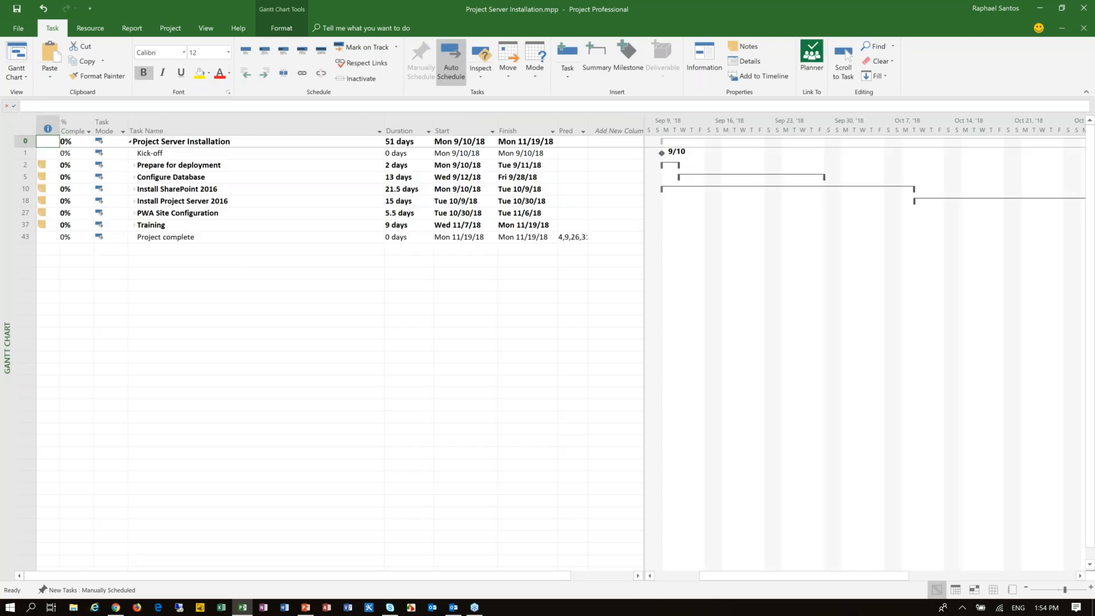
click(224, 142)
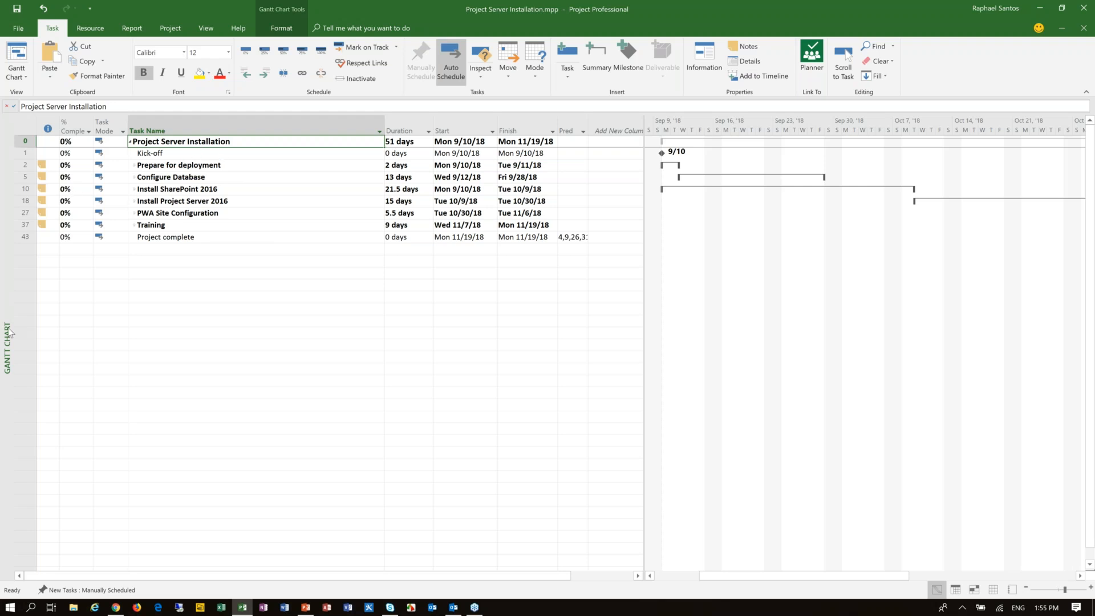
click(90, 28)
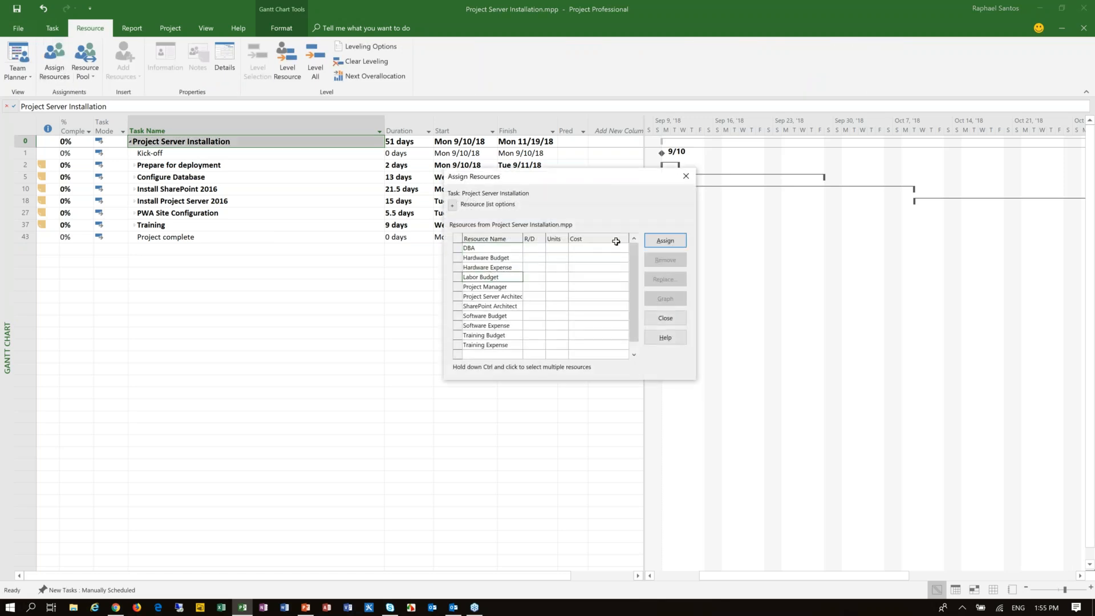
click(664, 318)
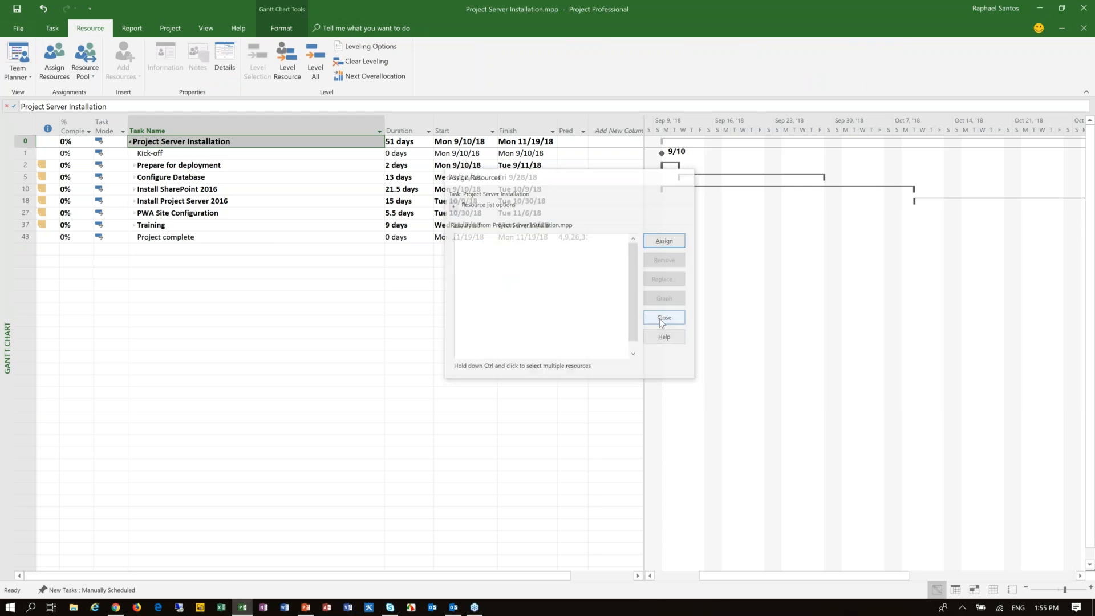
Step: Switch the project to the Task Usage view
click(52, 28)
click(16, 77)
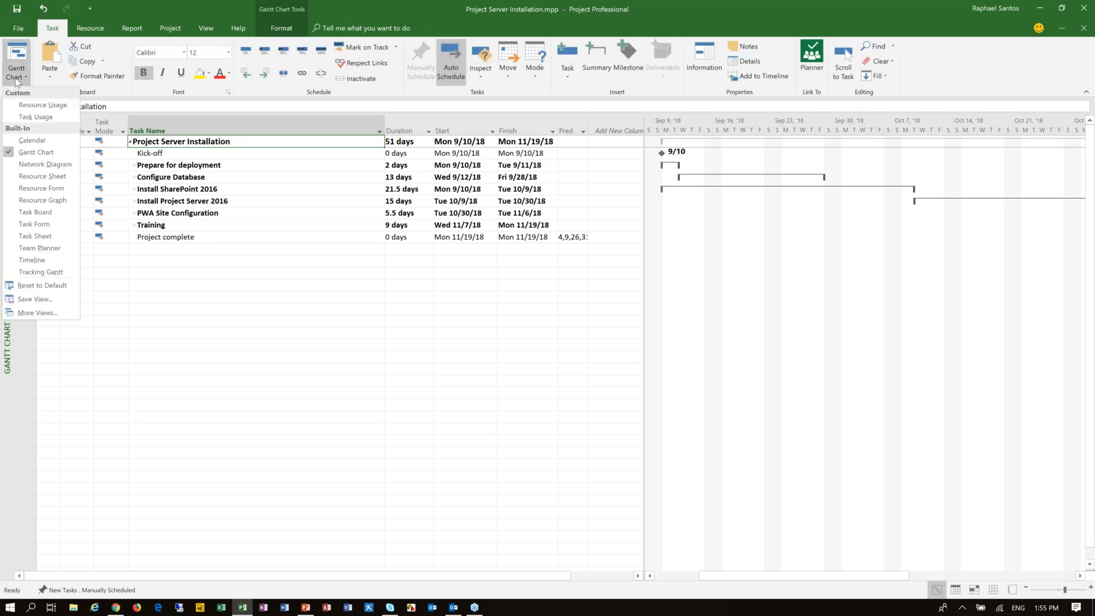
click(51, 121)
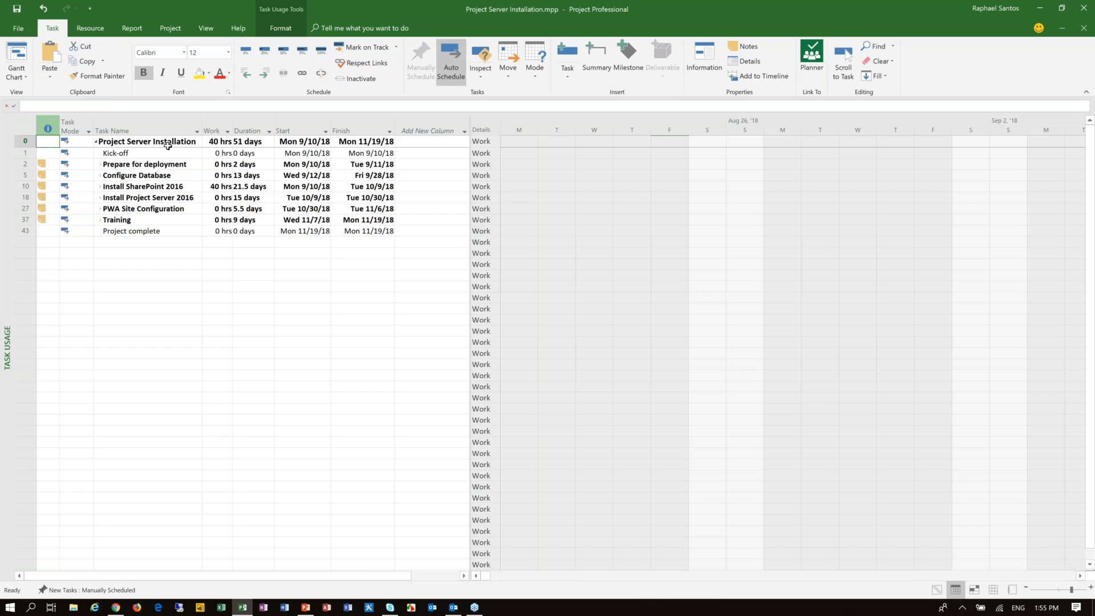
Step: Widen the Task Name column and assign Hardware Budget and Labor Budget to the Project Server Installation summary task
click(90, 28)
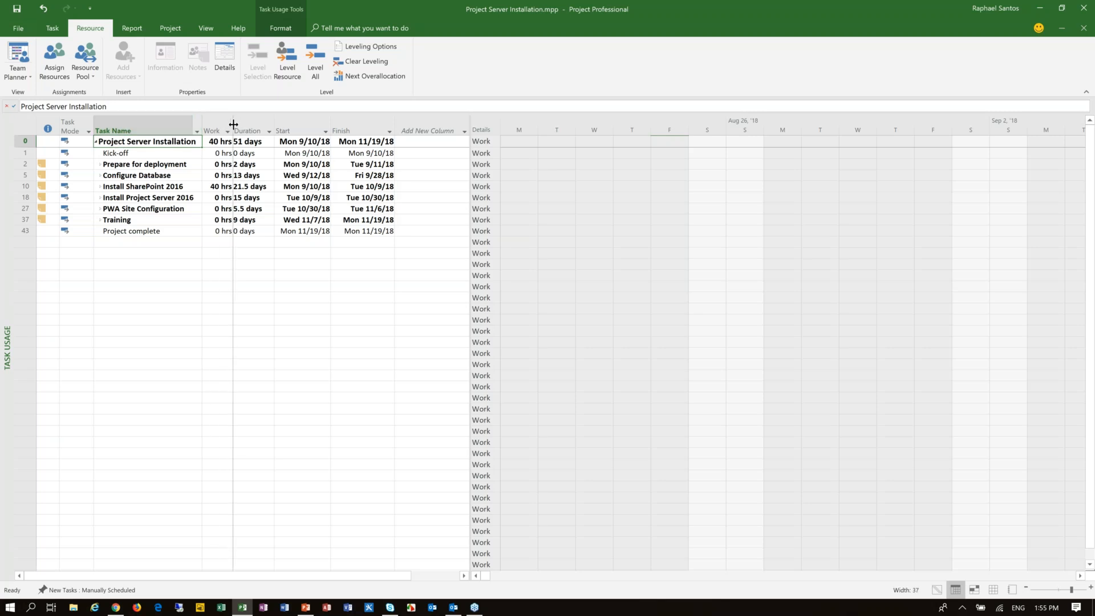
drag(233, 124, 233, 125)
click(55, 57)
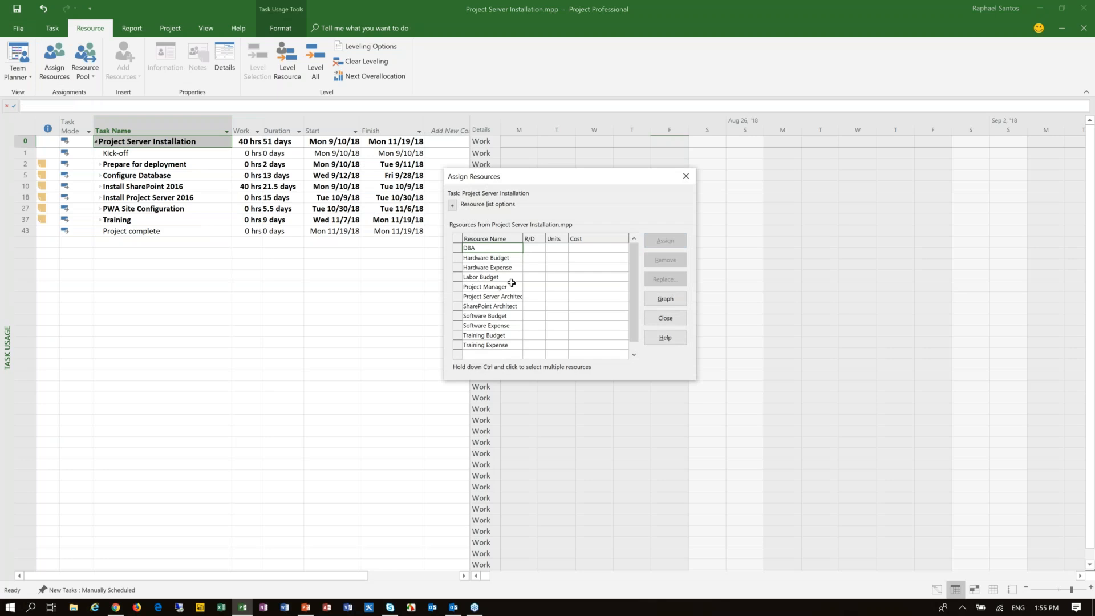
click(502, 257)
click(661, 244)
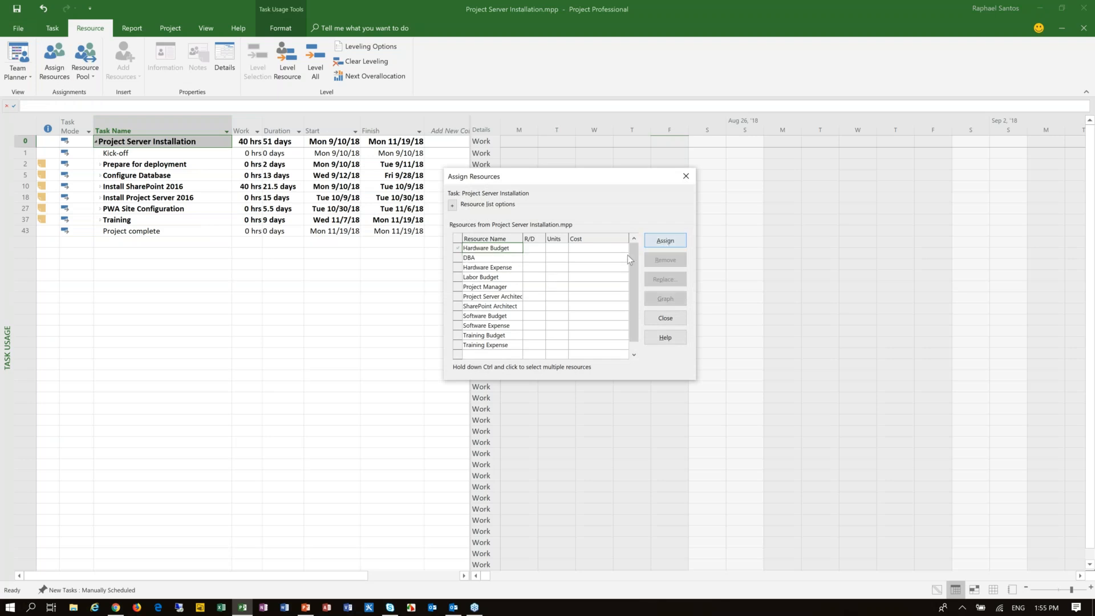
click(498, 277)
click(665, 241)
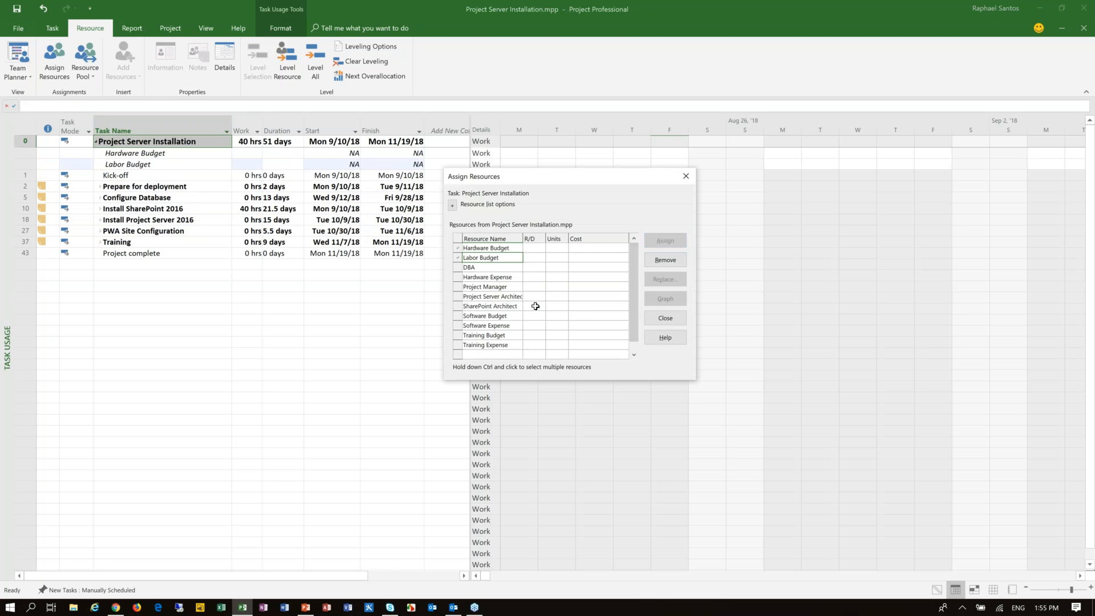
Step: Assign Training Budget and Software Budget to the Project Server Installation summary task and close the resource assignment dialog
drag(521, 242, 554, 242)
click(510, 338)
click(665, 242)
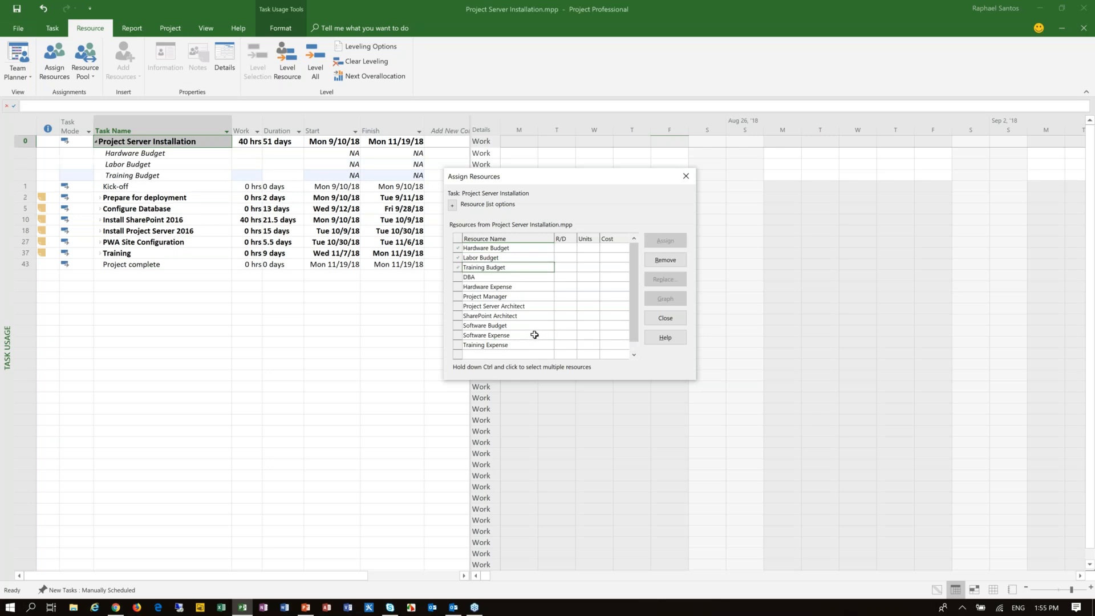
click(526, 249)
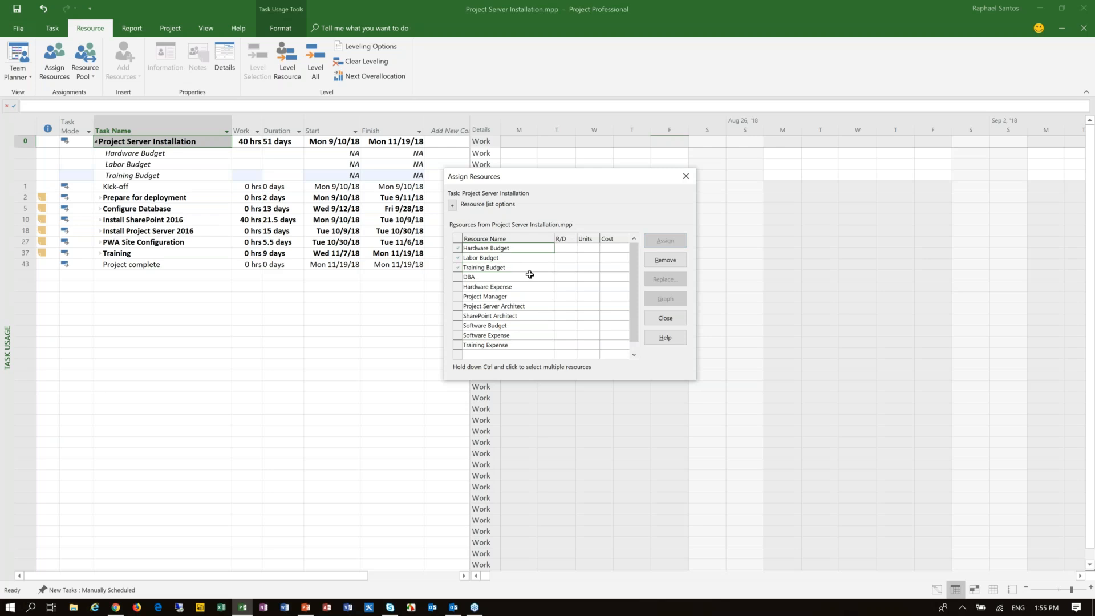
click(525, 258)
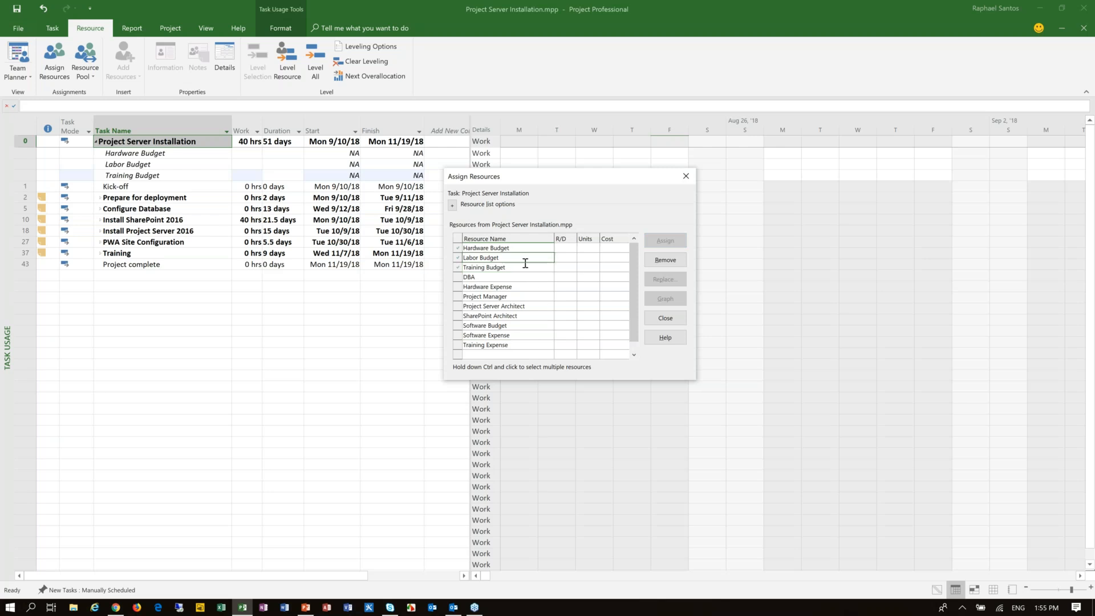
click(509, 327)
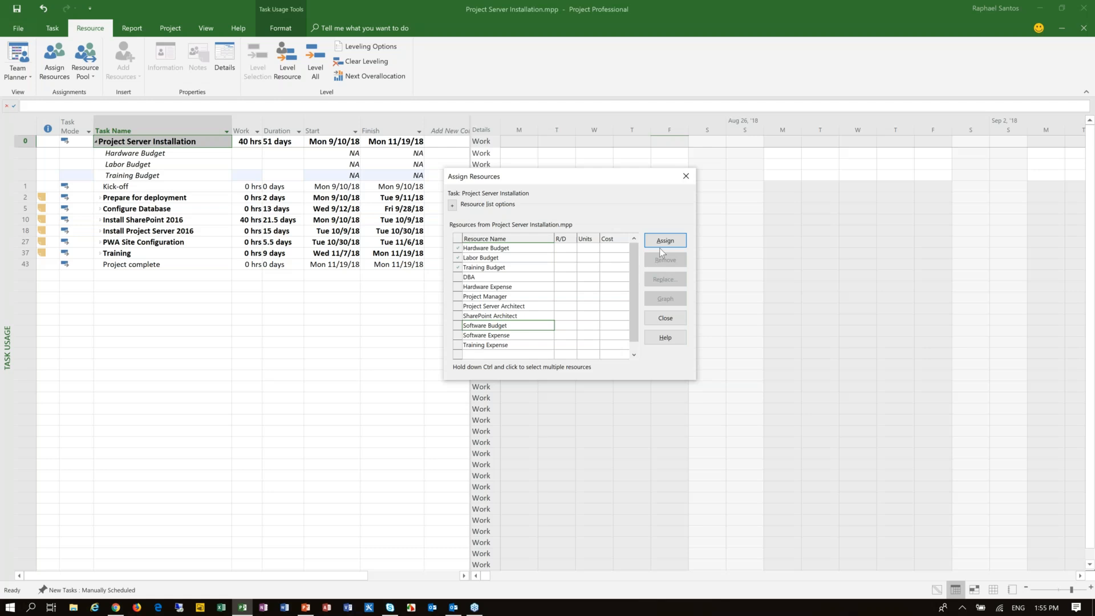
key(Return)
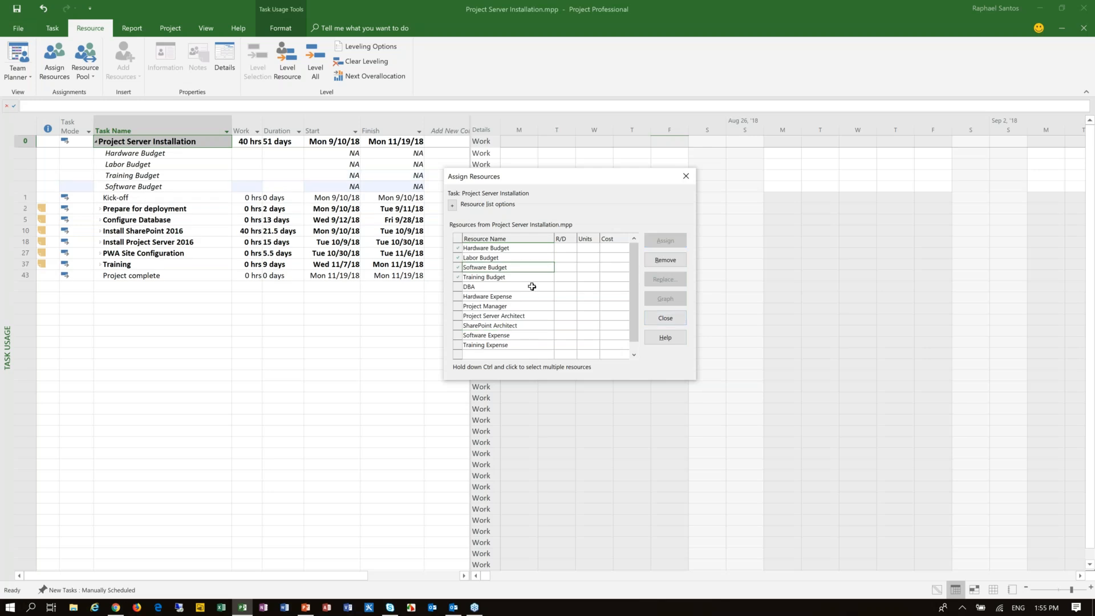
click(665, 318)
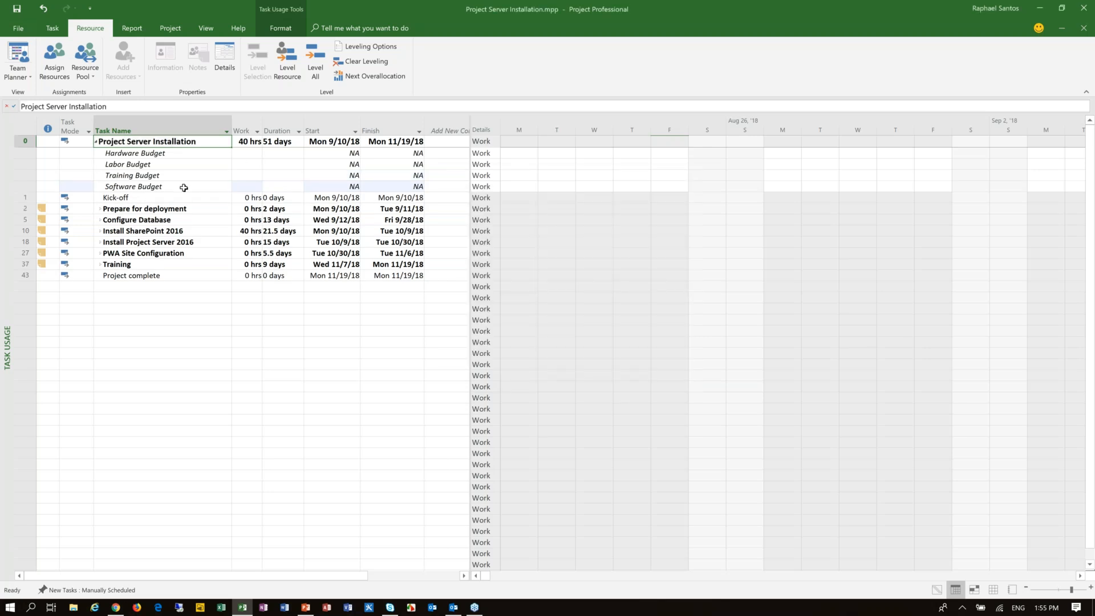
click(172, 154)
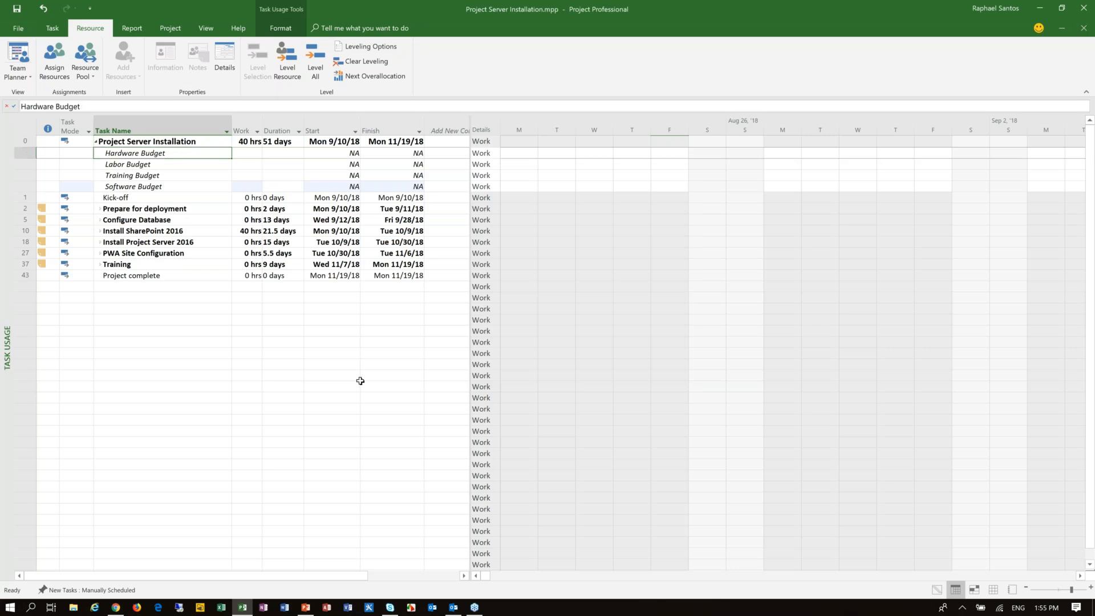
key(Down)
Step: Widen the table area of the Task Usage view and add a Budget Cost column after Finish
key(Down)
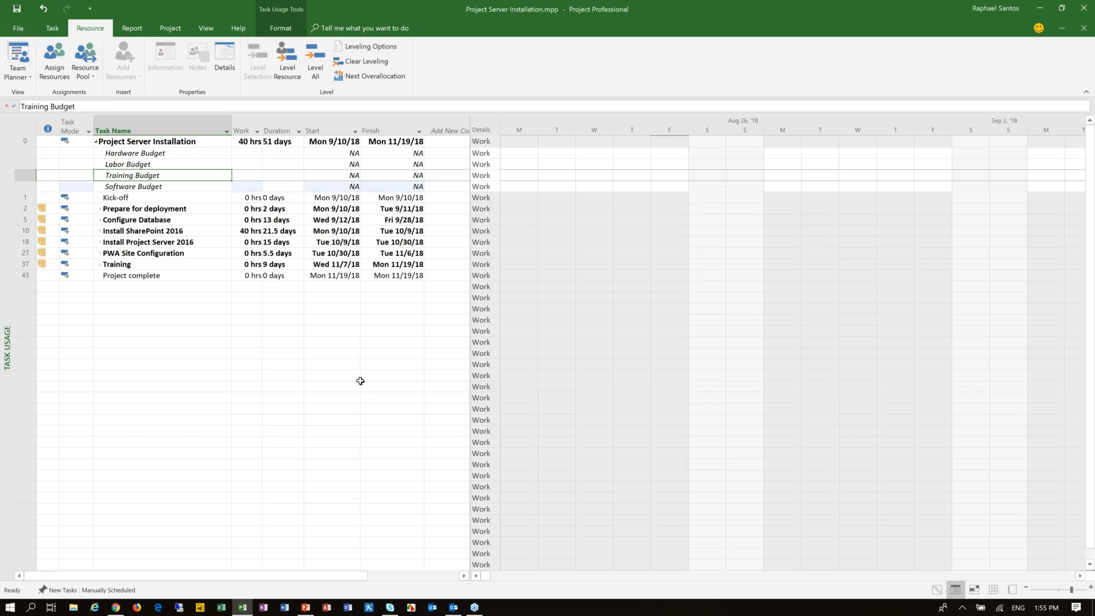
key(Down)
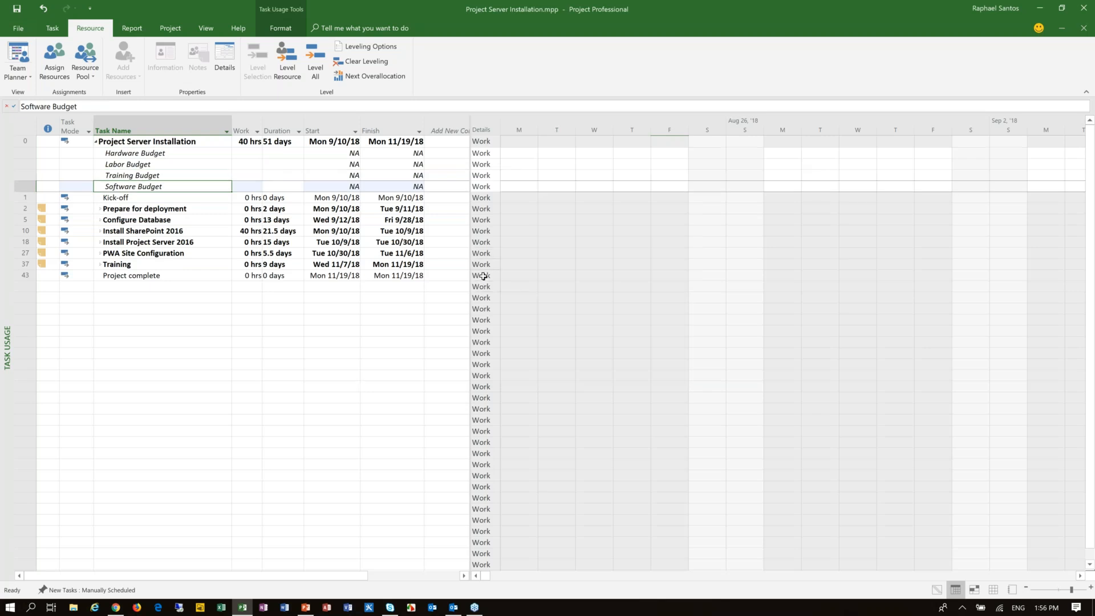
click(380, 276)
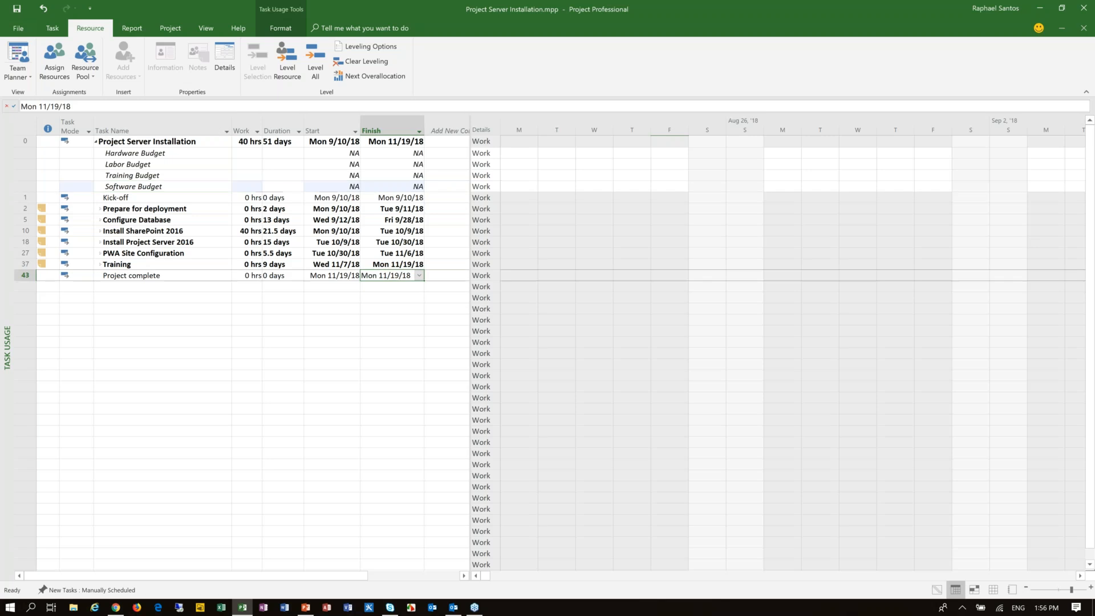
drag(471, 268, 573, 286)
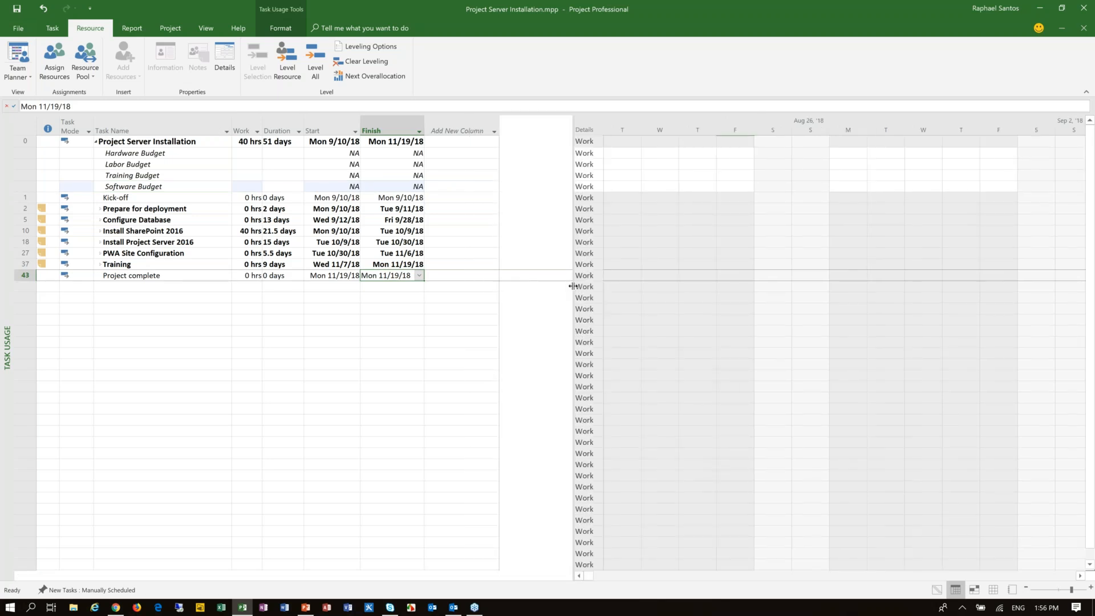
click(449, 121)
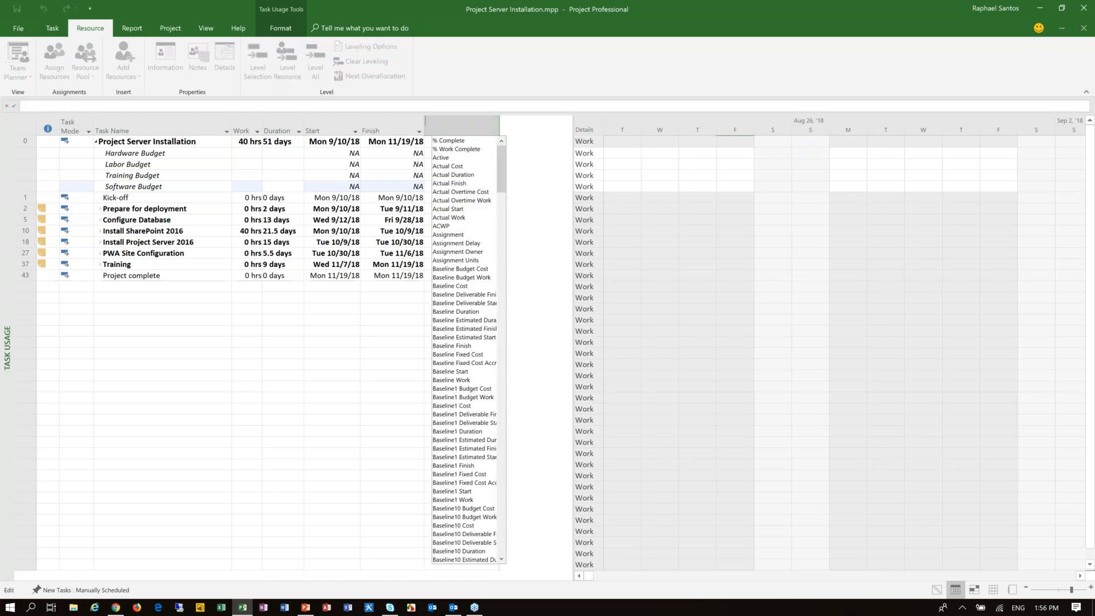
text(bu)
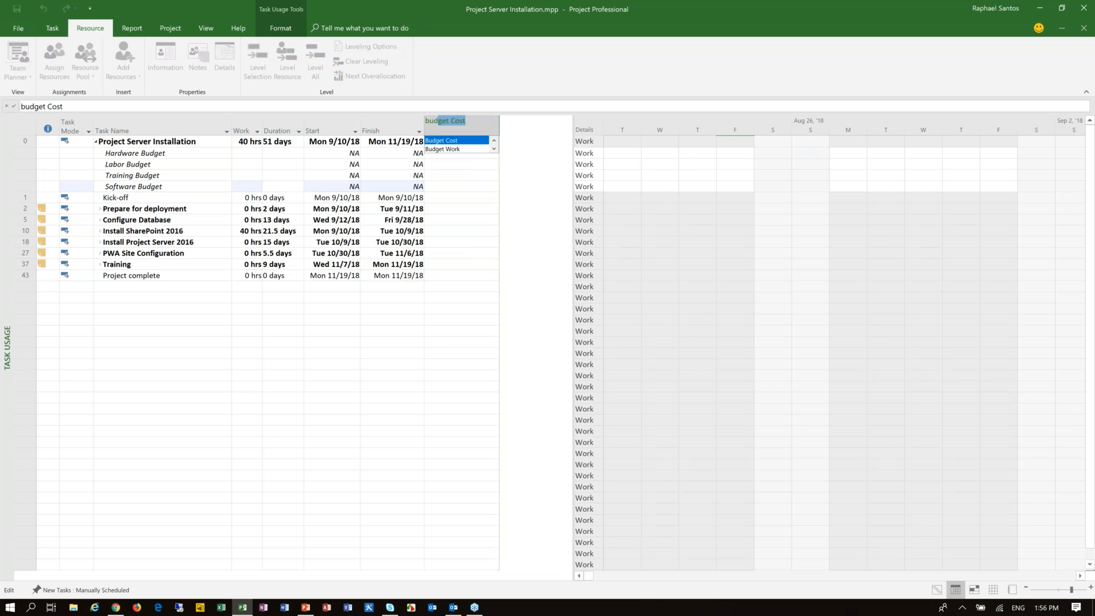
text(dge)
key(Return)
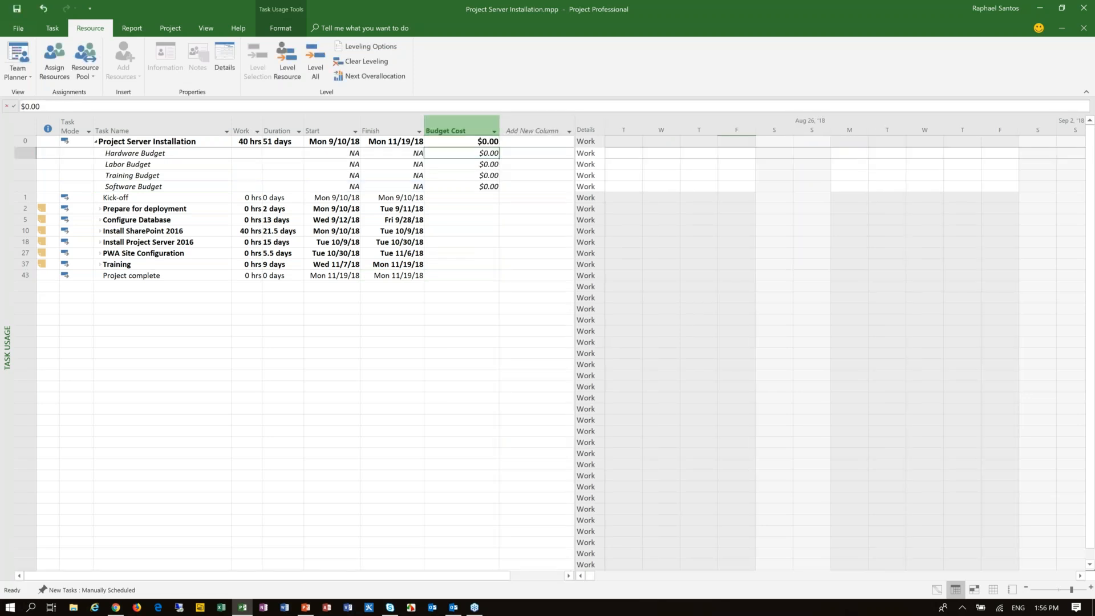
Step: Set the Budget Cost to $15,000 for Hardware Budget and $55,000 for Labor Budget
click(176, 155)
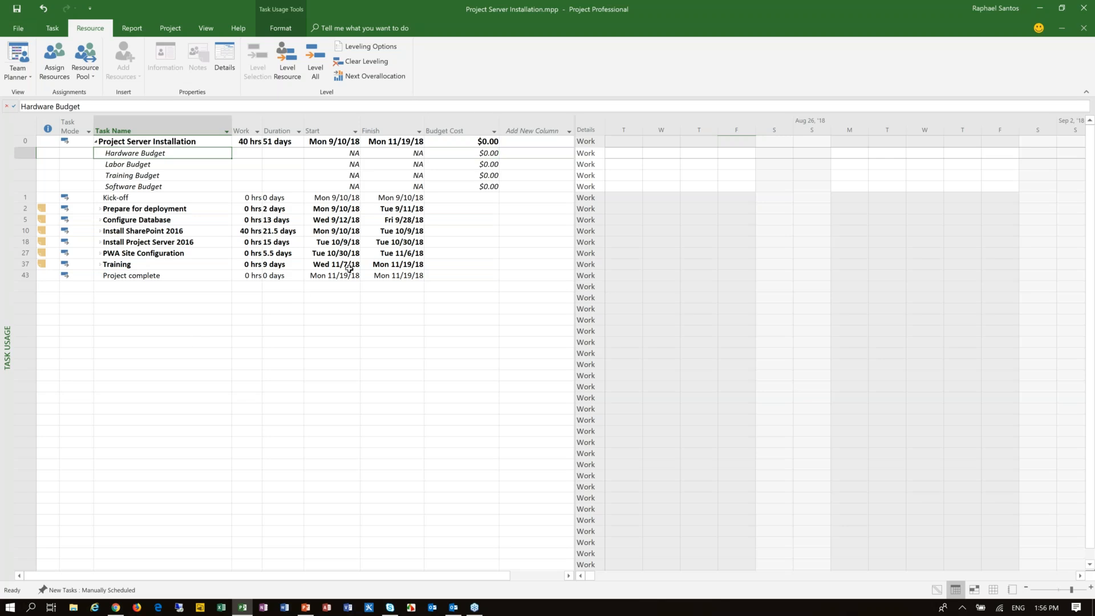
click(460, 153)
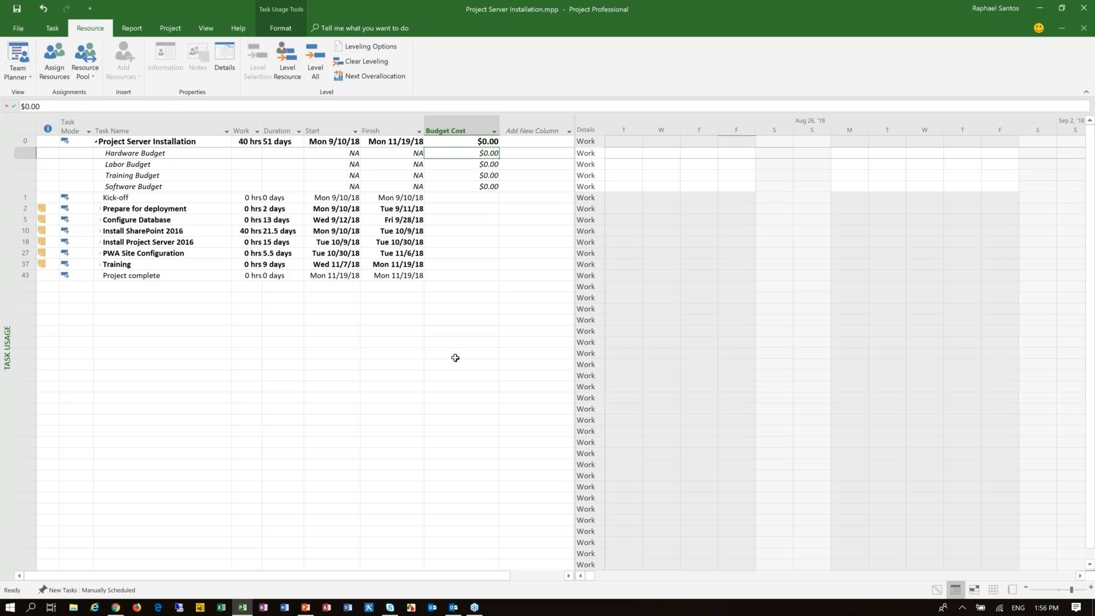
text(15000)
key(Return)
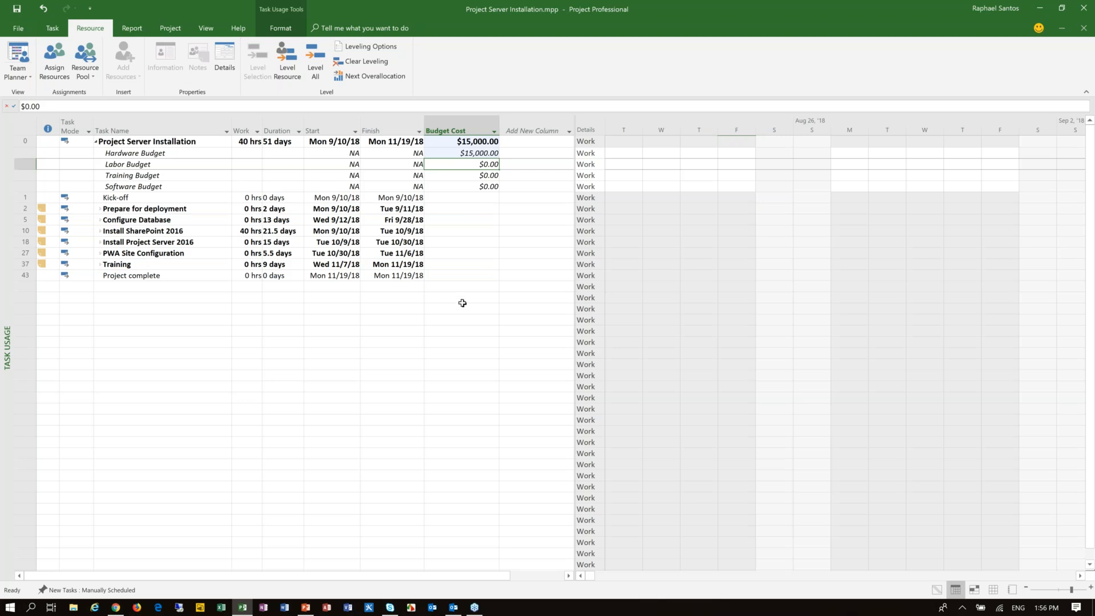
text(55000)
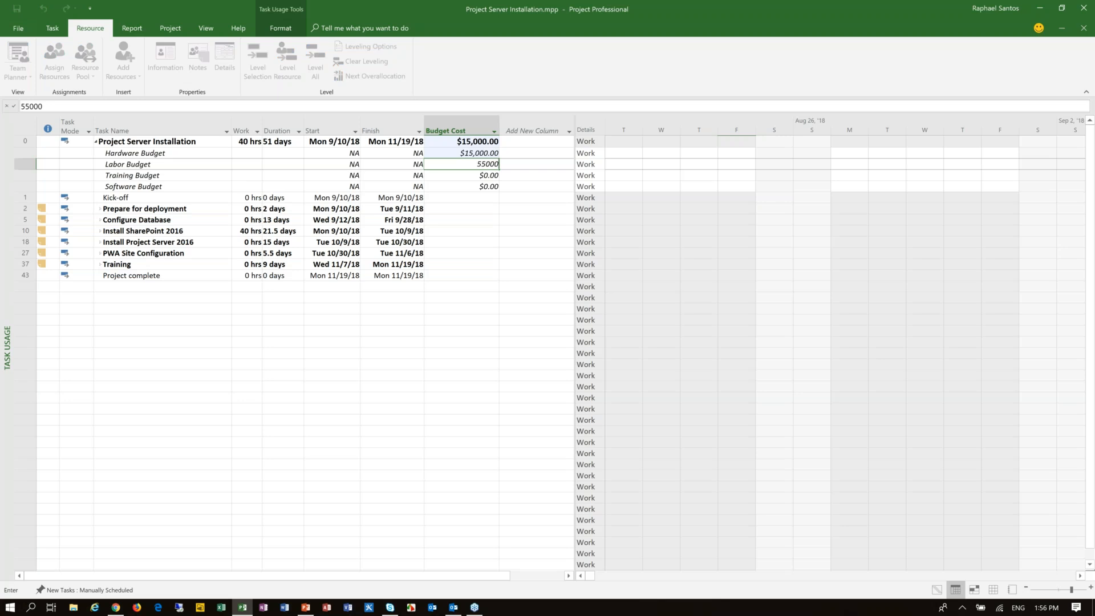
key(Return)
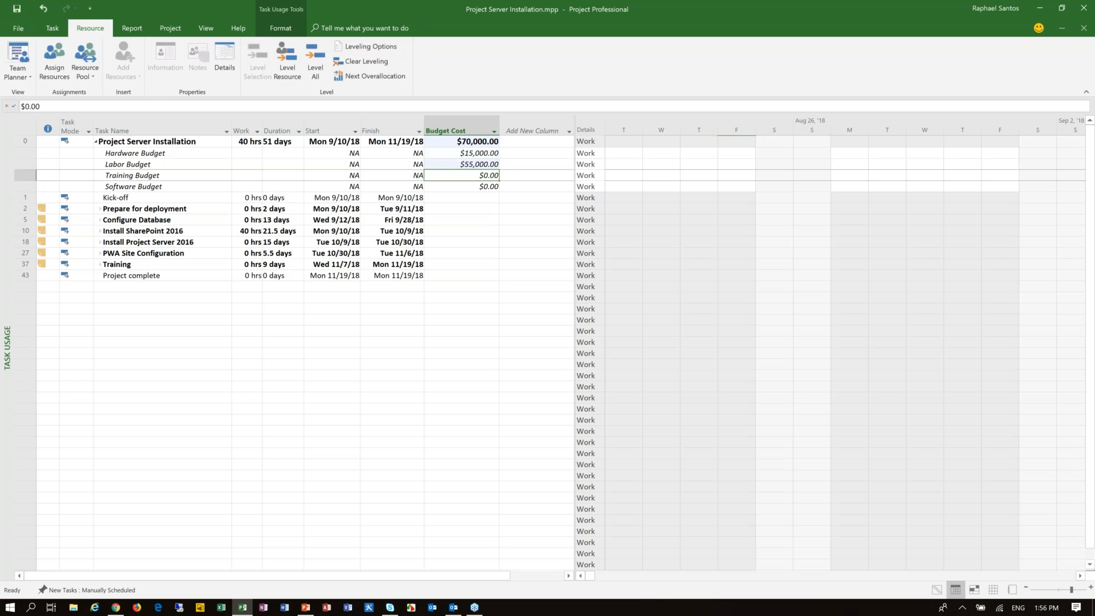
Step: Set the Budget Cost to $17,000 for Training Budget and $5,000 for Software Budget
text(17000)
key(Return)
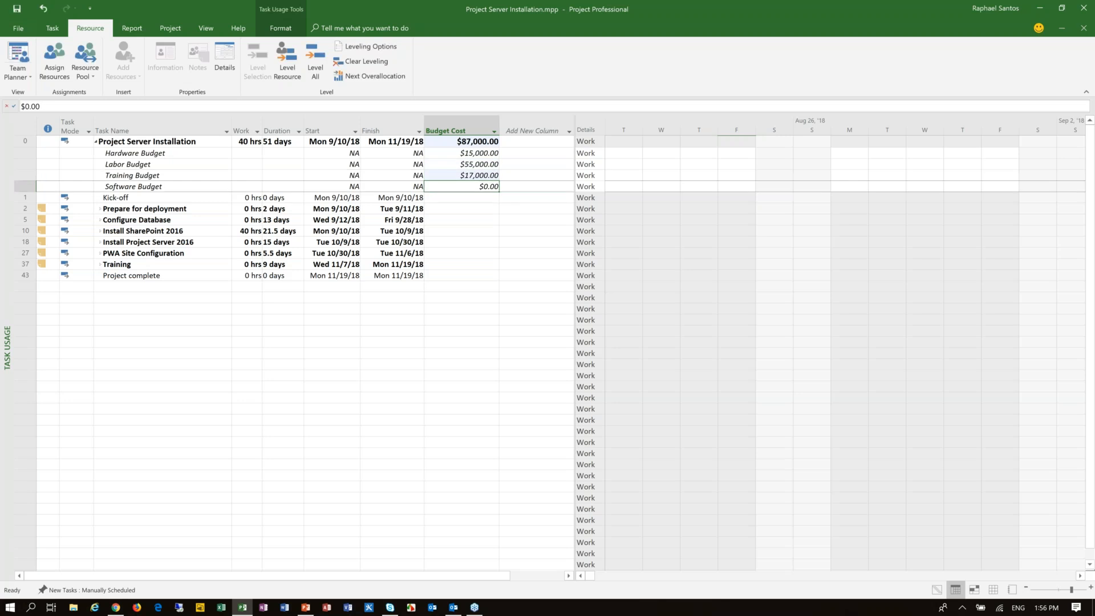
text(13000)
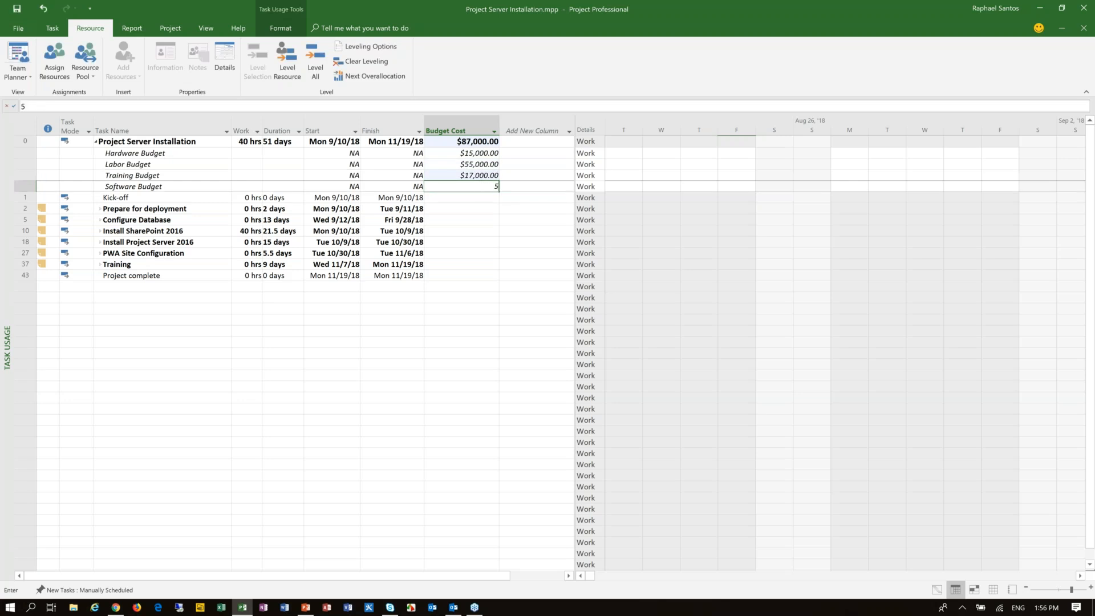
key(Return)
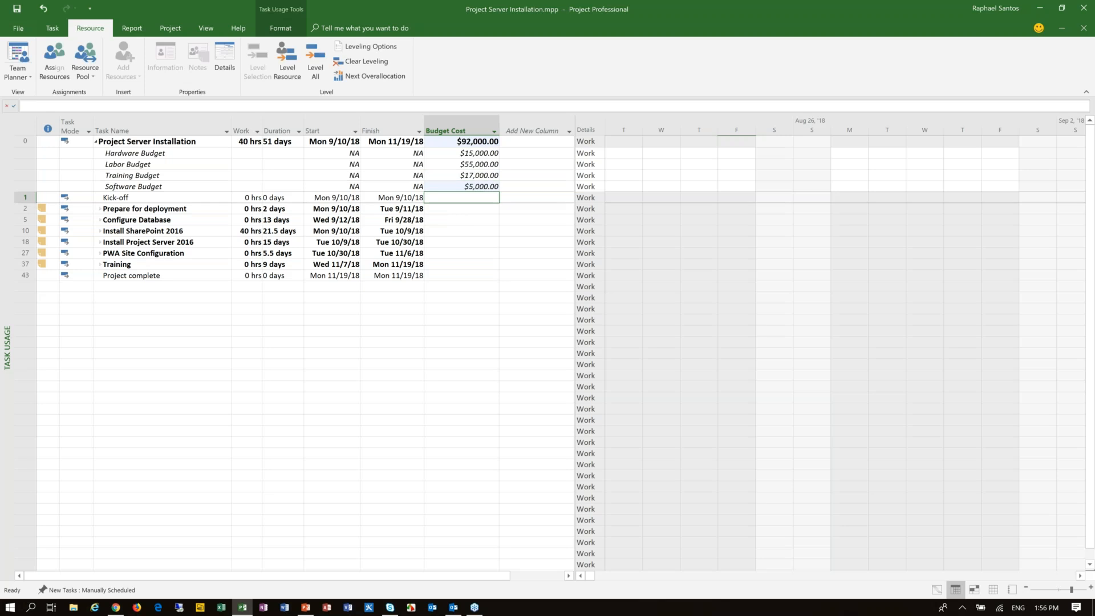
Step: Add the Budget Cost field to the timephased details grid through its detail styles
click(462, 163)
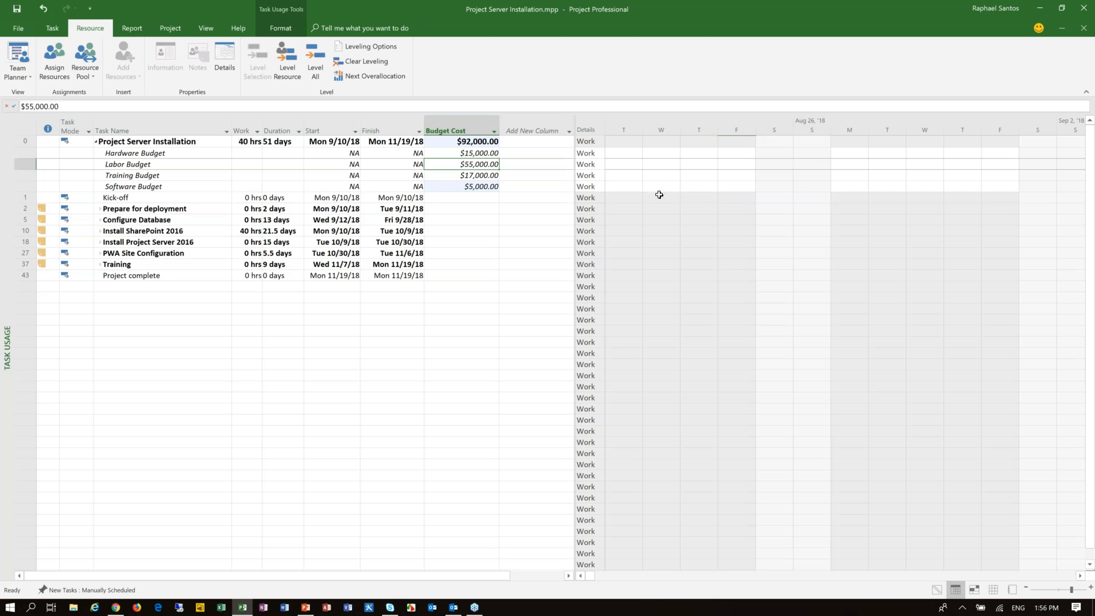
click(1079, 576)
click(1079, 577)
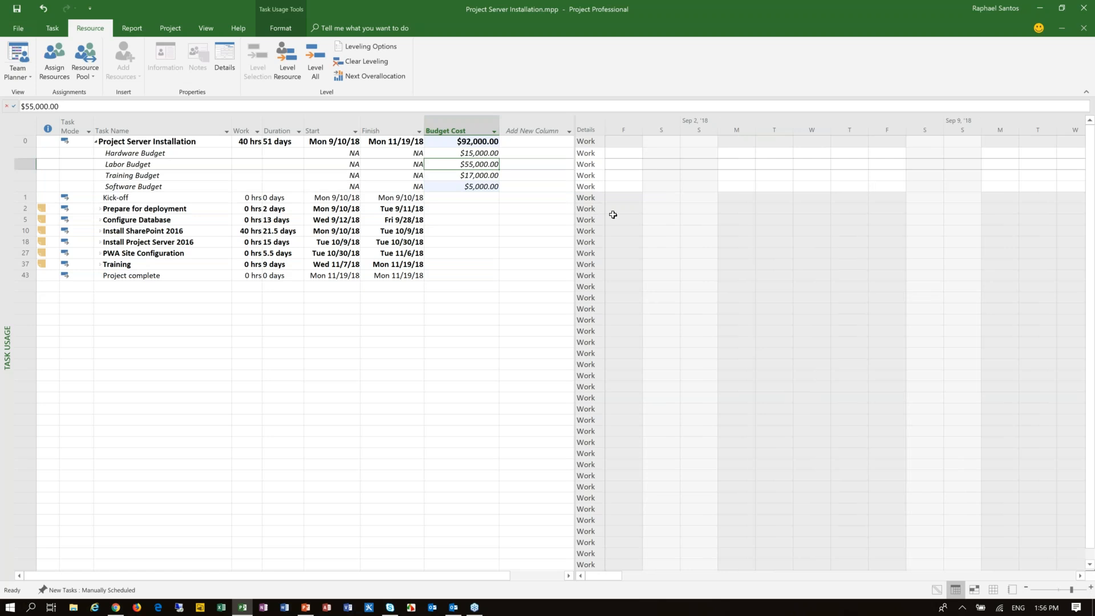
right_click(587, 177)
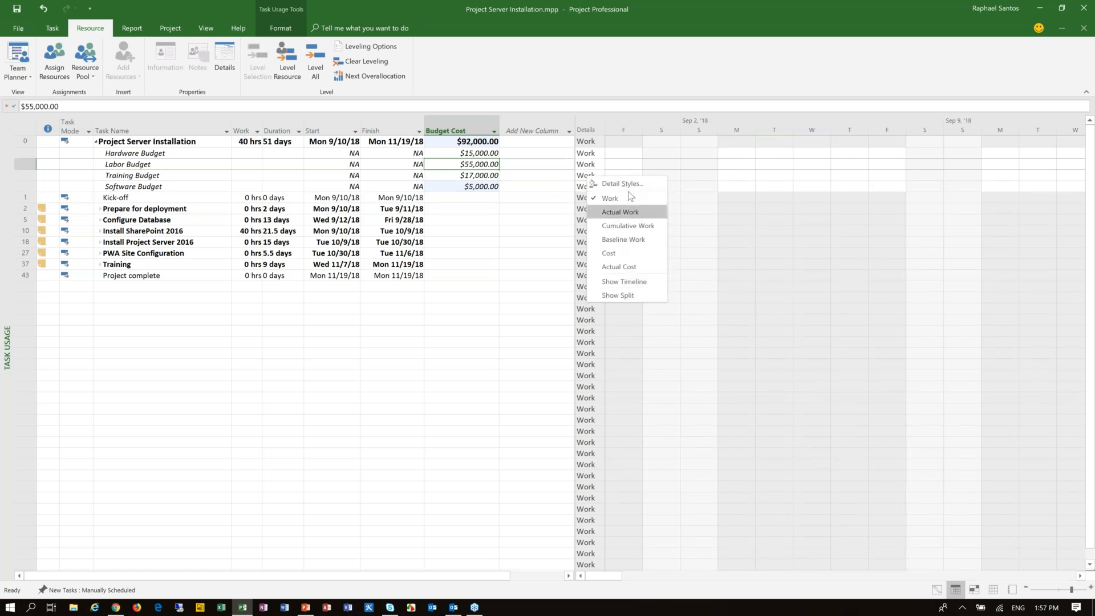
click(622, 184)
click(427, 271)
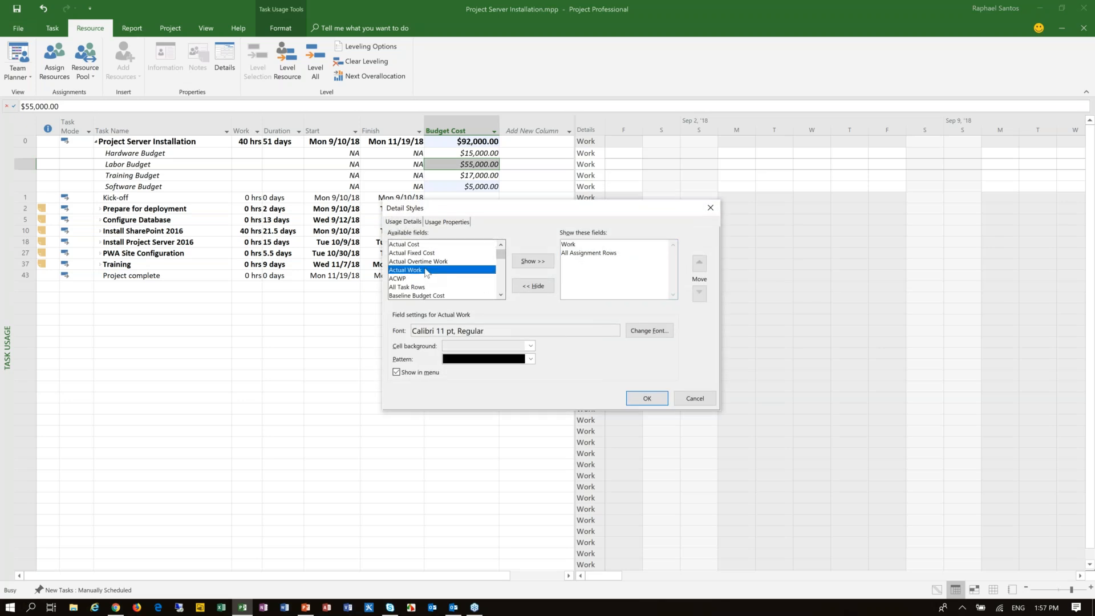
text(bu)
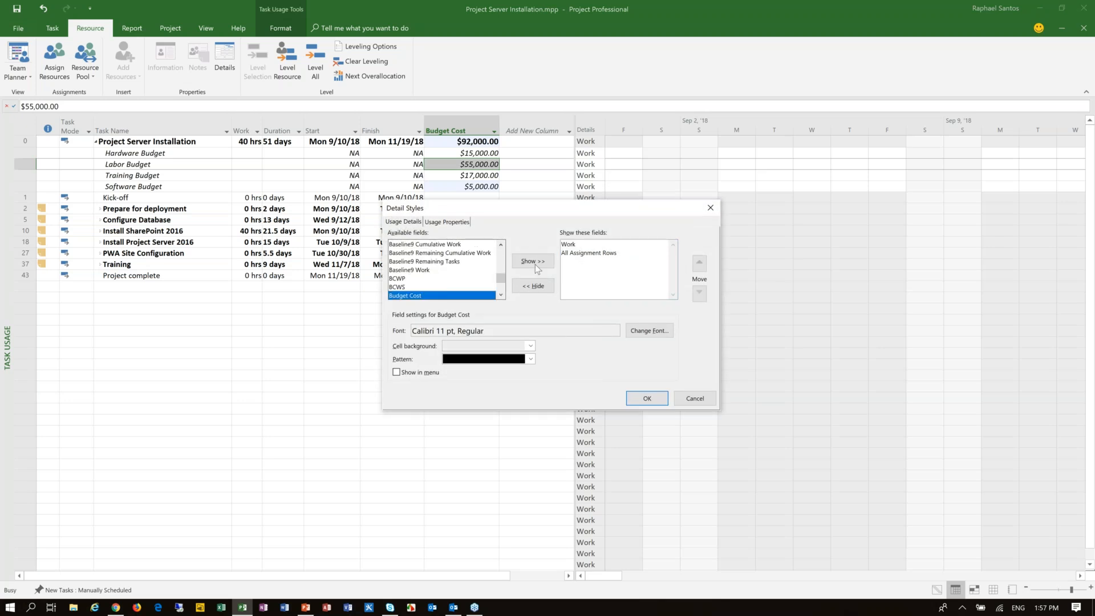
click(535, 262)
click(656, 402)
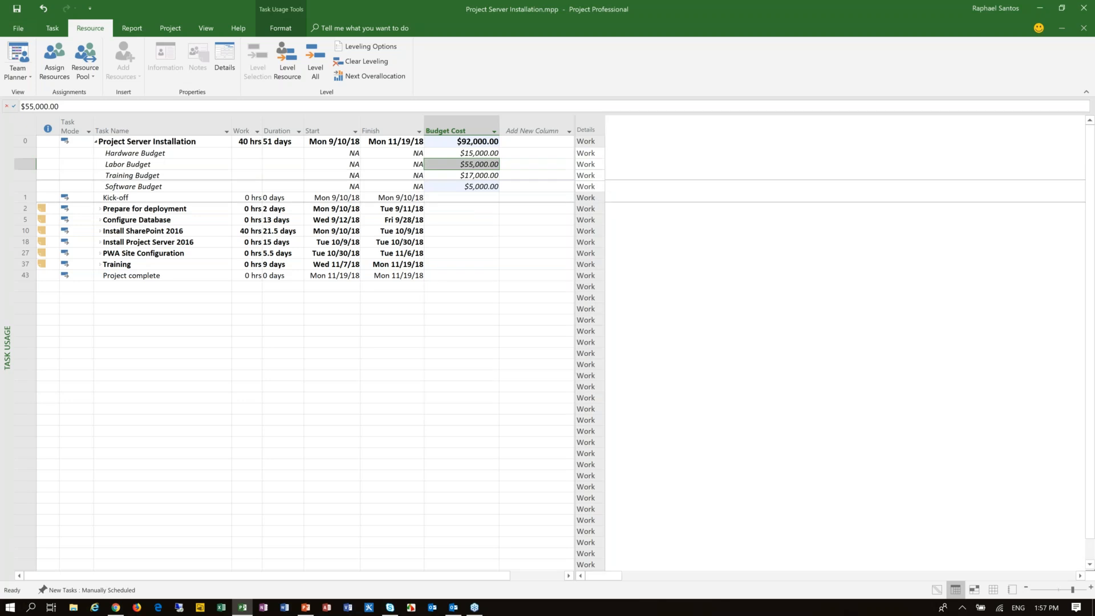
click(1082, 576)
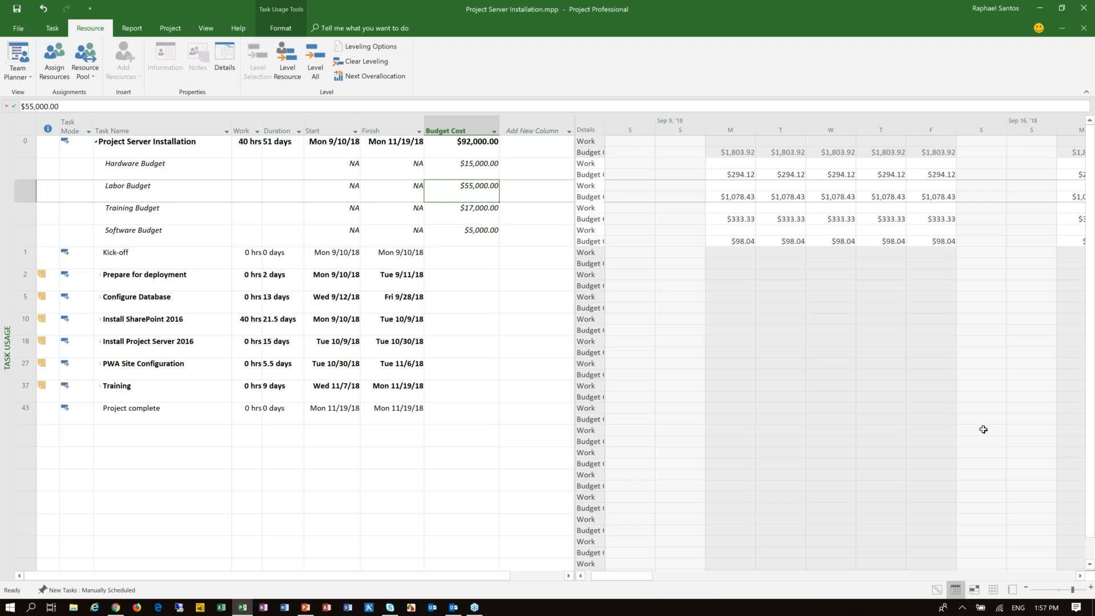
Step: Switch the project to the Gantt Chart view and expand all subtasks
click(174, 143)
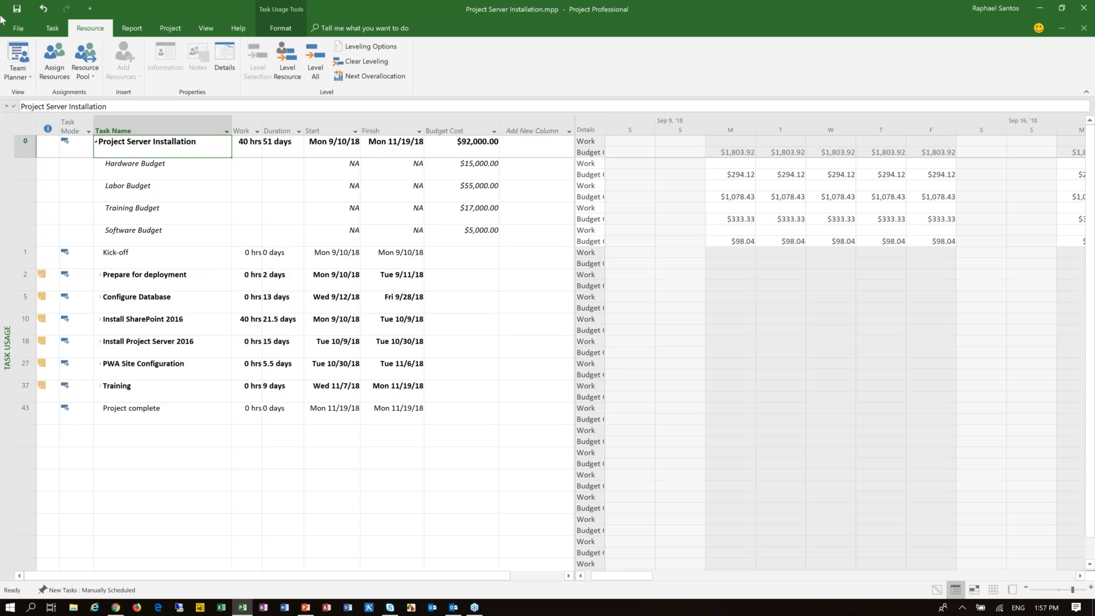
click(59, 34)
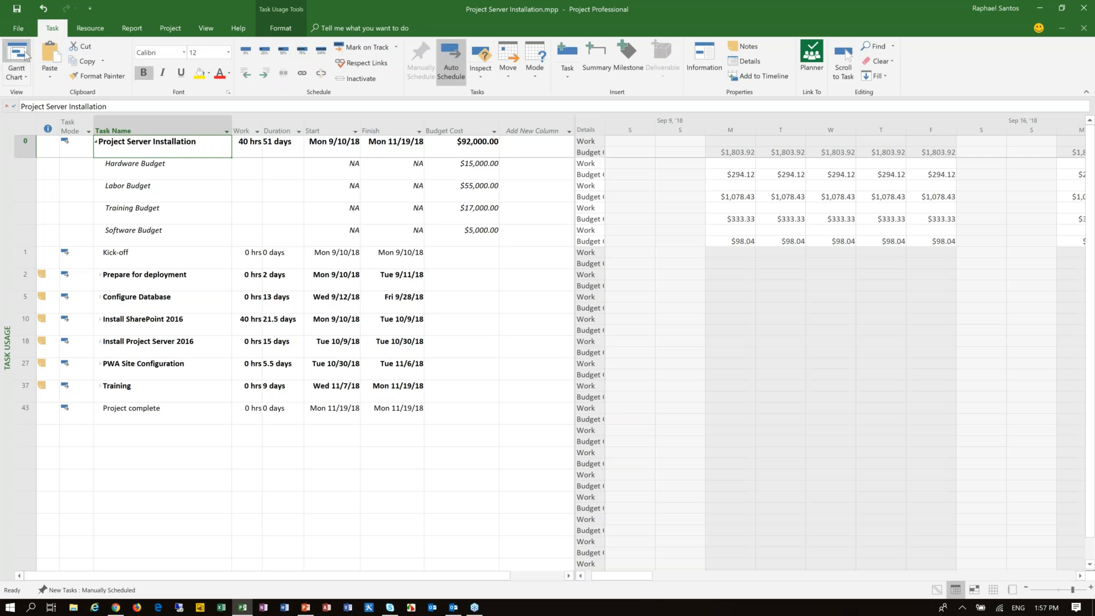
click(20, 74)
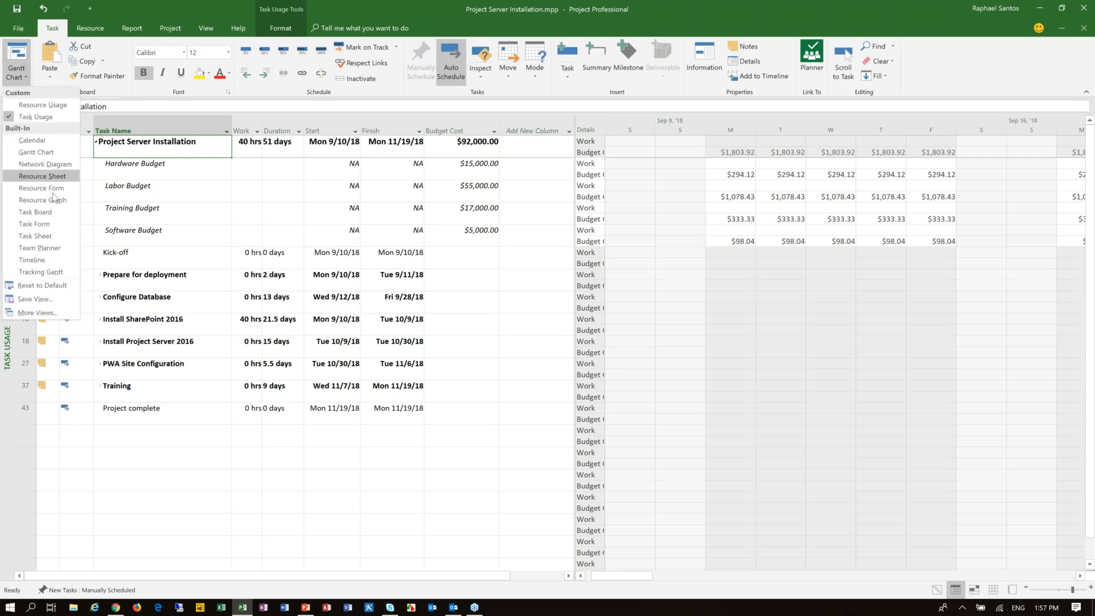
click(36, 151)
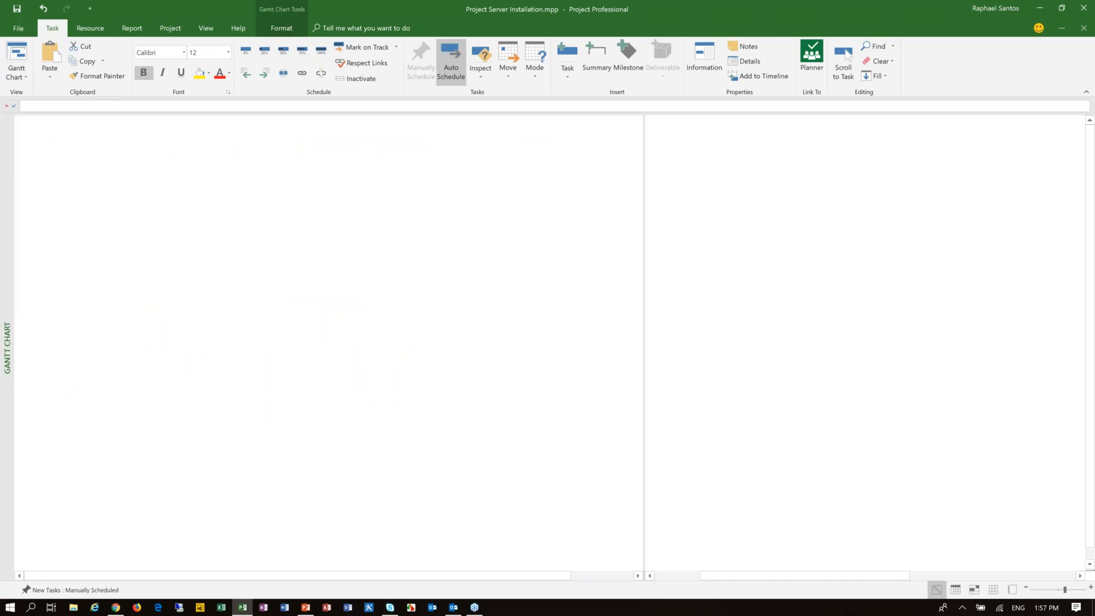
click(206, 28)
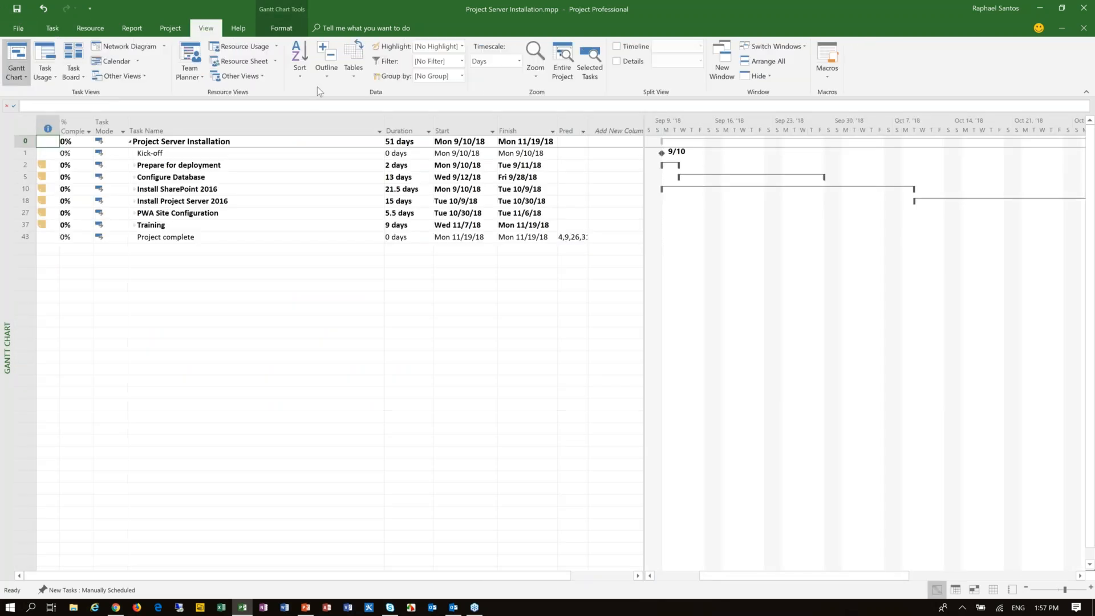
click(323, 73)
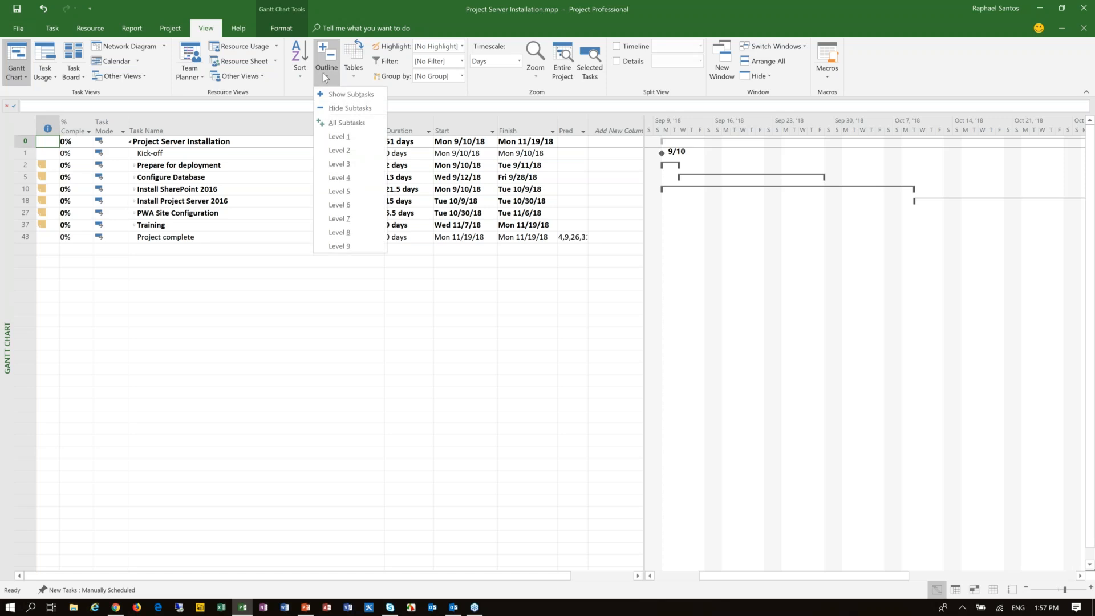
click(350, 121)
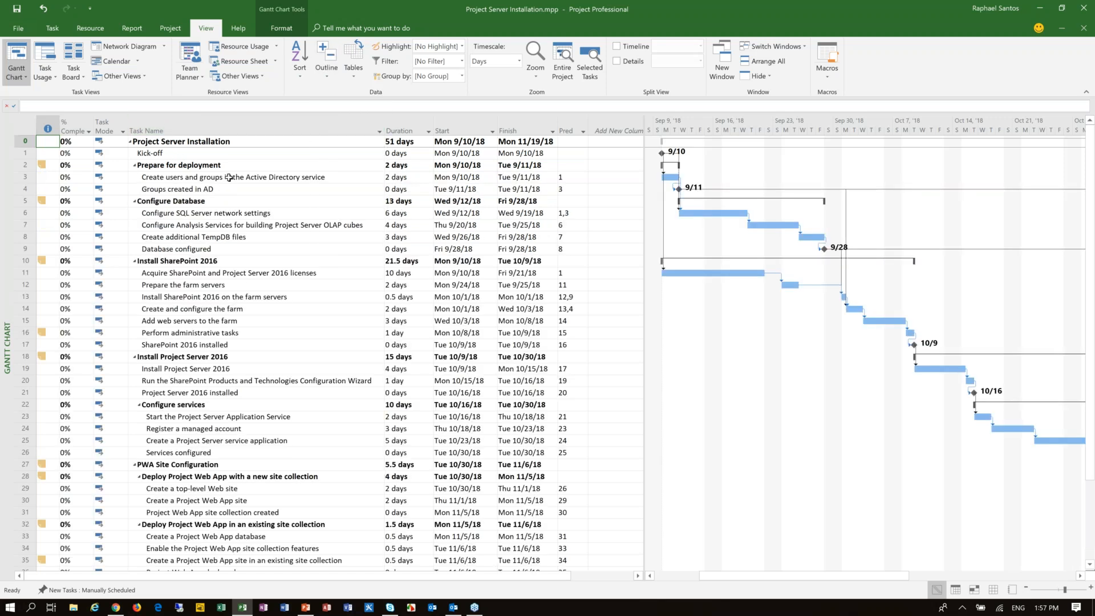
Step: Show the Task Form details and assign SharePoint Architect to the task "Create users and groups in the Active Directory service"
click(197, 177)
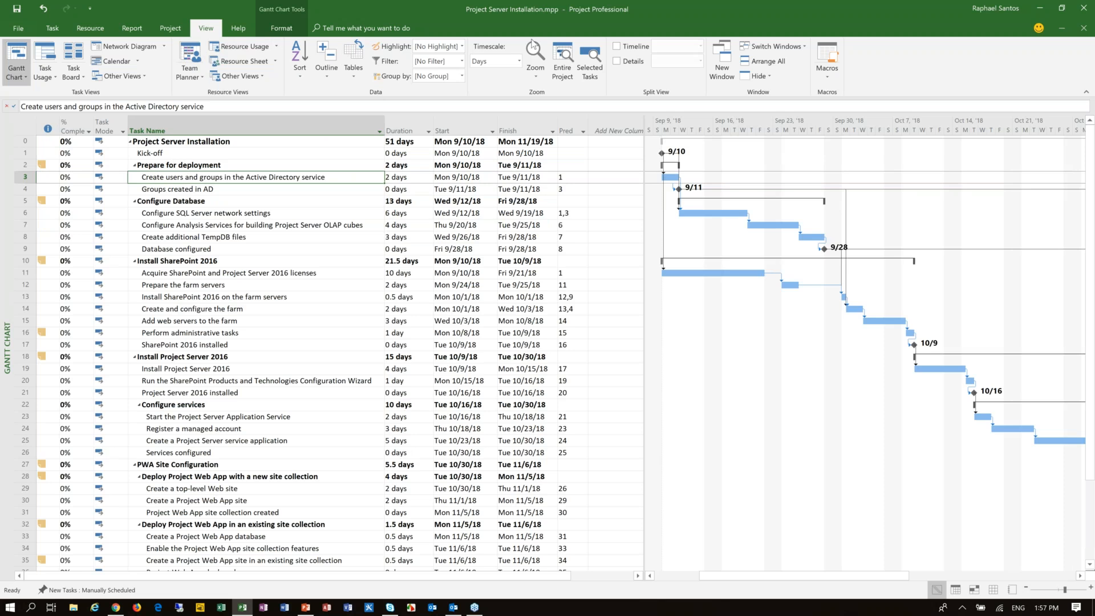
click(617, 61)
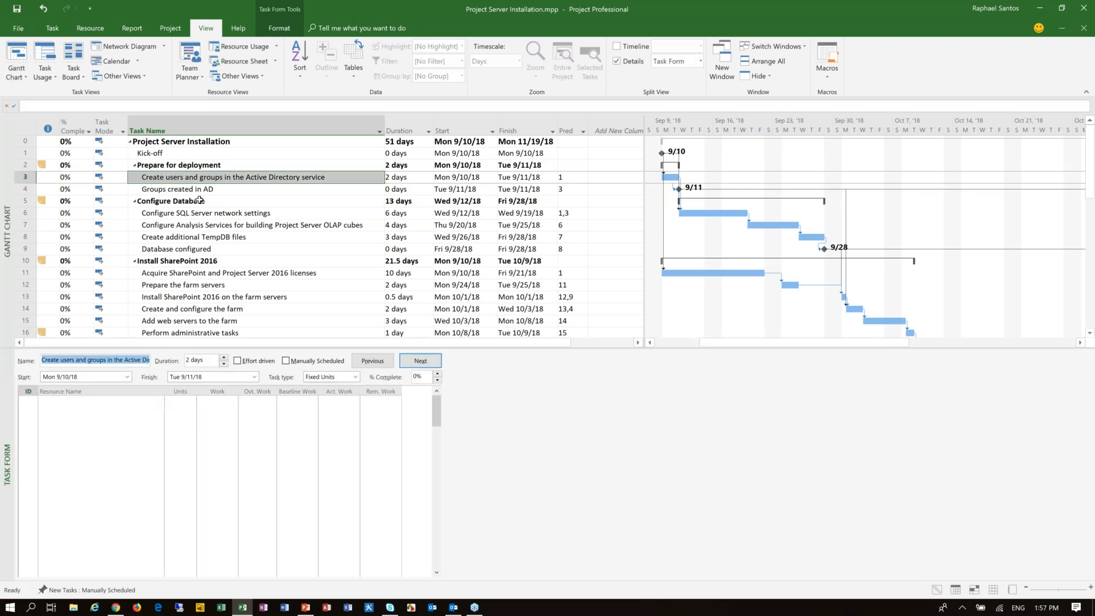
click(149, 400)
click(159, 400)
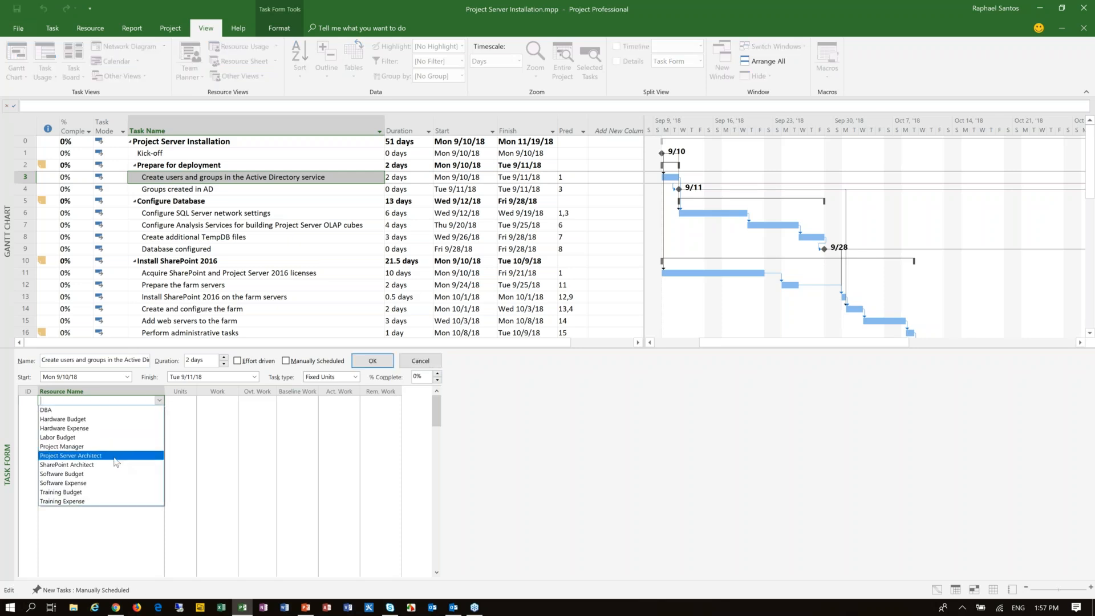
click(94, 464)
click(373, 361)
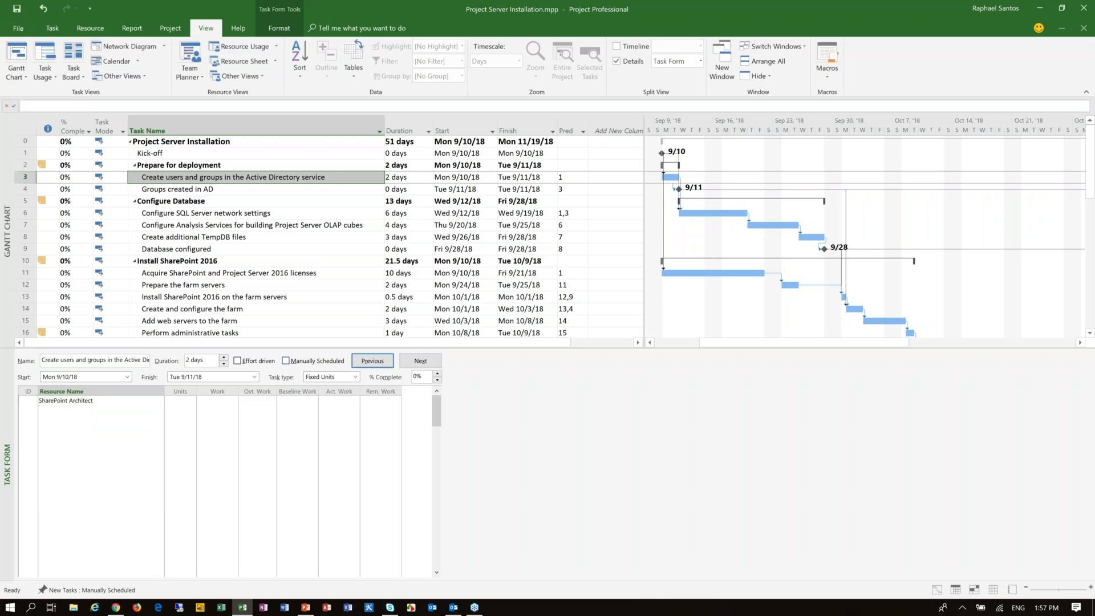
Step: Assign the DBA resource to the task "Configure SQL Server network settings"
click(258, 194)
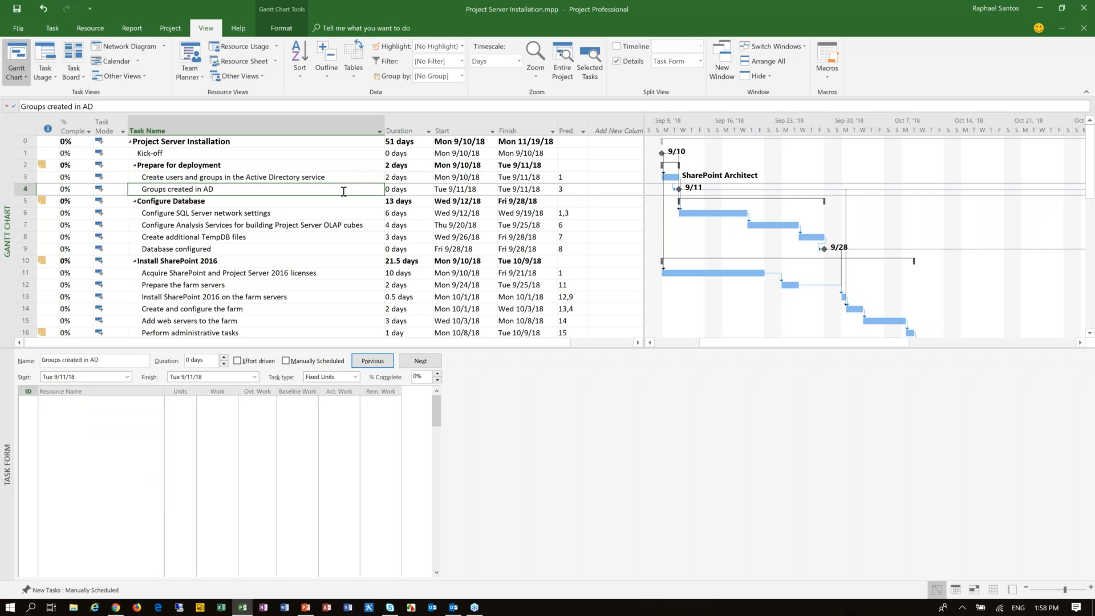
click(256, 215)
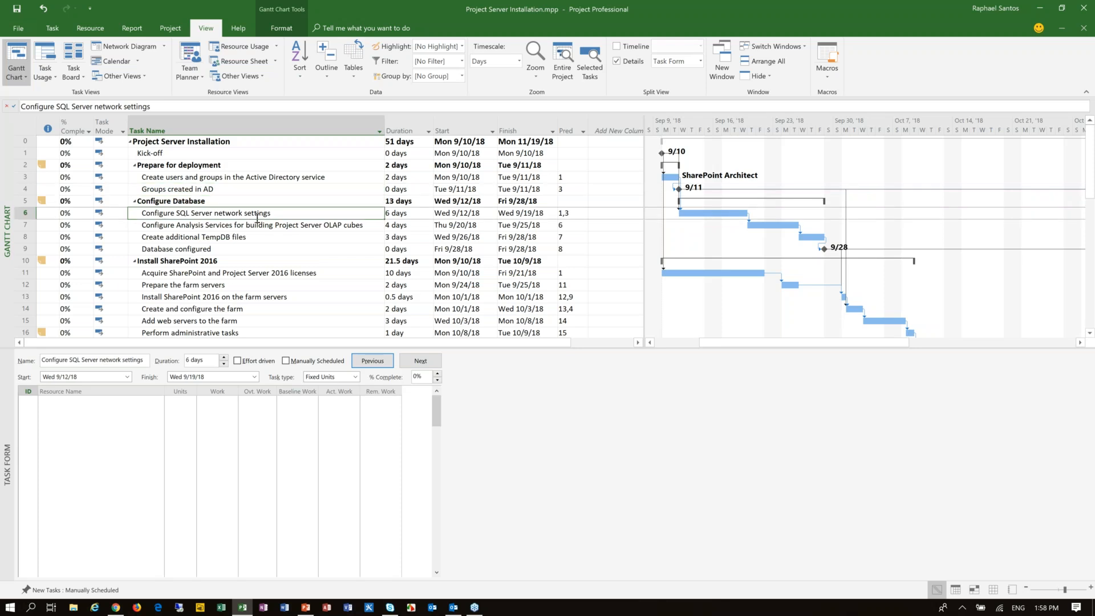
click(155, 401)
click(159, 401)
click(142, 411)
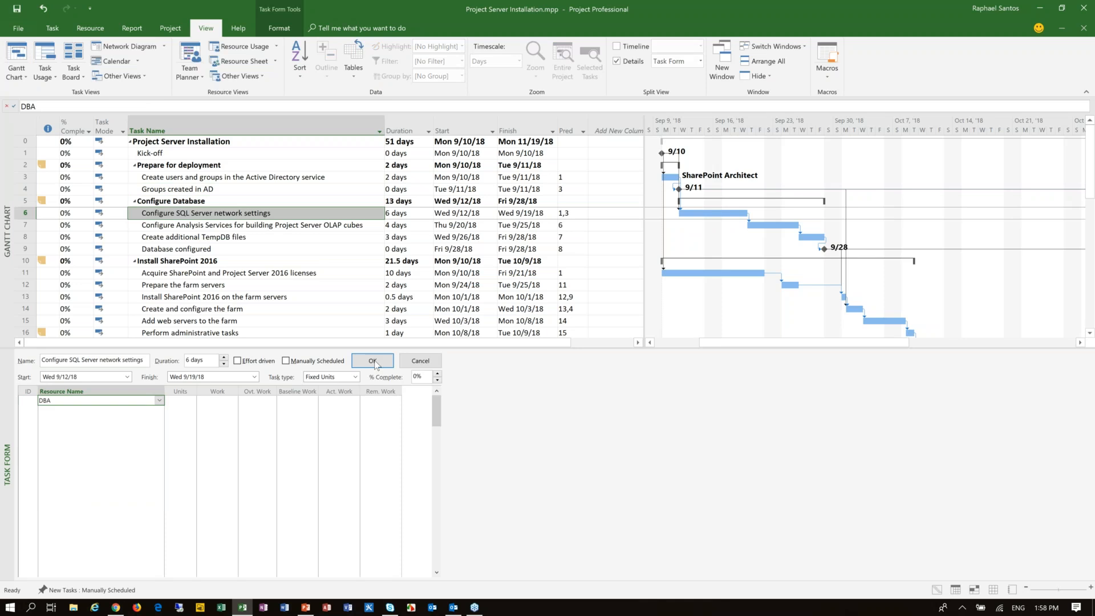
click(374, 363)
Step: Assign the DBA resource to the task "Configure Analysis Services for building Project Server OLAP cubes"
click(308, 226)
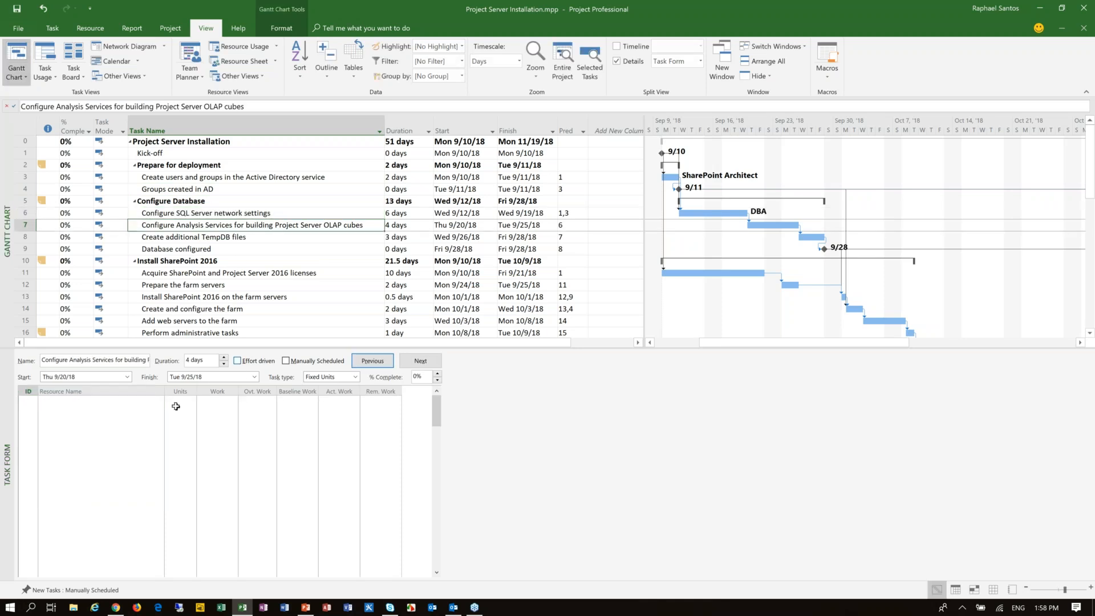
click(157, 403)
click(159, 401)
click(57, 410)
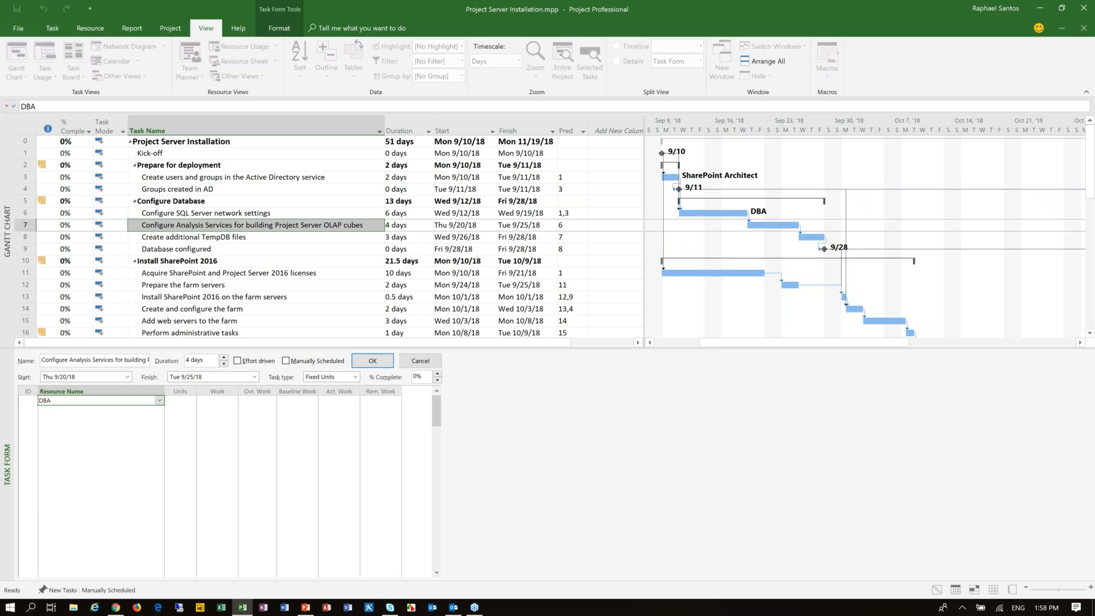
click(376, 362)
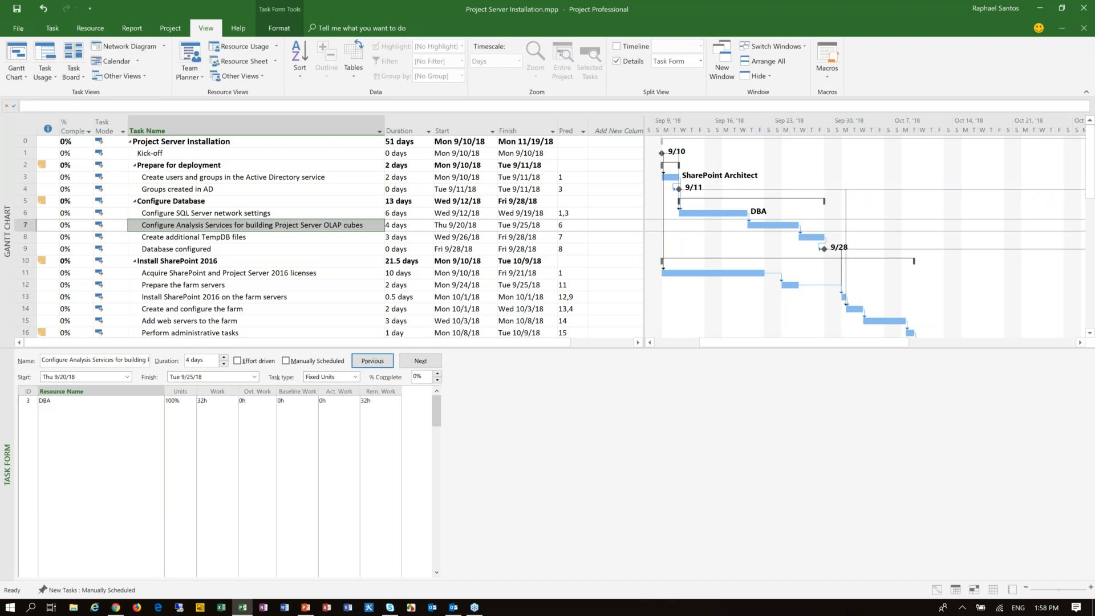
Step: Assign the DBA resource to the task "Create additional TempDB files"
click(228, 237)
click(156, 401)
click(159, 401)
click(57, 410)
click(376, 361)
Step: Assign Software Expense and SharePoint Architect to the task "Acquire SharePoint and Project Server 2016 licenses"
click(269, 274)
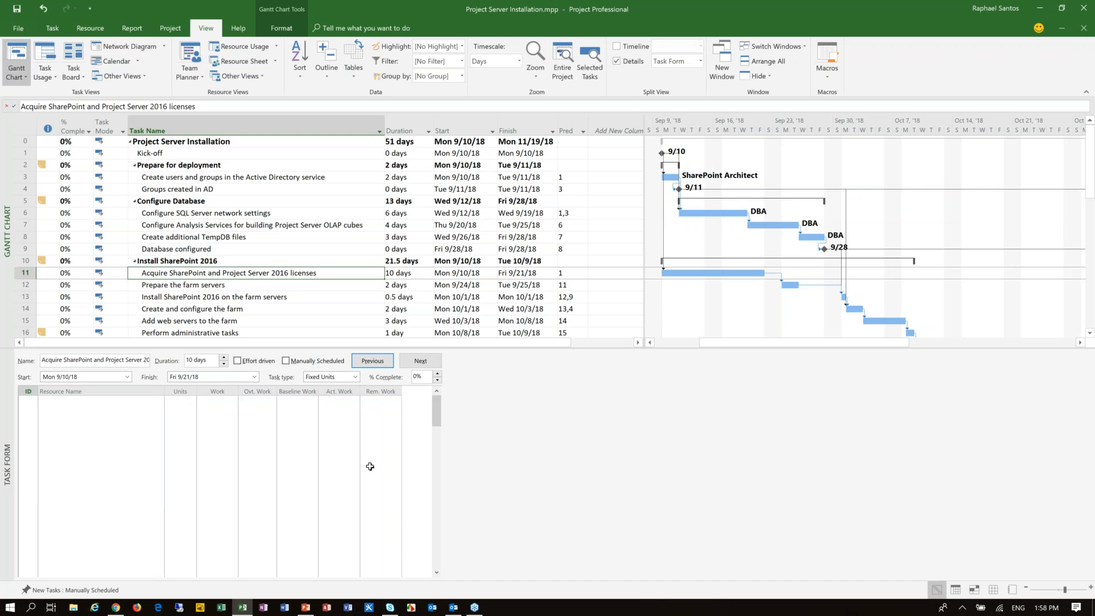
click(153, 402)
click(159, 401)
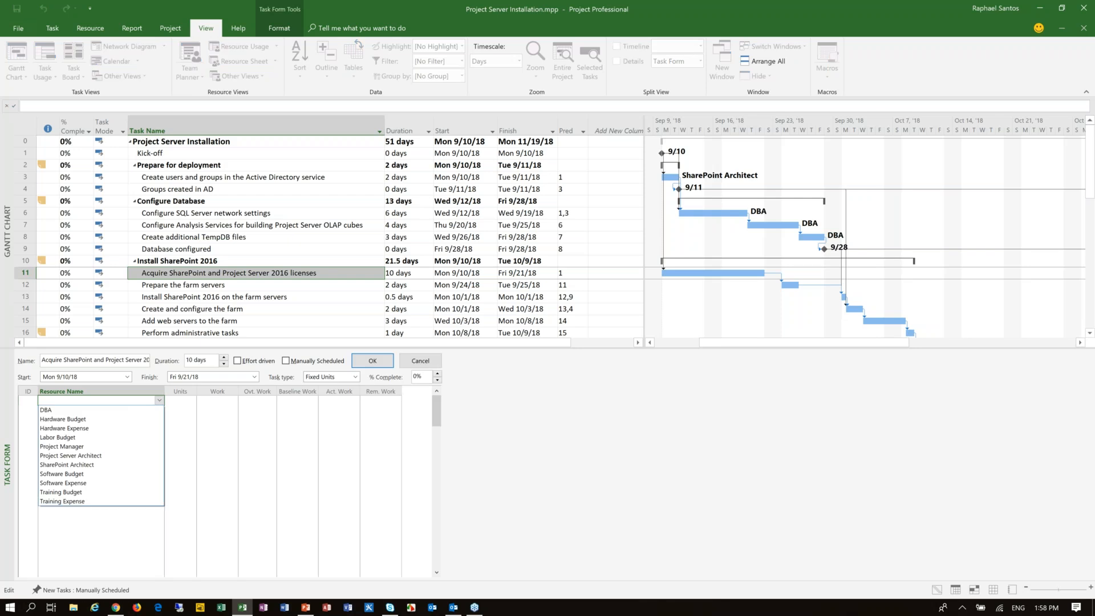
click(80, 483)
click(212, 401)
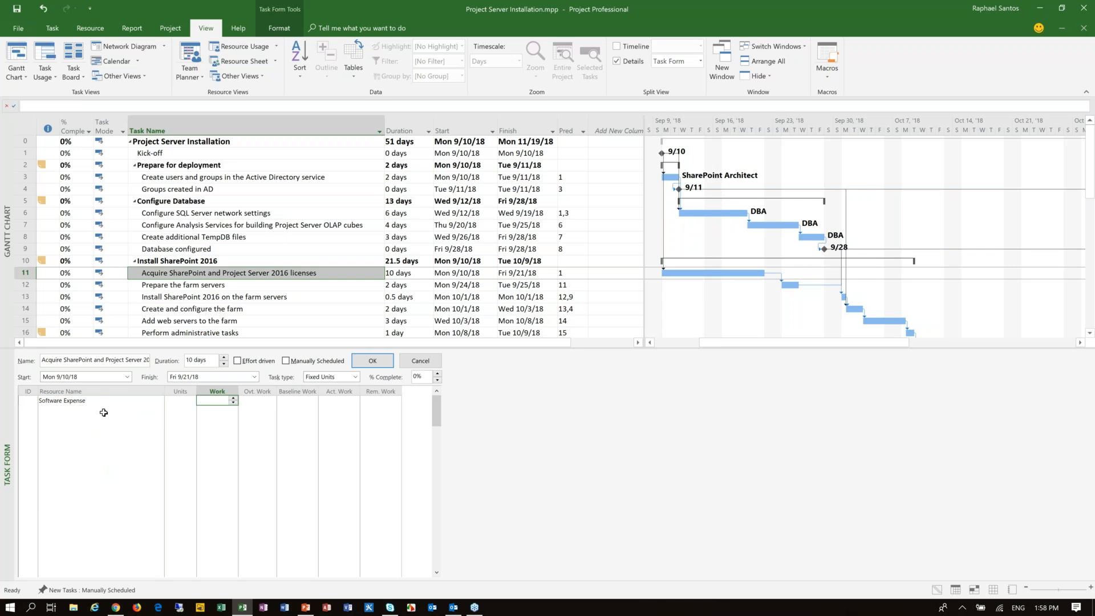
click(137, 410)
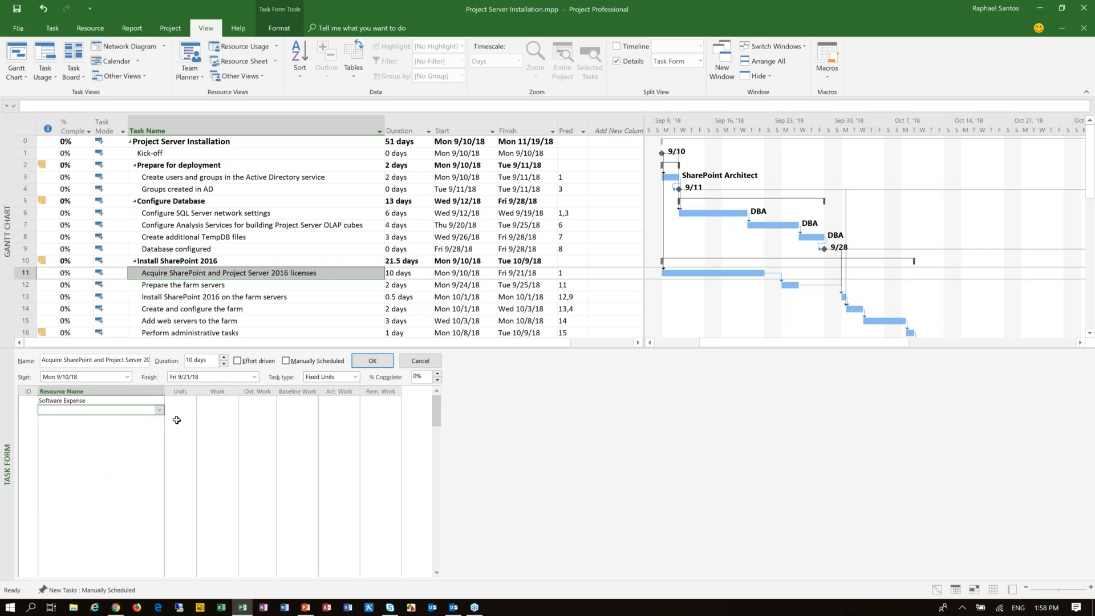
click(160, 411)
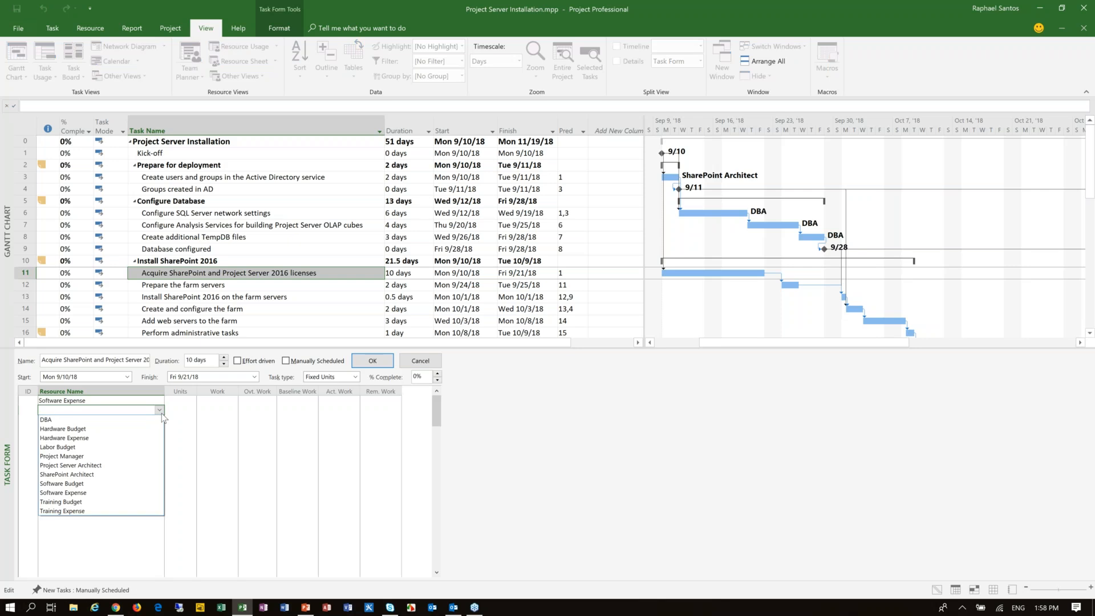
click(144, 474)
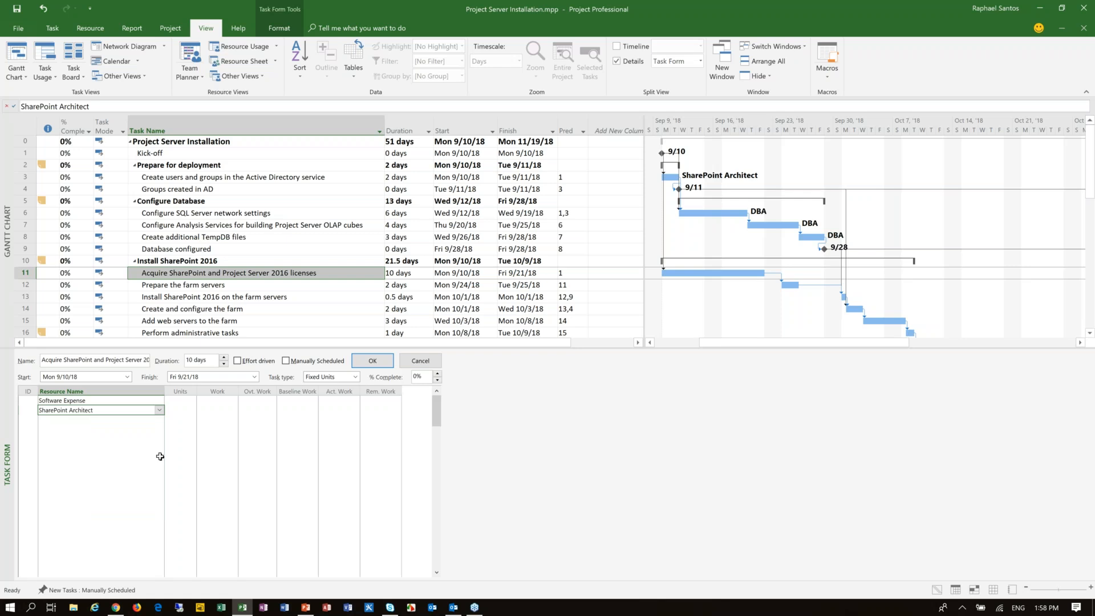
click(372, 360)
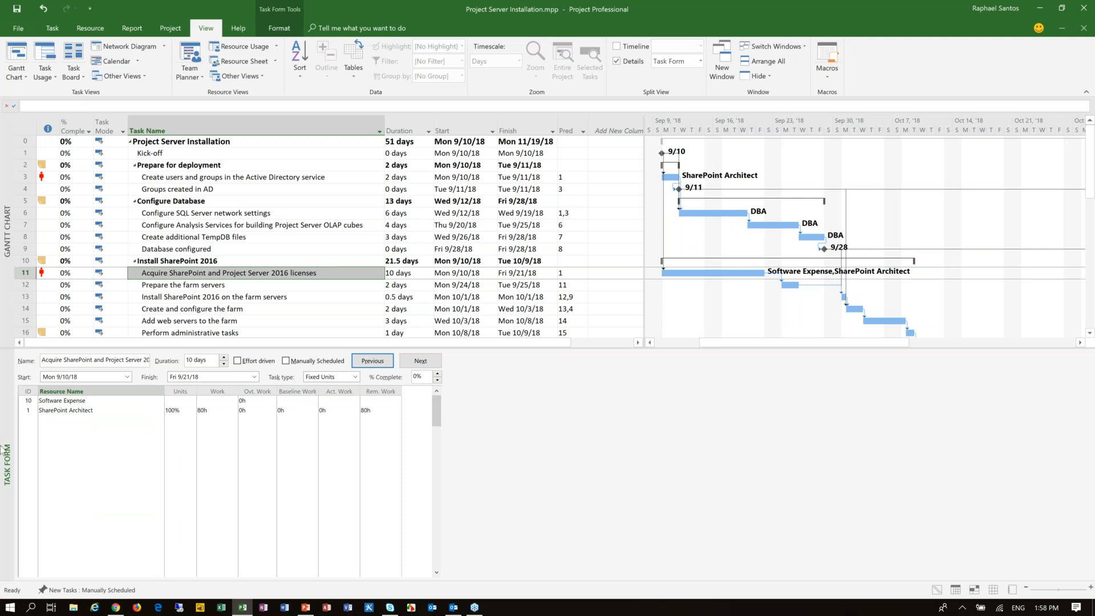
Step: Show the Cost details in the Task Form and set the Software Expense cost for the licenses task to $4,500
right_click(521, 404)
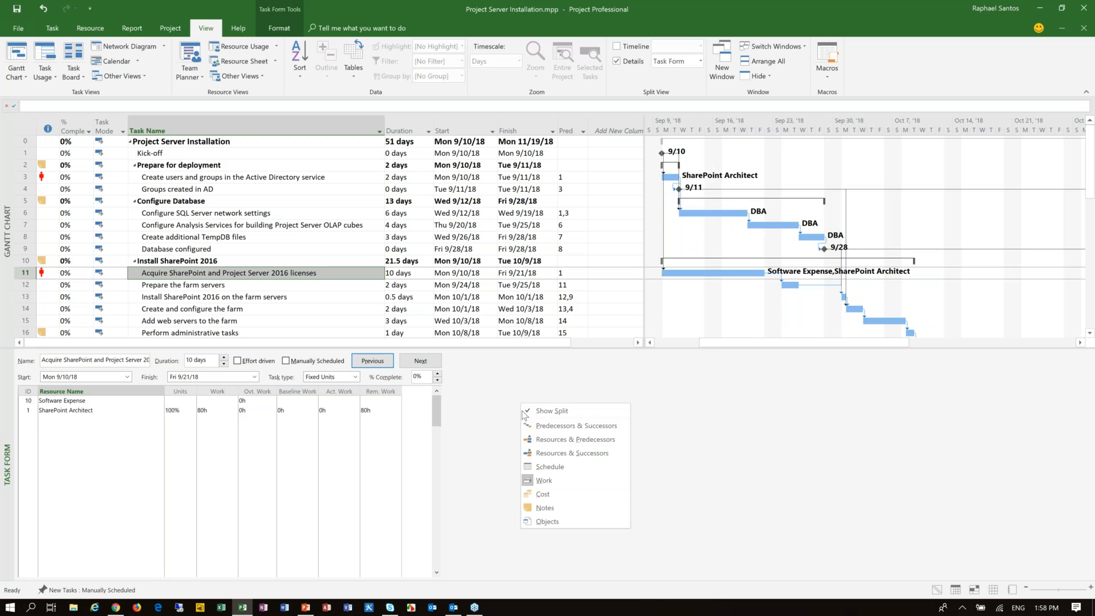
click(543, 494)
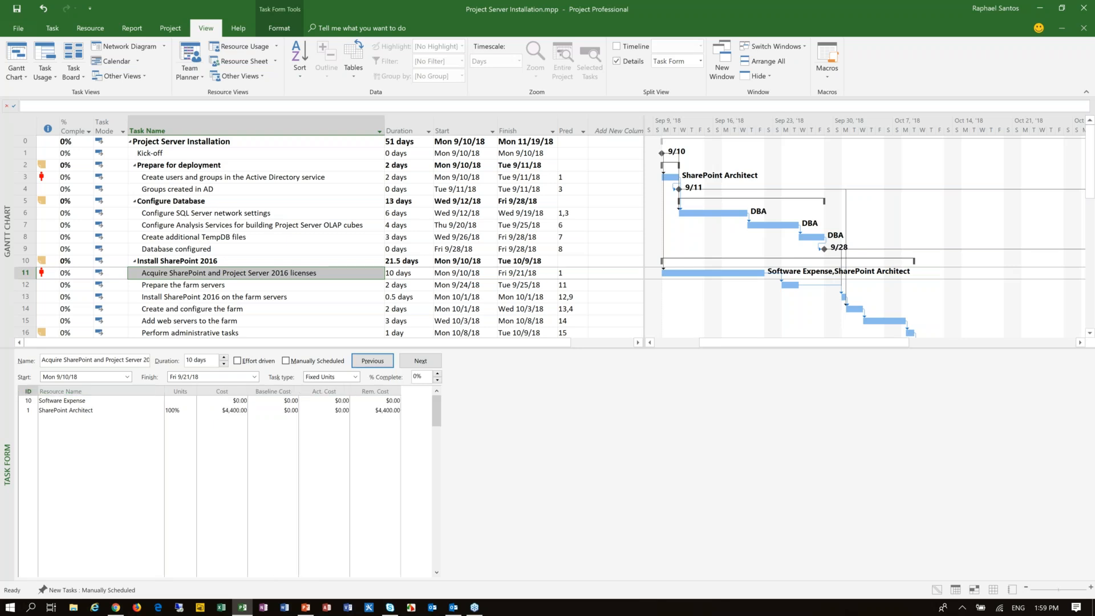
click(234, 401)
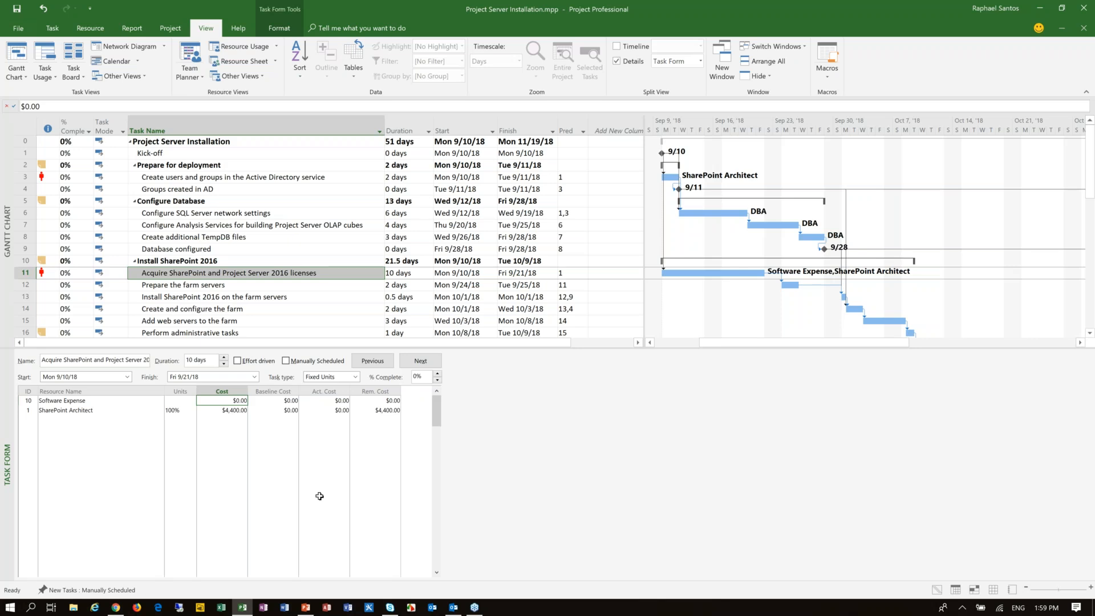
text(45)
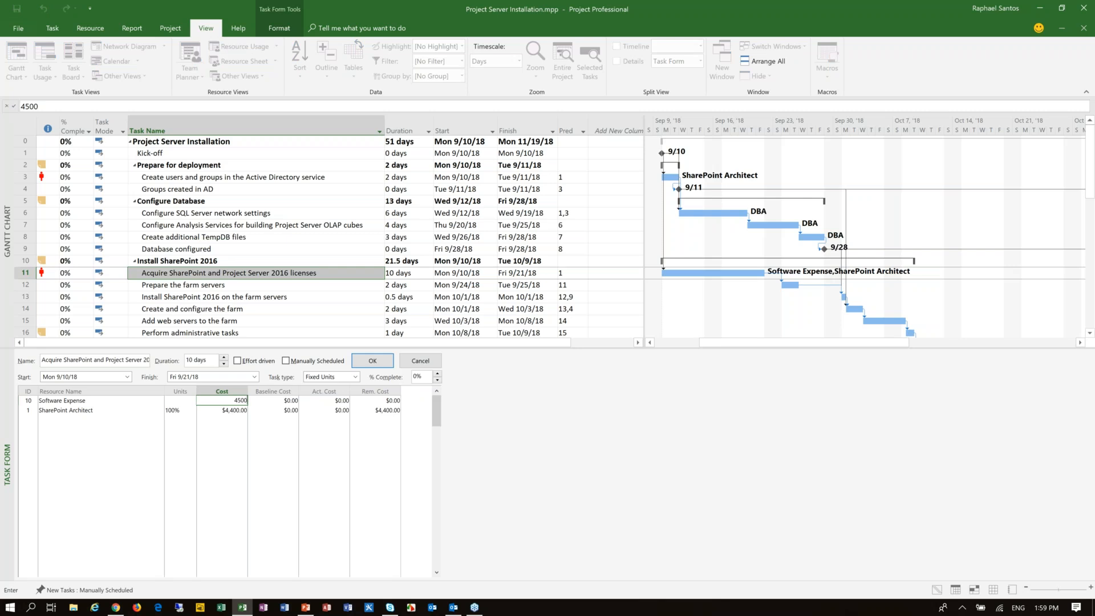
click(391, 362)
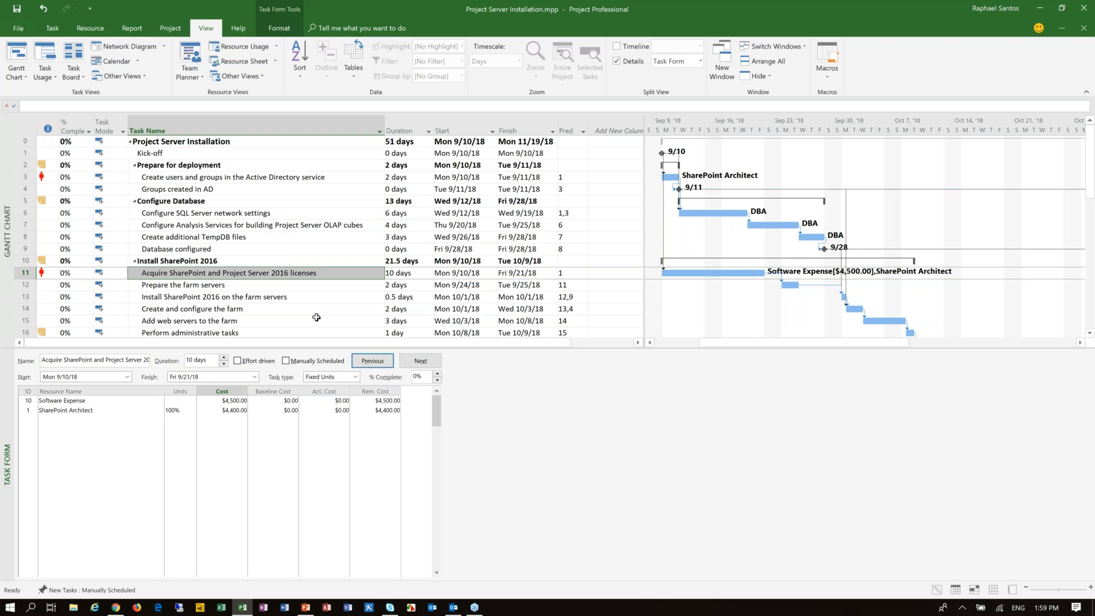
Step: Assign SharePoint Architect to the task "Prepare the farm servers"
click(200, 284)
click(154, 401)
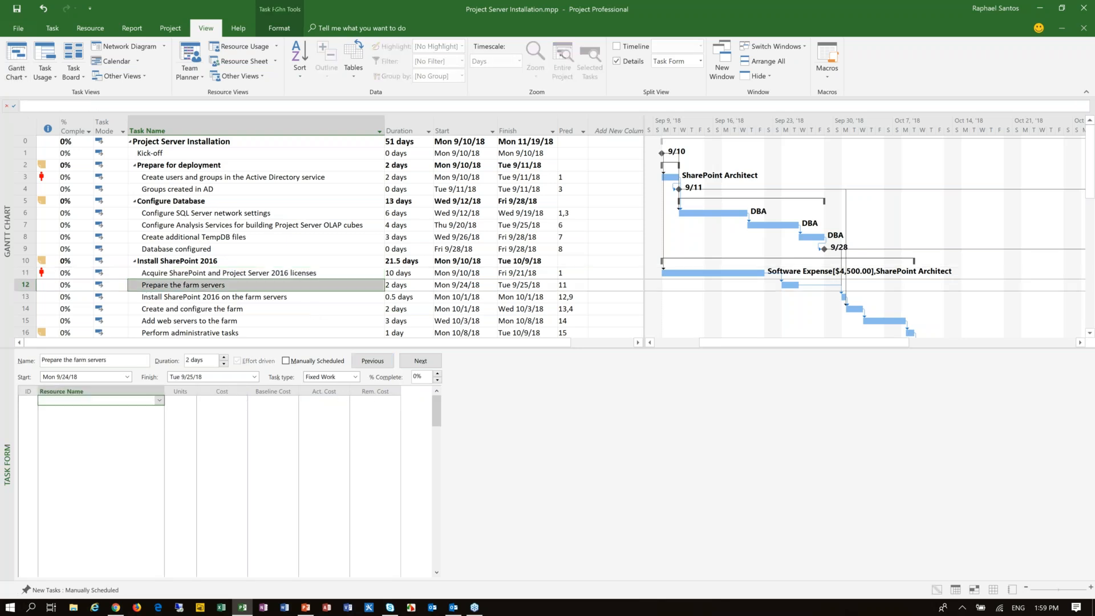
click(160, 401)
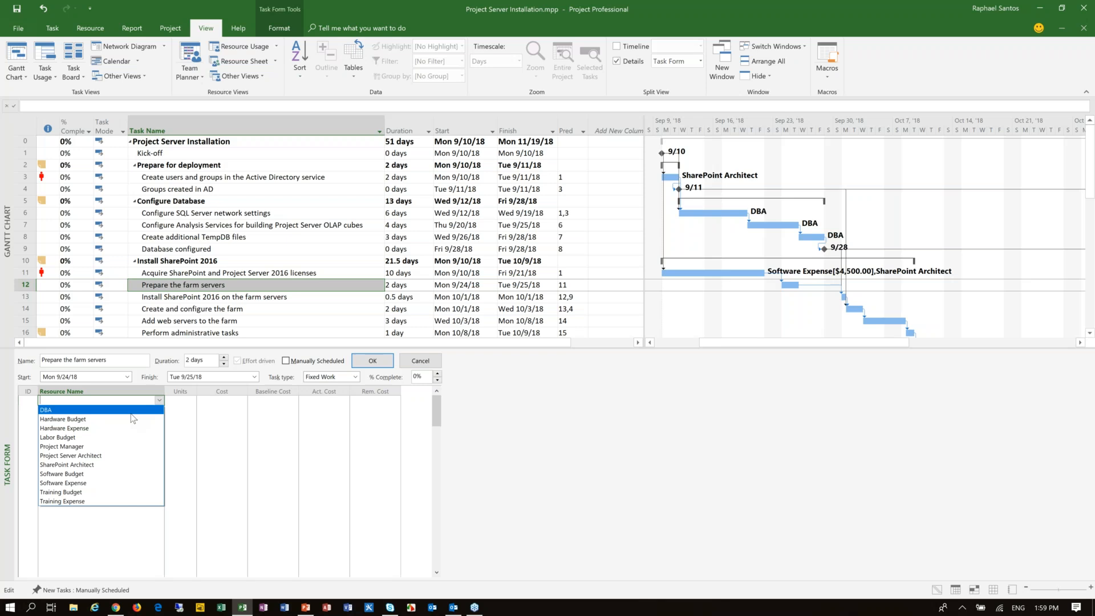
click(104, 465)
click(373, 360)
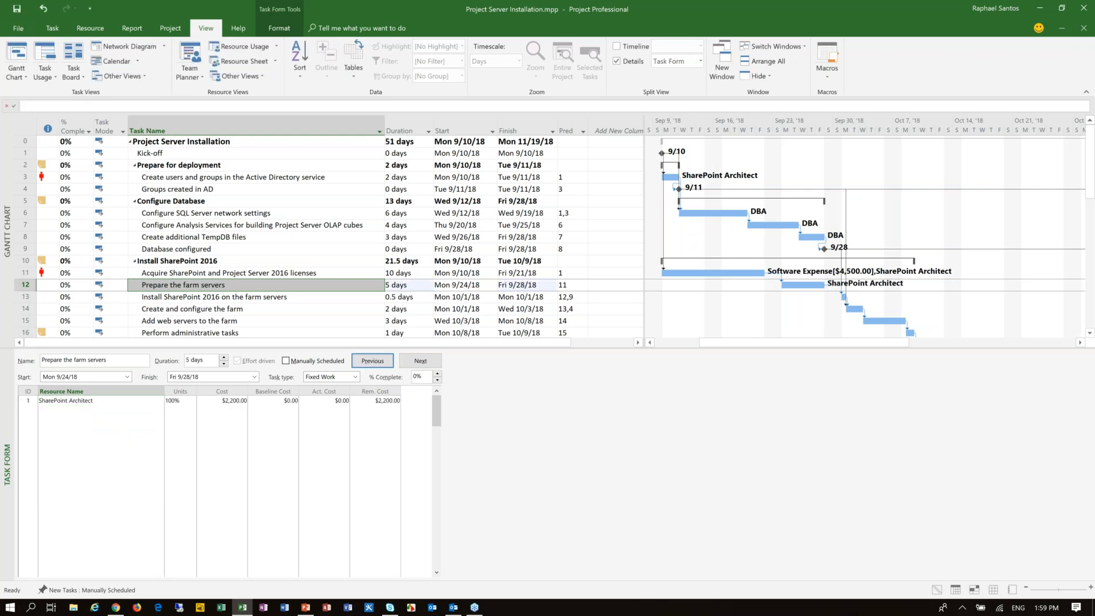
Step: Assign Project Server Architect to the task "Conduct Project Server Admin Training"
scroll(1091, 341, down, 3)
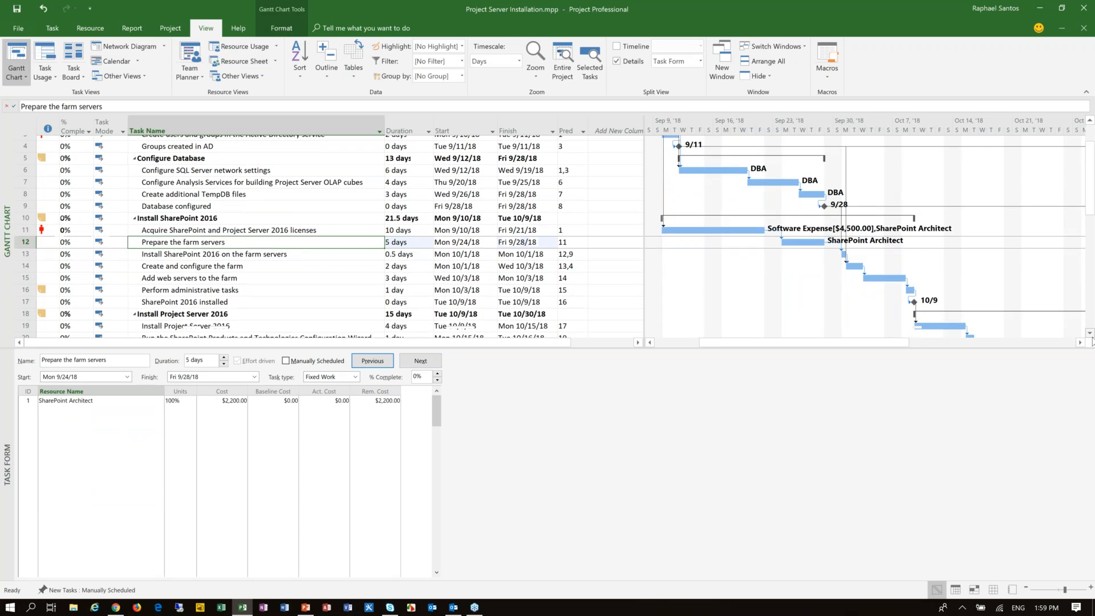
scroll(1092, 341, down, 3)
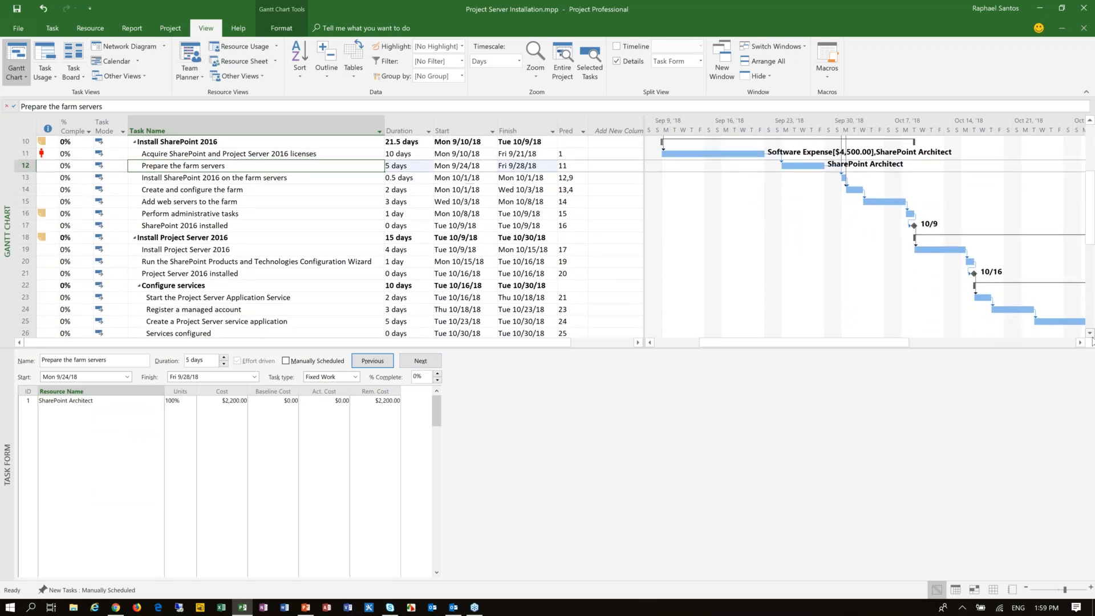
scroll(1092, 341, down, 3)
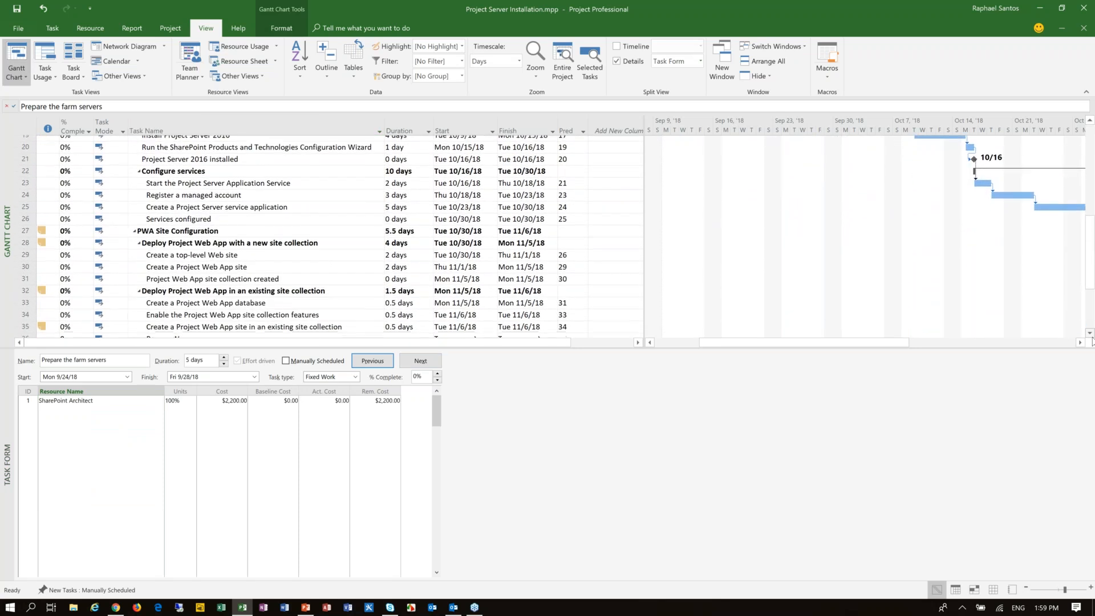
scroll(1092, 342, down, 2)
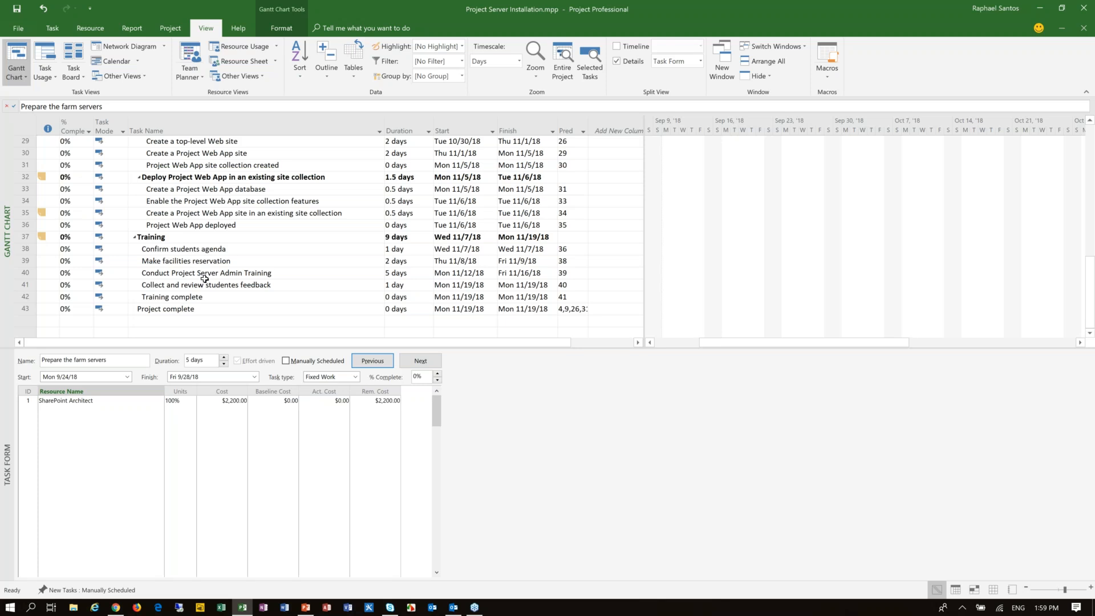
click(194, 273)
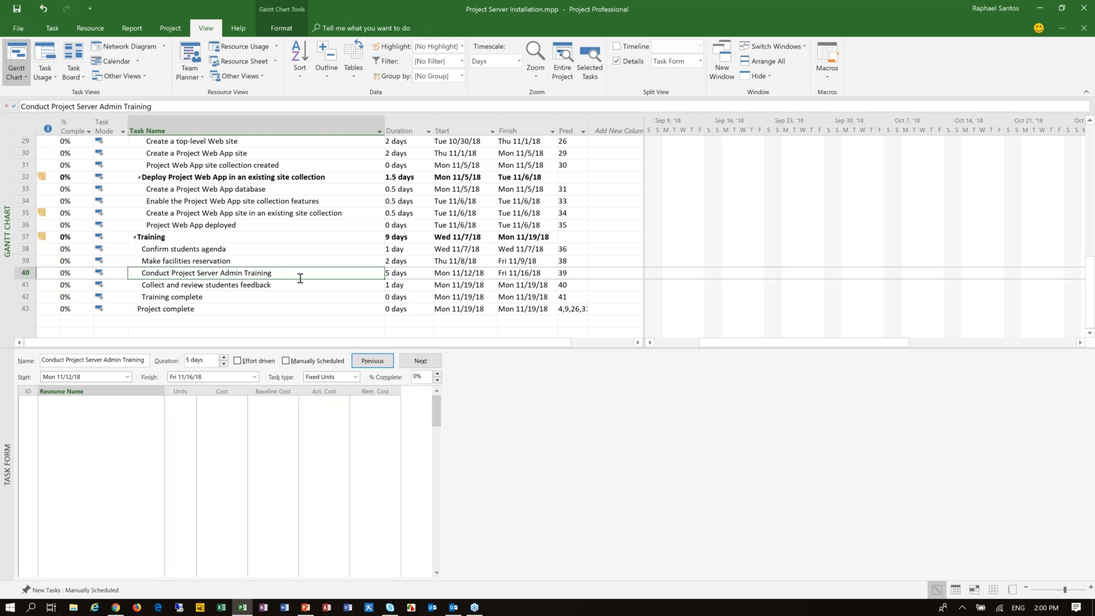
click(156, 401)
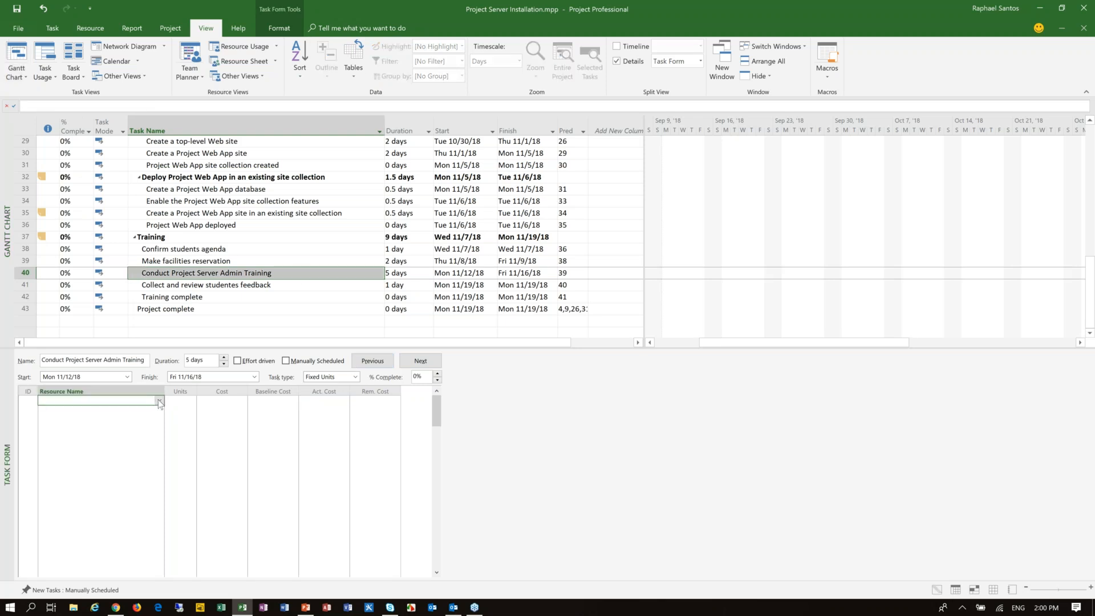
click(159, 402)
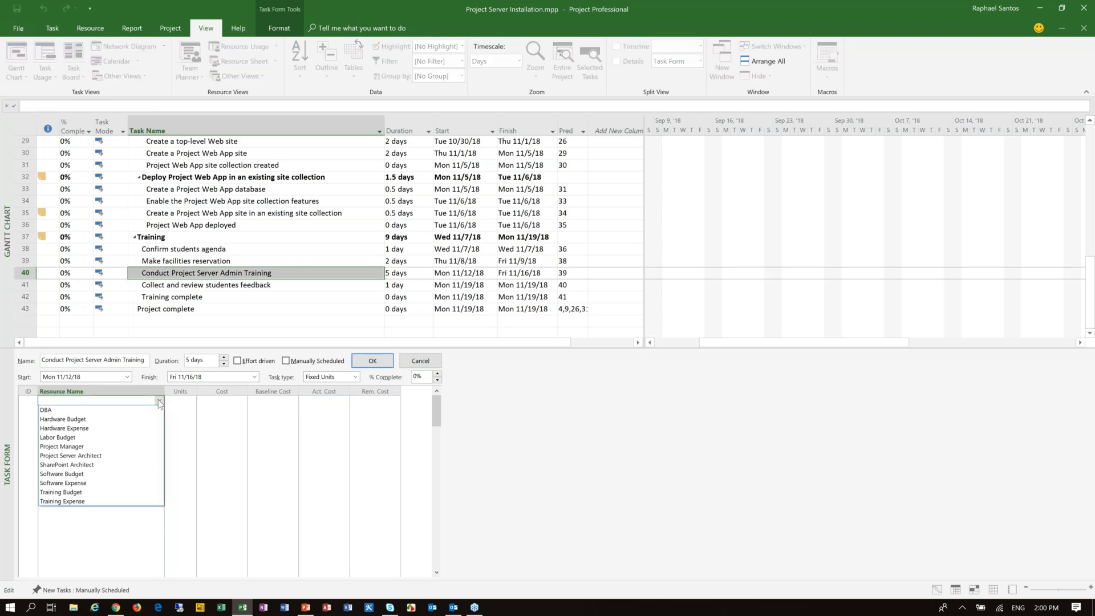
click(90, 455)
click(371, 361)
Step: Add Training Expense as a second resource on the task "Conduct Project Server Admin Training"
click(155, 411)
click(159, 410)
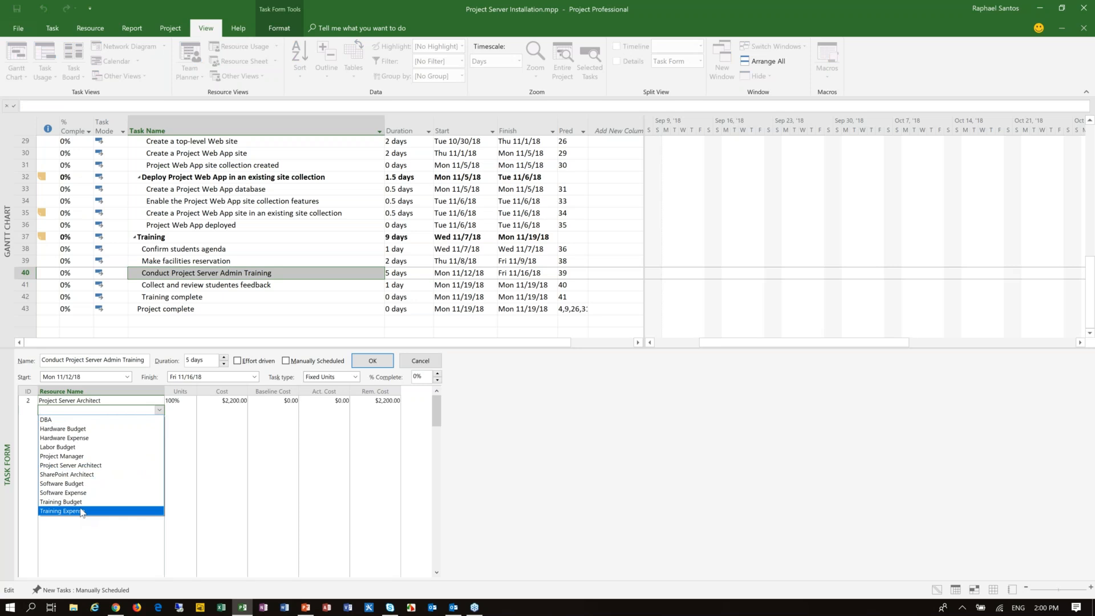
click(82, 512)
click(221, 410)
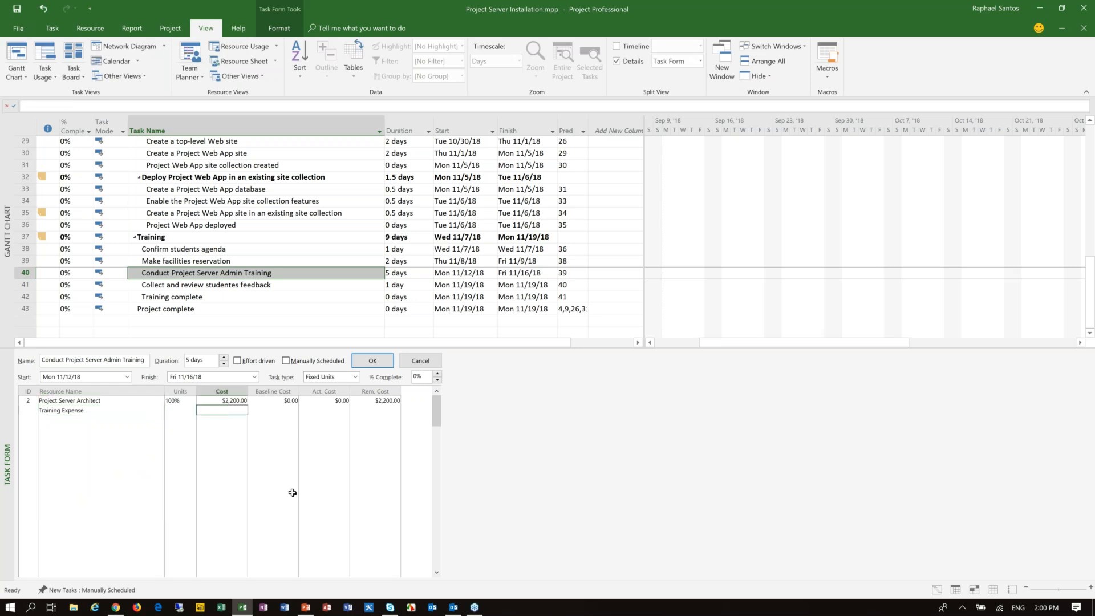
click(388, 361)
Step: Set the Training Expense cost on the Project Server Admin Training task to $7,000
key(F2)
key(Left)
key(Left)
key(Left)
key(Left)
text(7000)
key(Delete)
key(Delete)
key(Delete)
key(Delete)
key(BackSpace)
key(BackSpace)
key(BackSpace)
key(BackSpace)
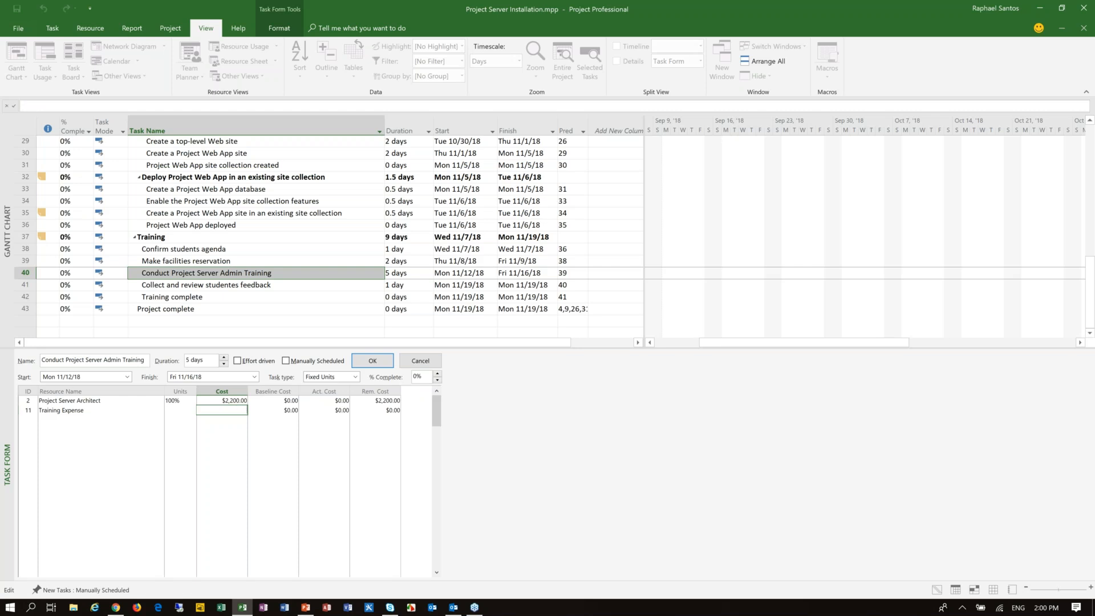
text(7000)
click(275, 409)
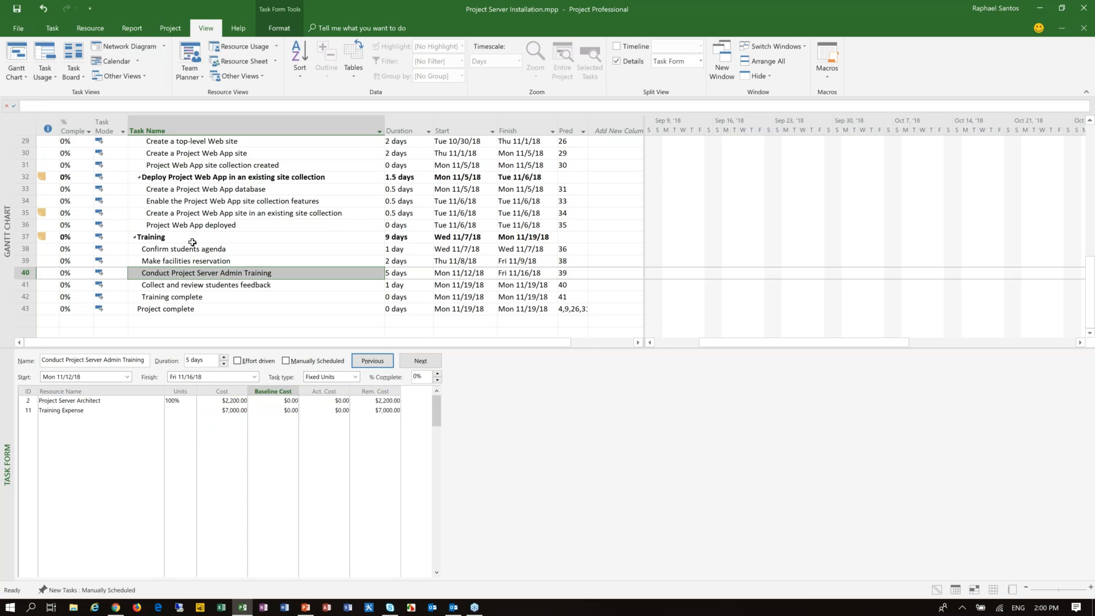
Step: Hide the Task Form details so that only the Gantt Chart is shown
click(52, 28)
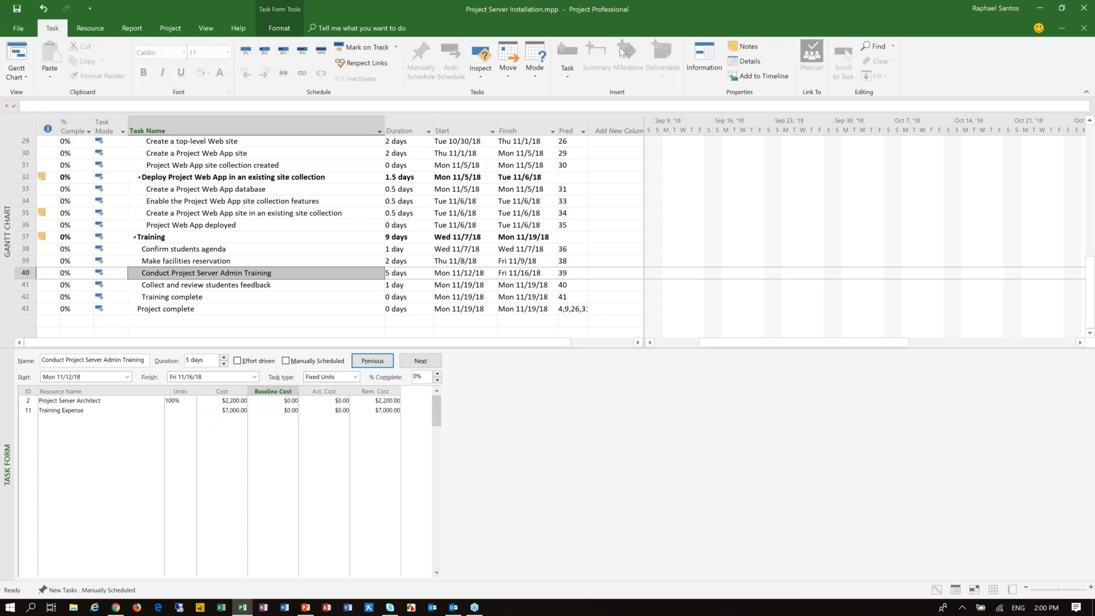
click(206, 28)
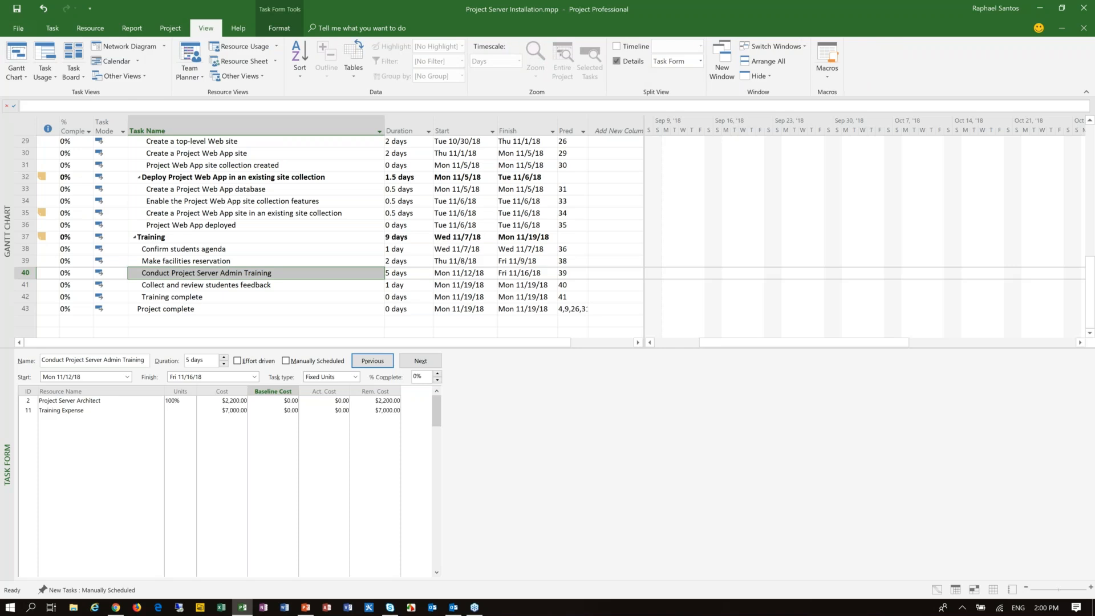
click(616, 61)
click(26, 56)
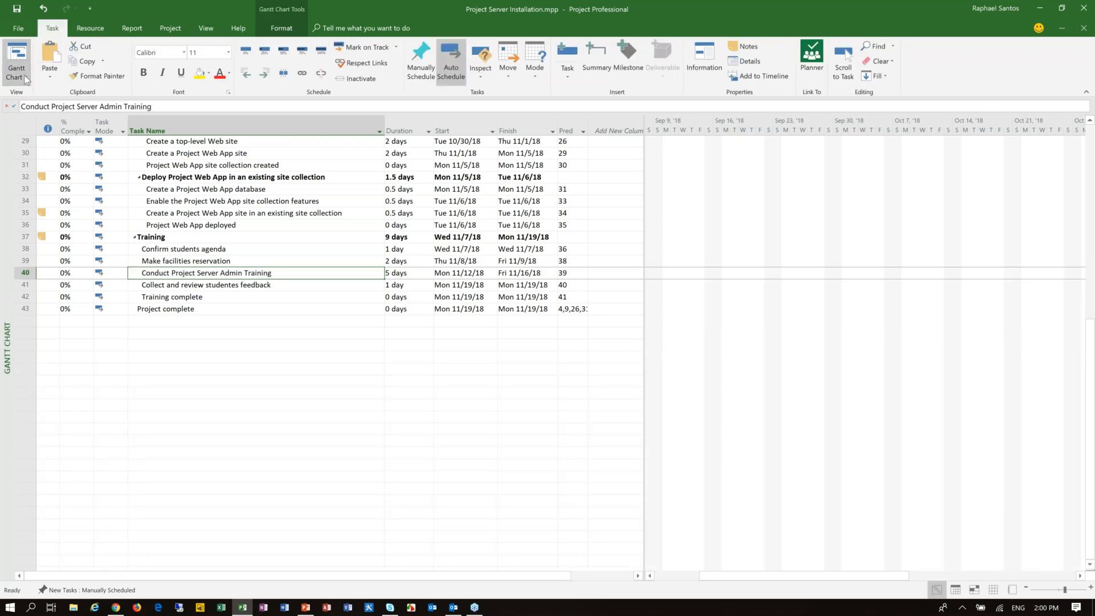
Step: Switch the project from the Gantt Chart to the Resource Sheet view
click(24, 74)
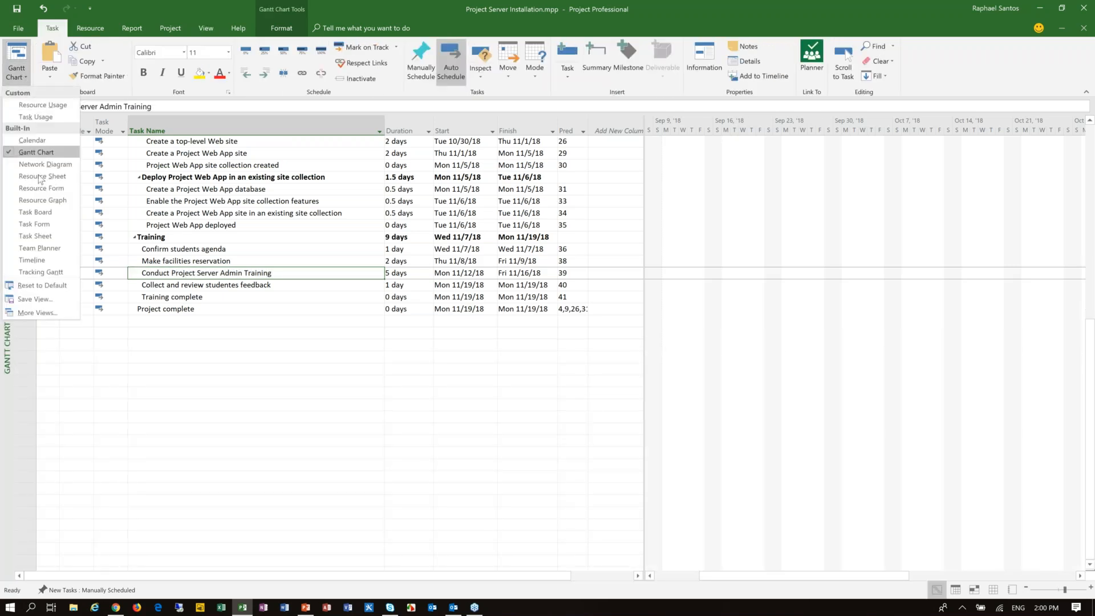
click(35, 235)
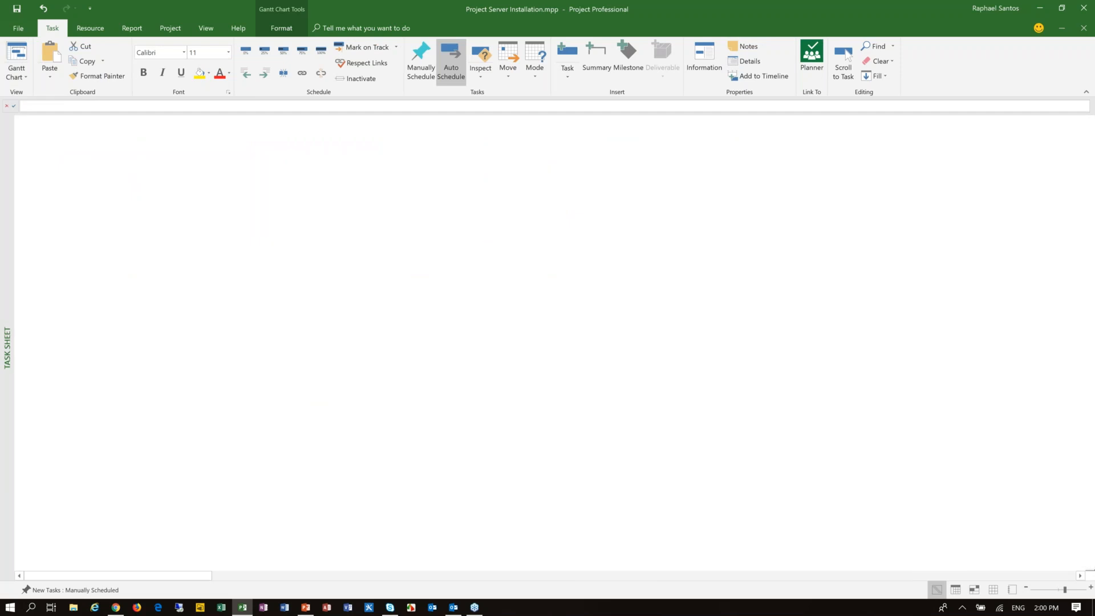
click(17, 73)
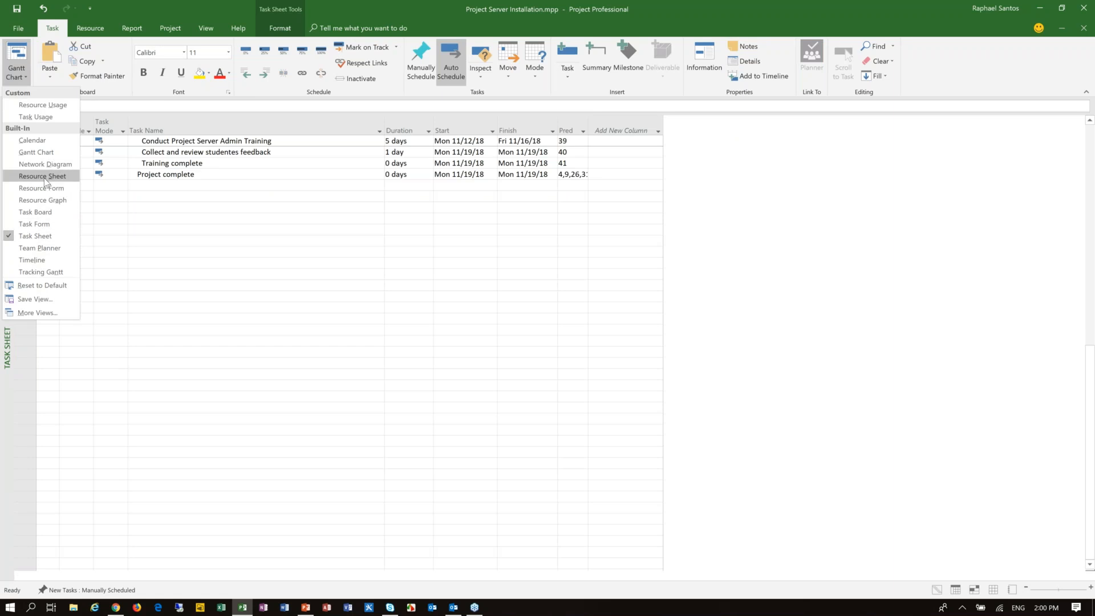
click(41, 177)
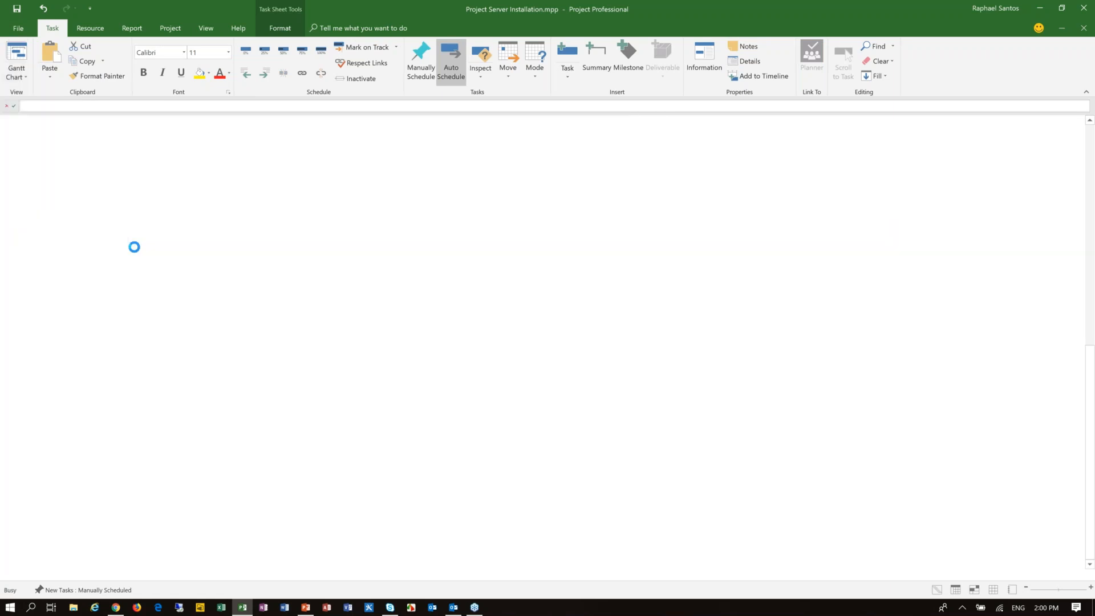
Step: Add the Cost and Budget Cost columns after the Cost Type column of the resource sheet
click(743, 128)
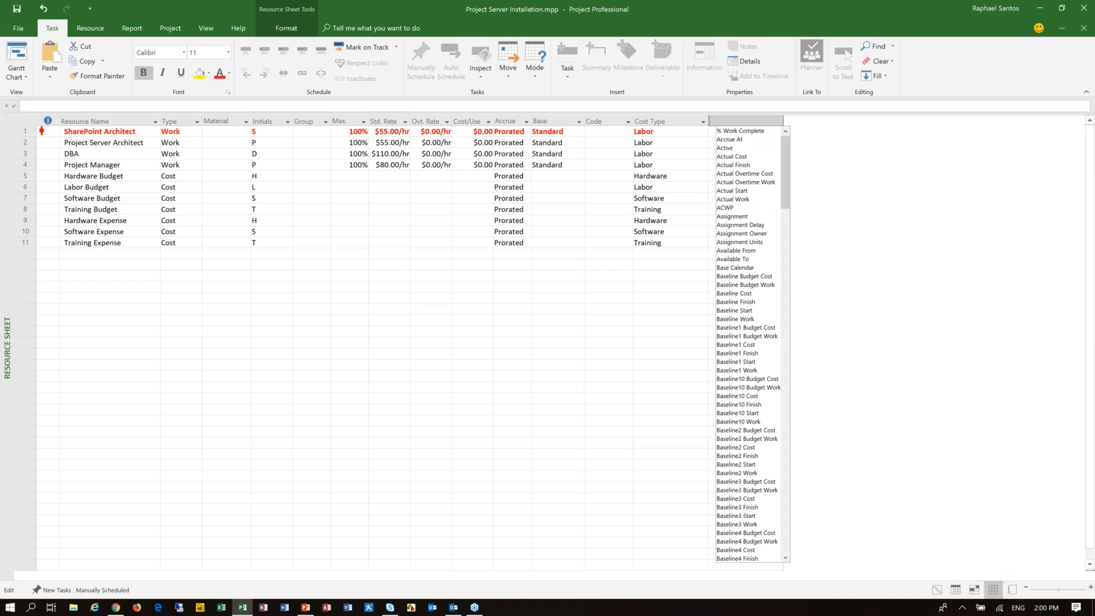
text(cost)
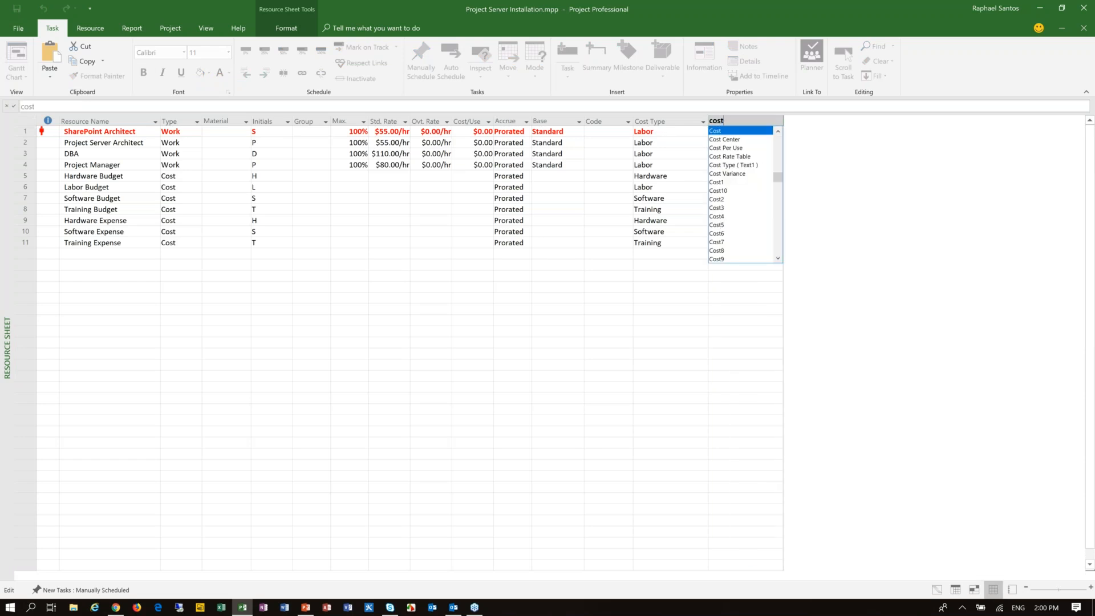
key(Return)
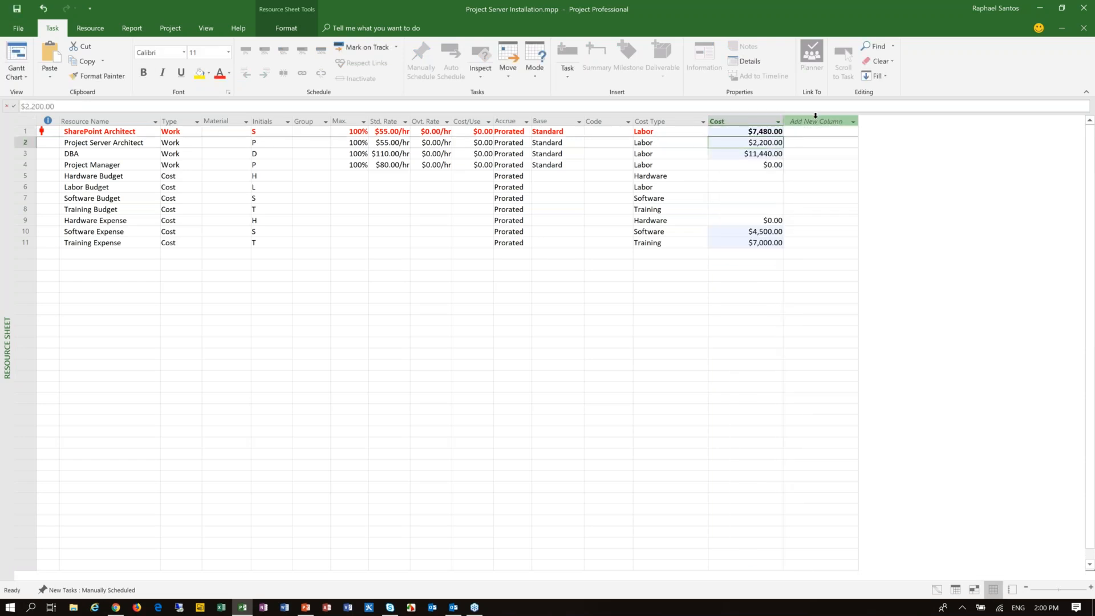
click(816, 117)
text(bu)
key(Down)
key(Return)
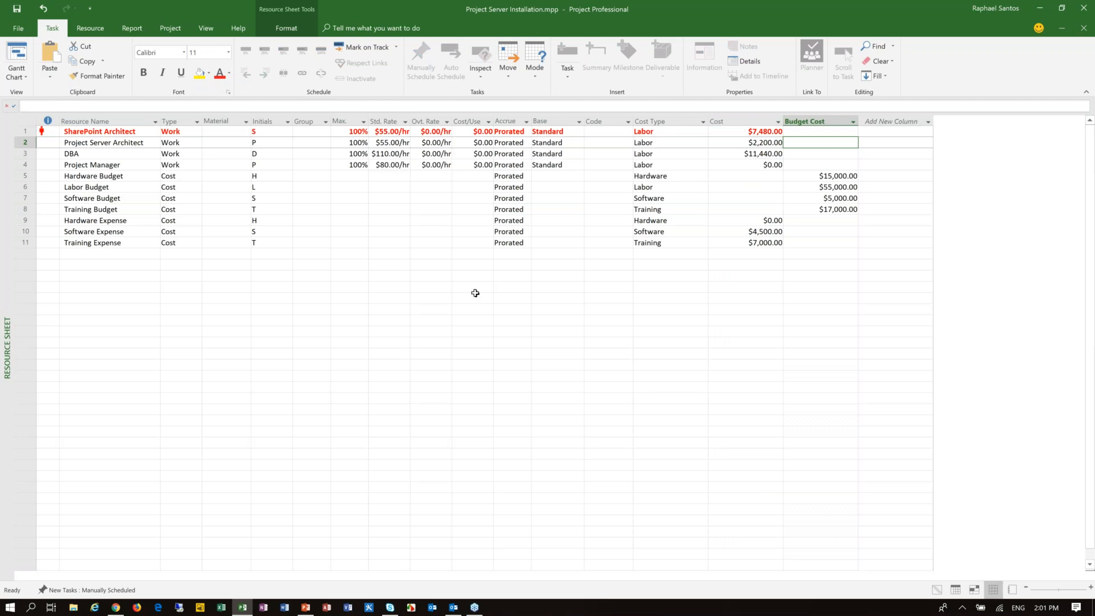
Step: Filter the resources by the Software cost type and compare the software budget with the software expense cost
click(667, 143)
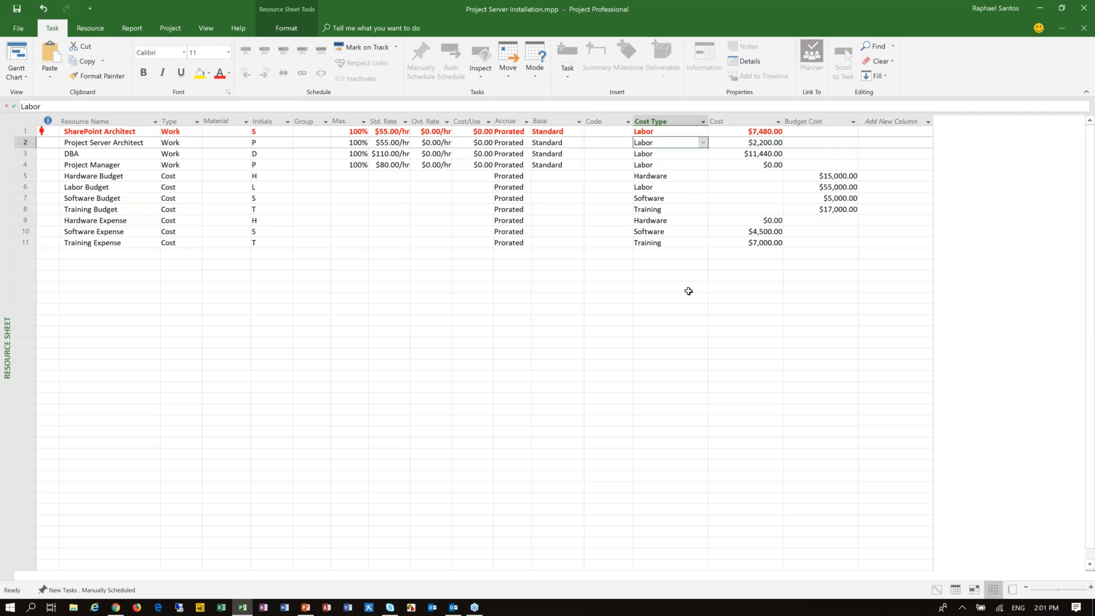
click(702, 122)
click(625, 218)
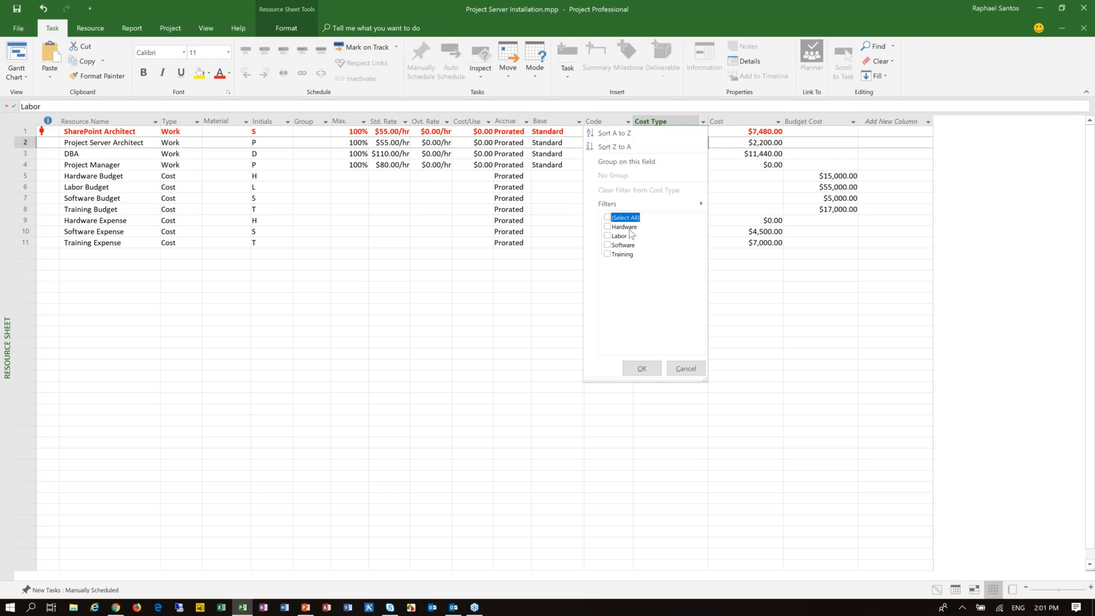
click(642, 368)
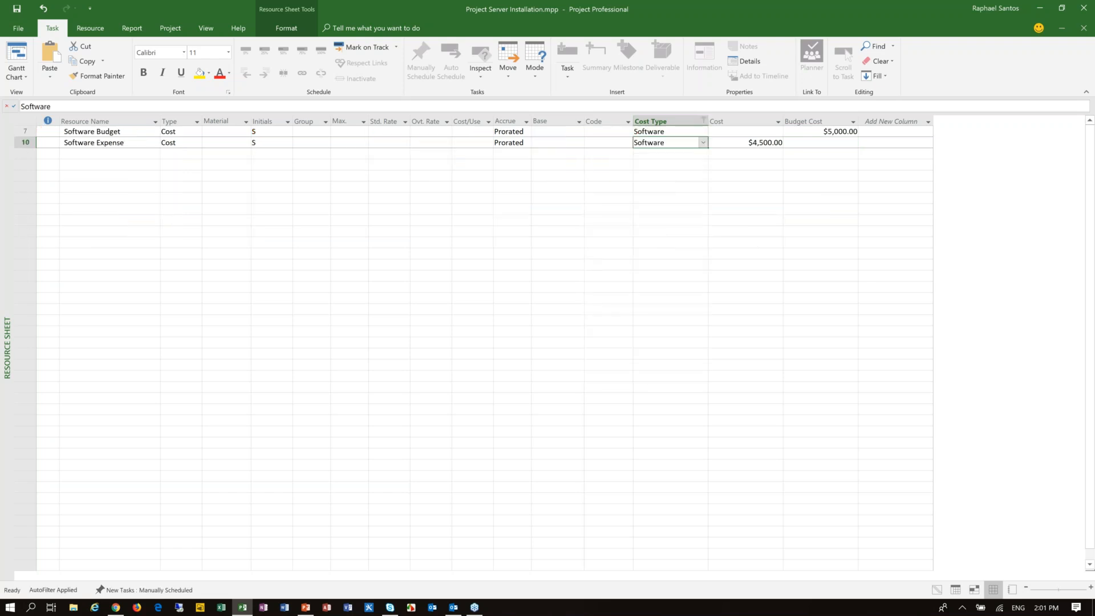
click(831, 131)
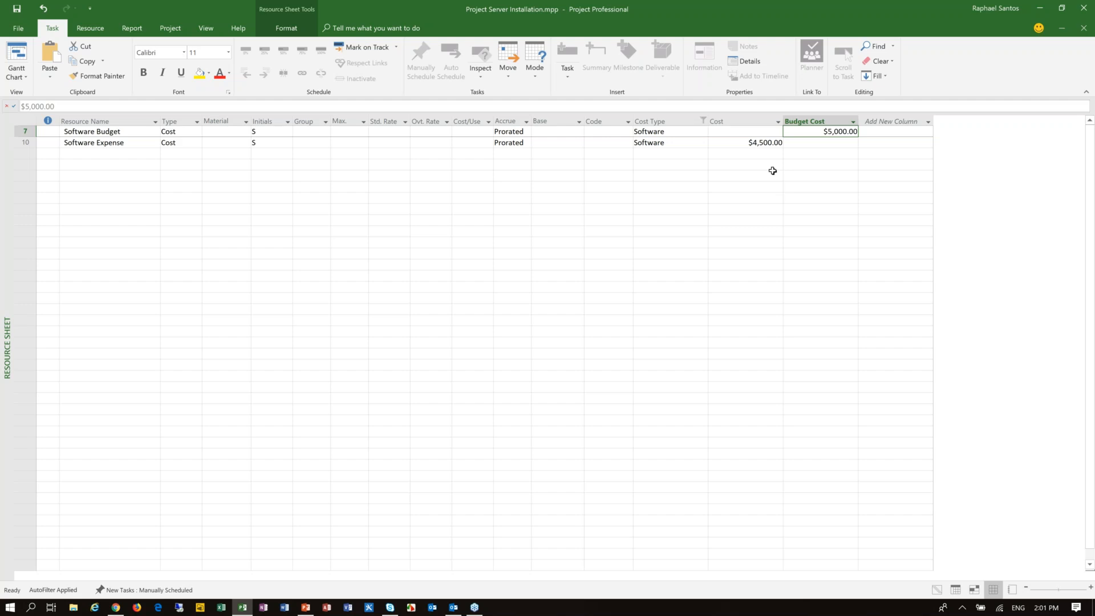
click(766, 142)
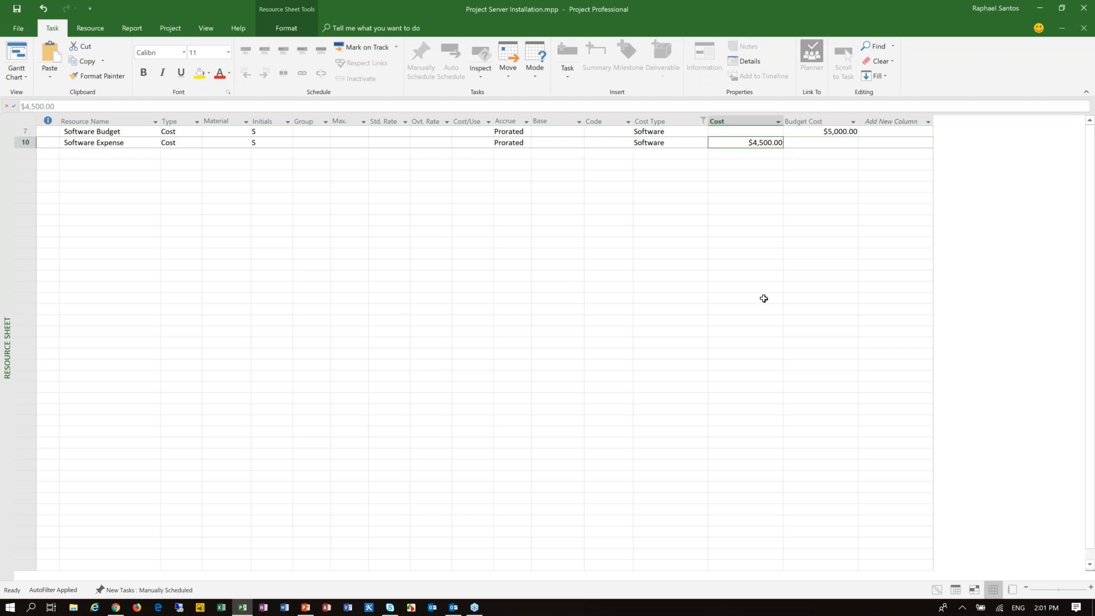
click(128, 143)
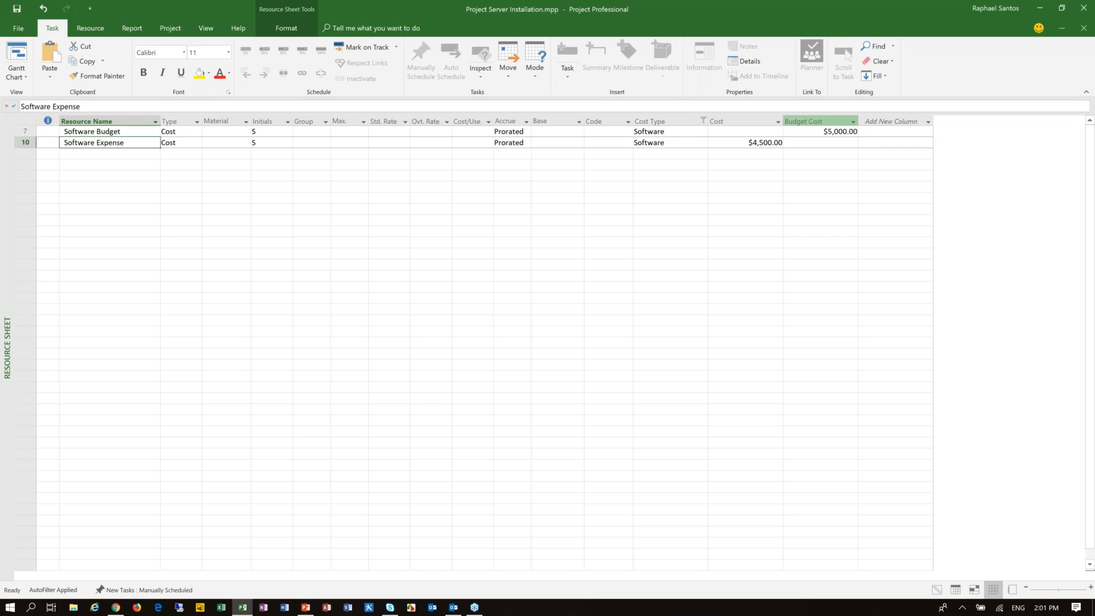
Step: Change the Cost Type filter to show only Labor resources and compare their costs with the labor budget
click(702, 120)
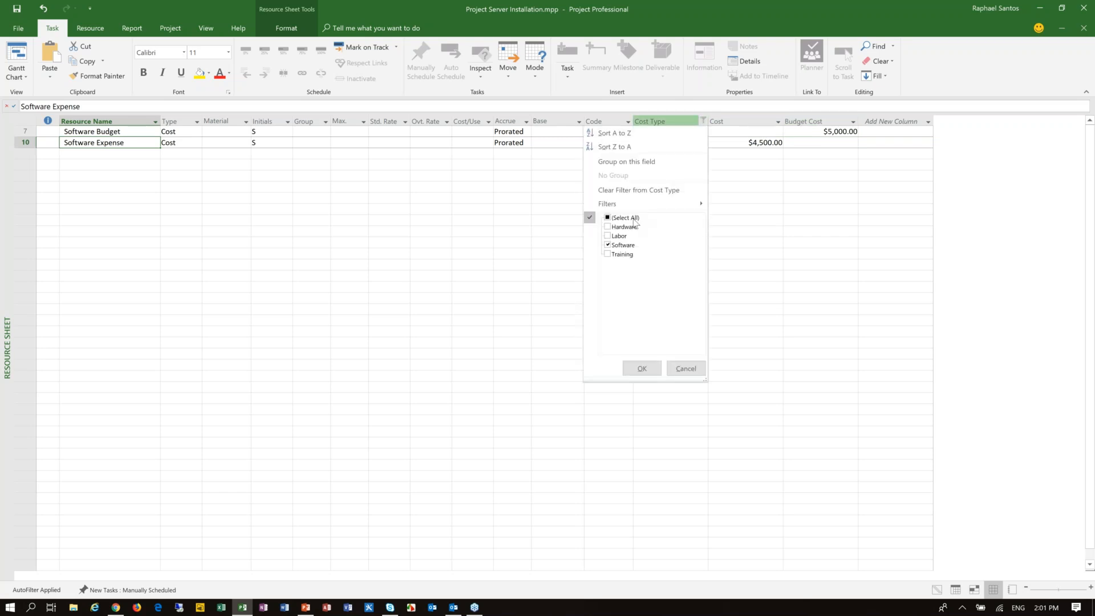
click(626, 217)
click(619, 236)
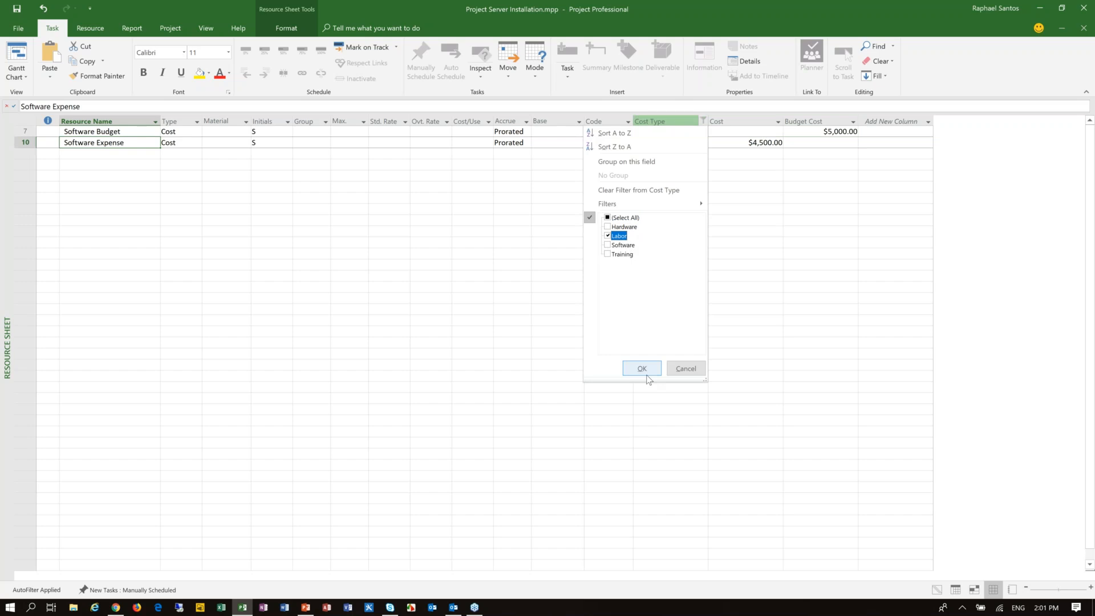
click(642, 368)
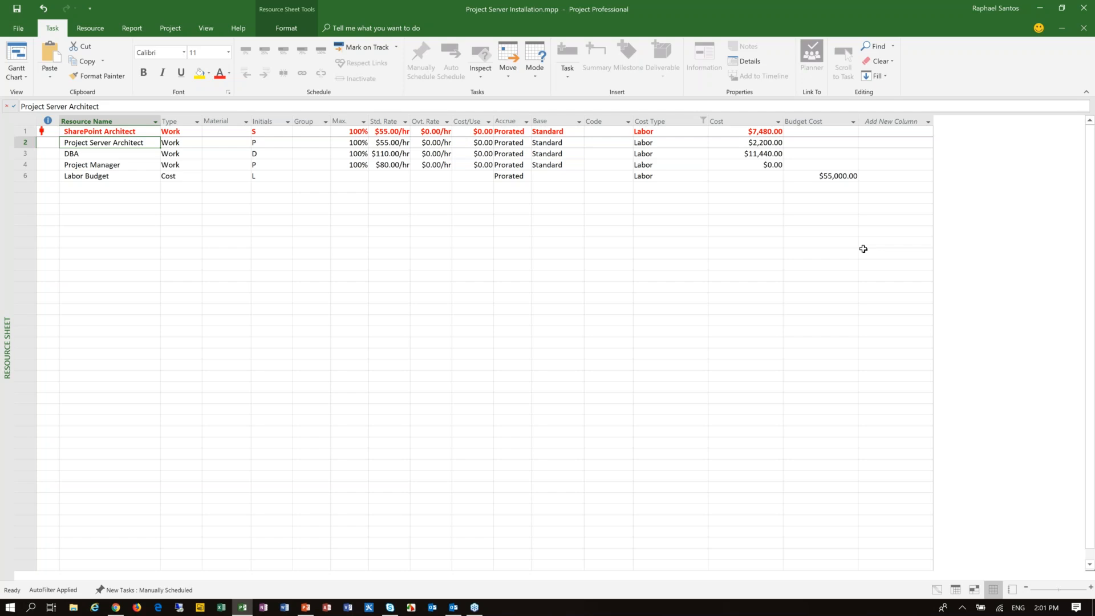
Step: Reset the Cost Type filter to show the resources of all cost types
click(660, 126)
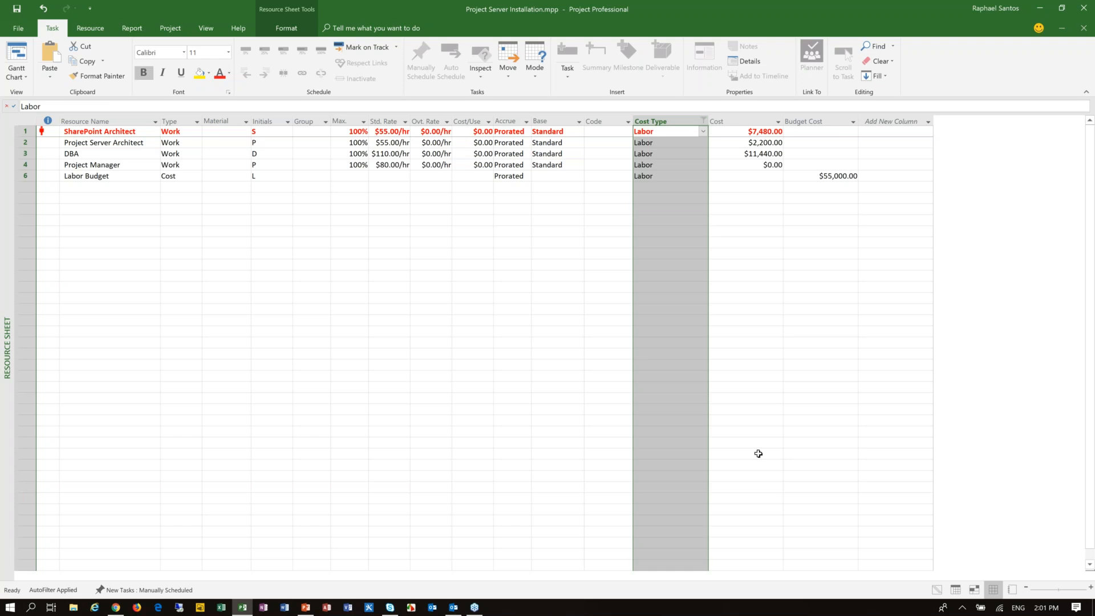
click(670, 141)
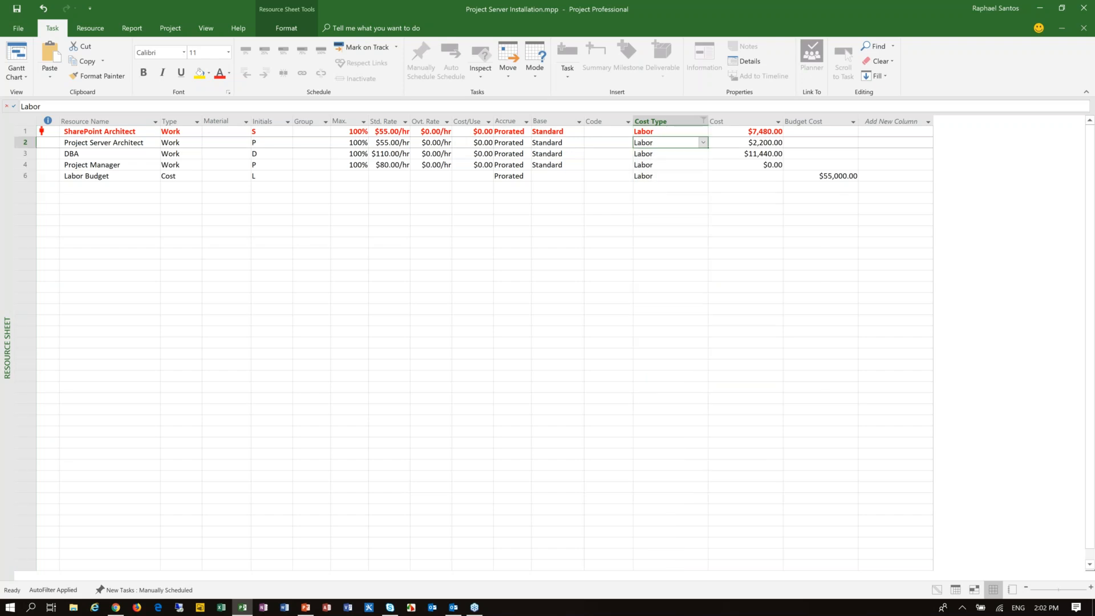
click(704, 122)
click(621, 217)
click(659, 369)
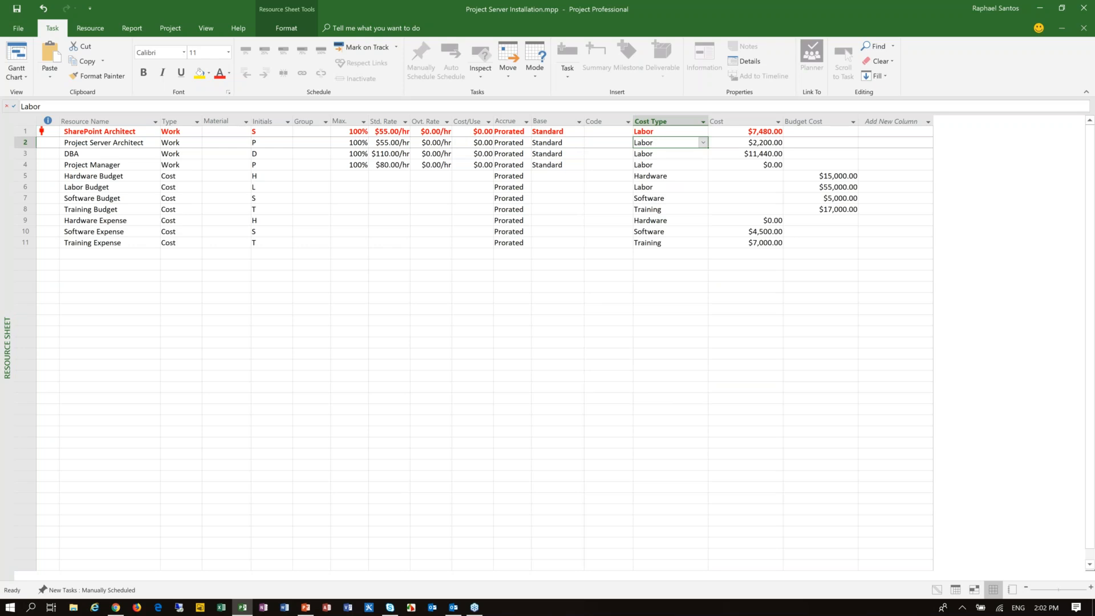
Step: Open the Task Usage view and review the budget resources and their budget costs under the project summary task
click(17, 63)
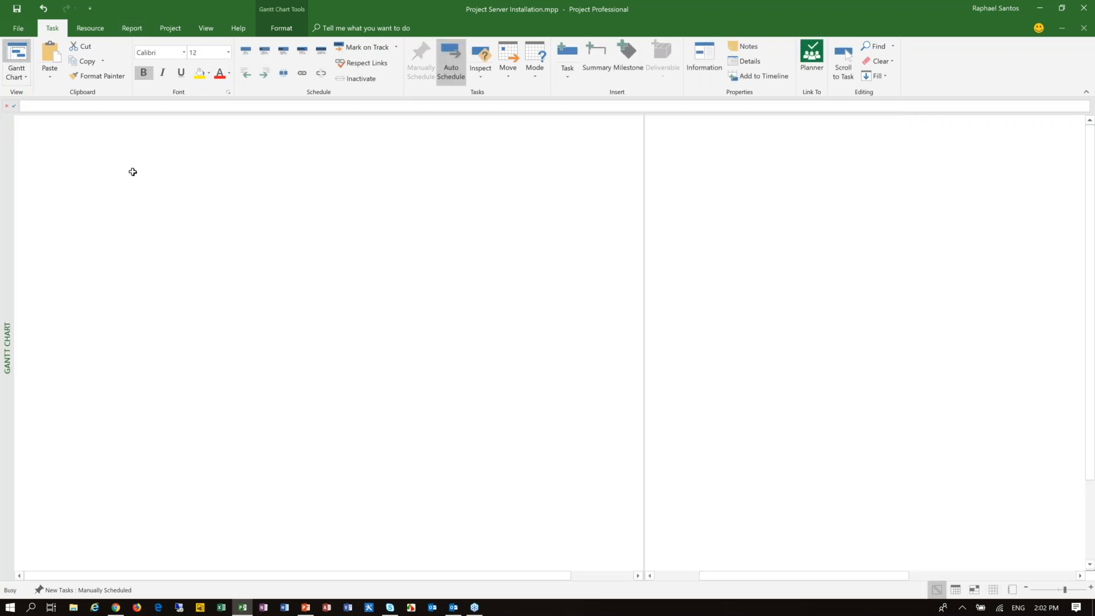
click(21, 79)
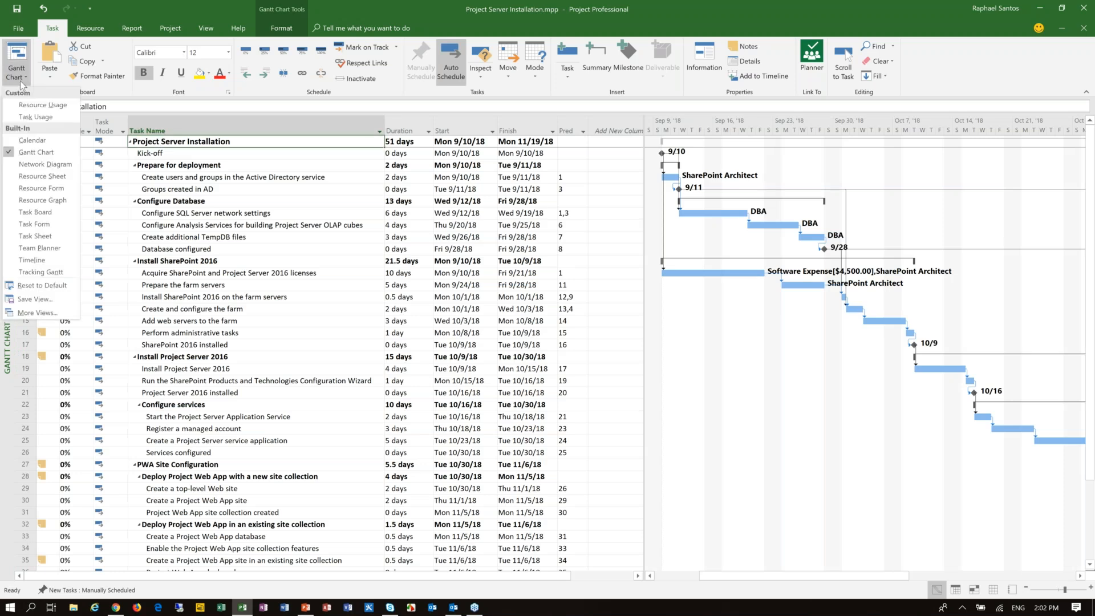
click(57, 116)
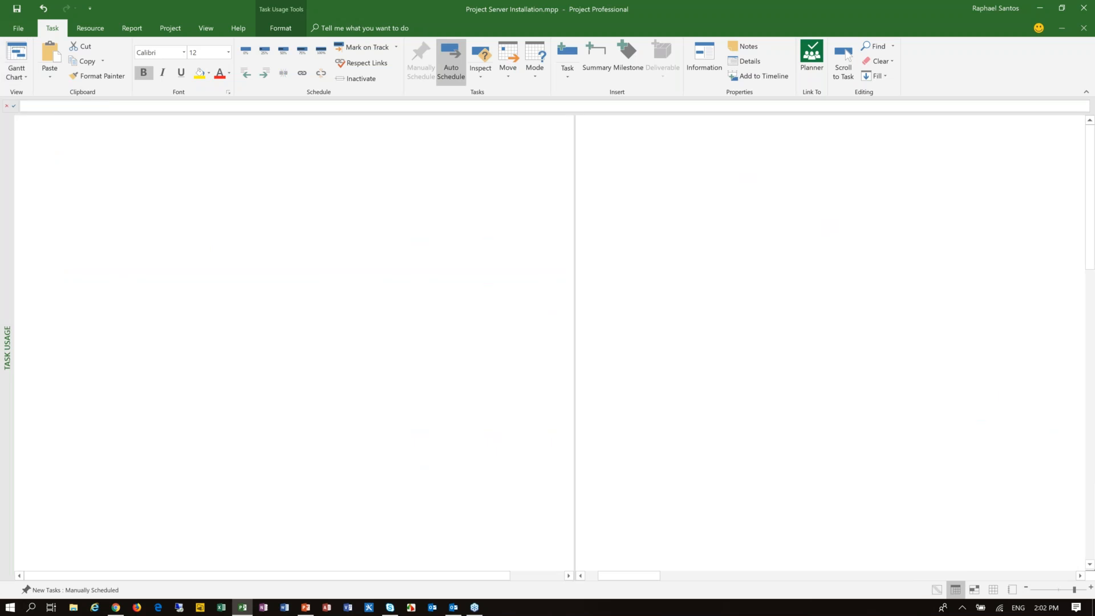
click(23, 81)
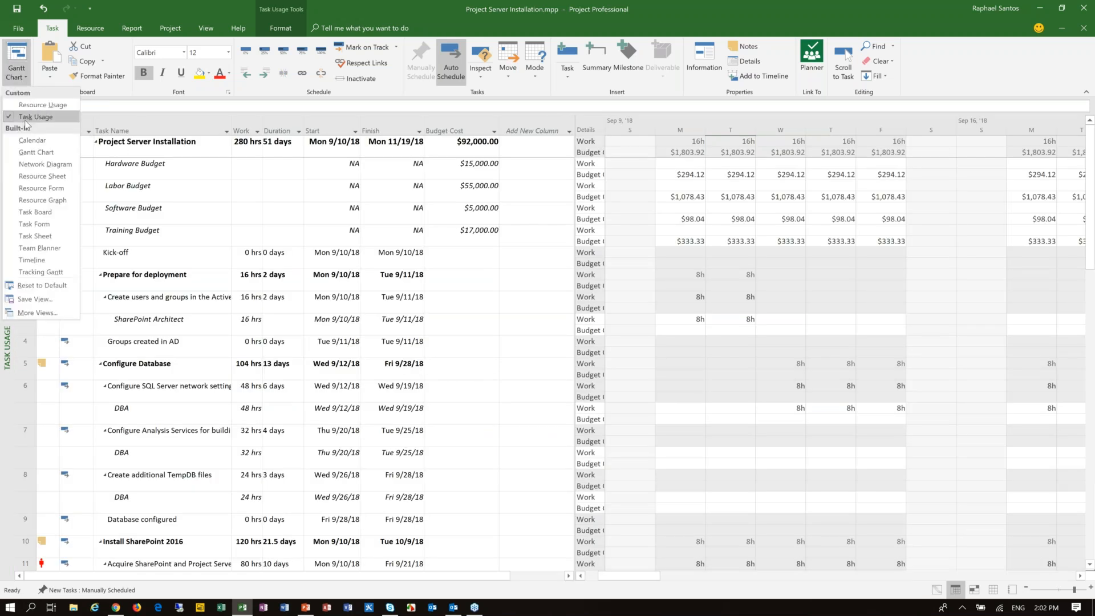
click(201, 173)
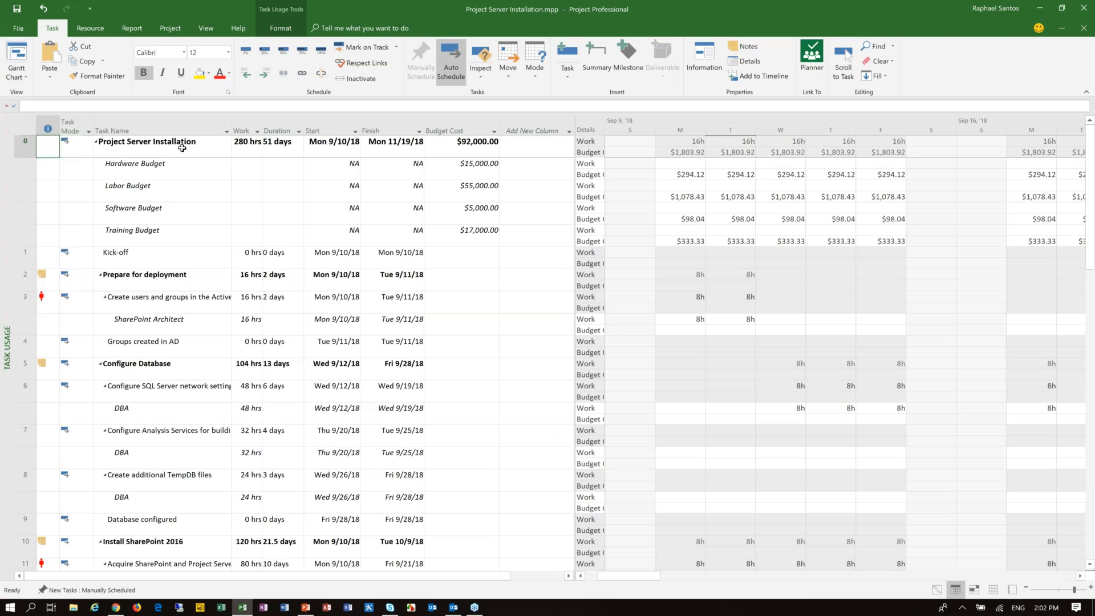
drag(177, 165, 162, 221)
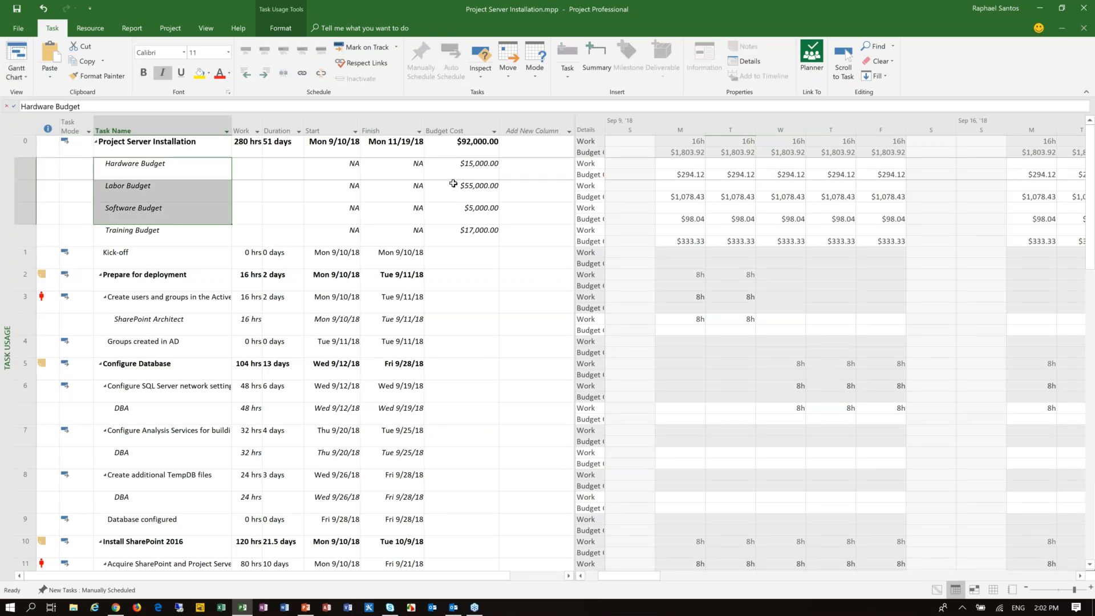
drag(468, 164, 468, 210)
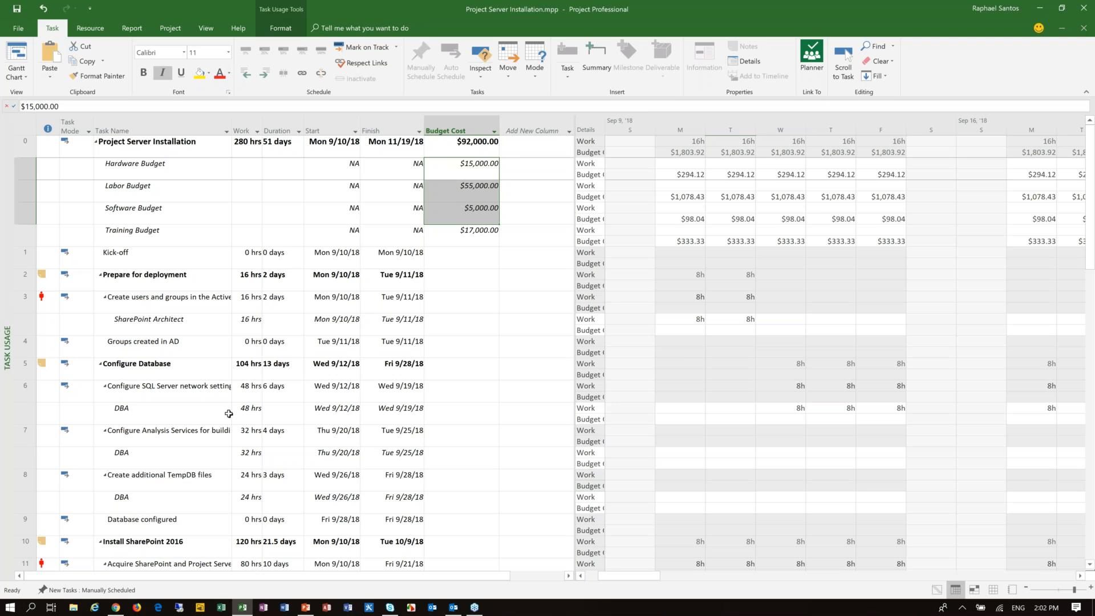
Step: Return to the Gantt Chart and set the default Baseline for the entire project
click(17, 55)
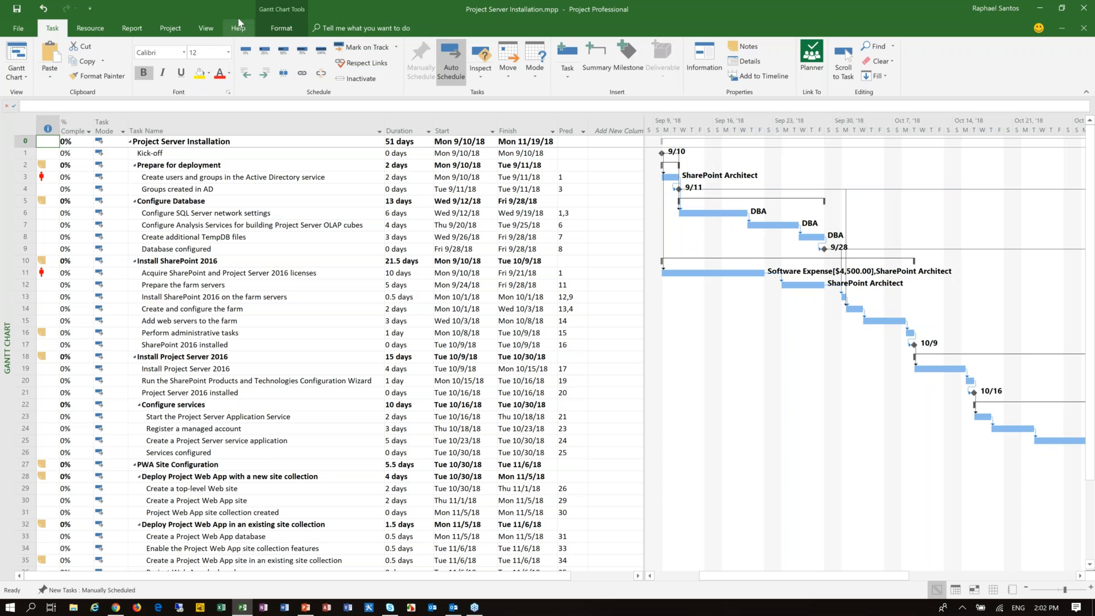
click(170, 28)
click(368, 73)
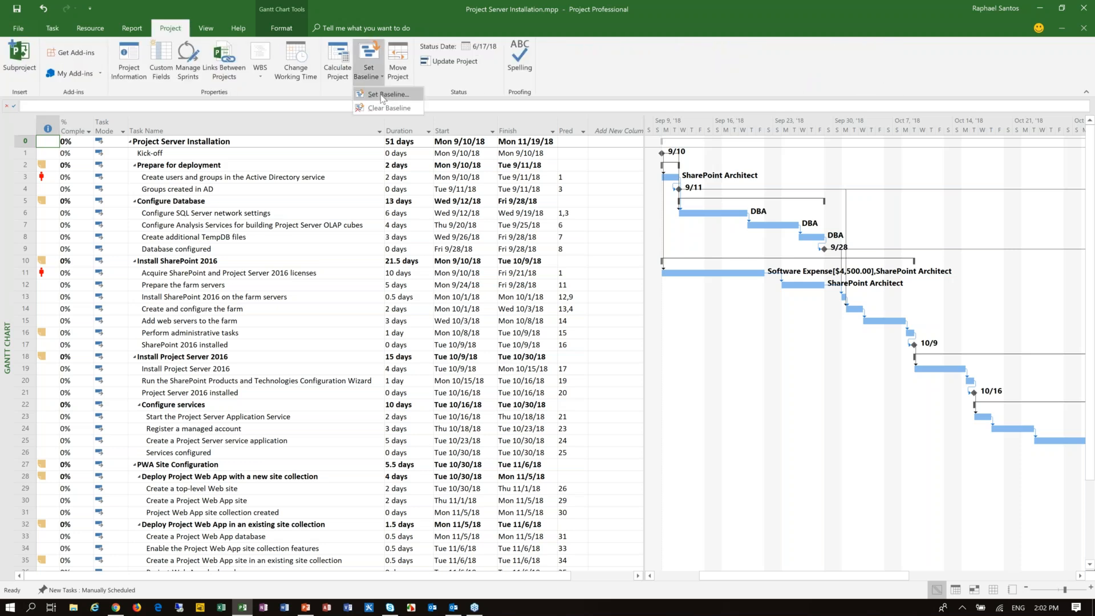
click(384, 98)
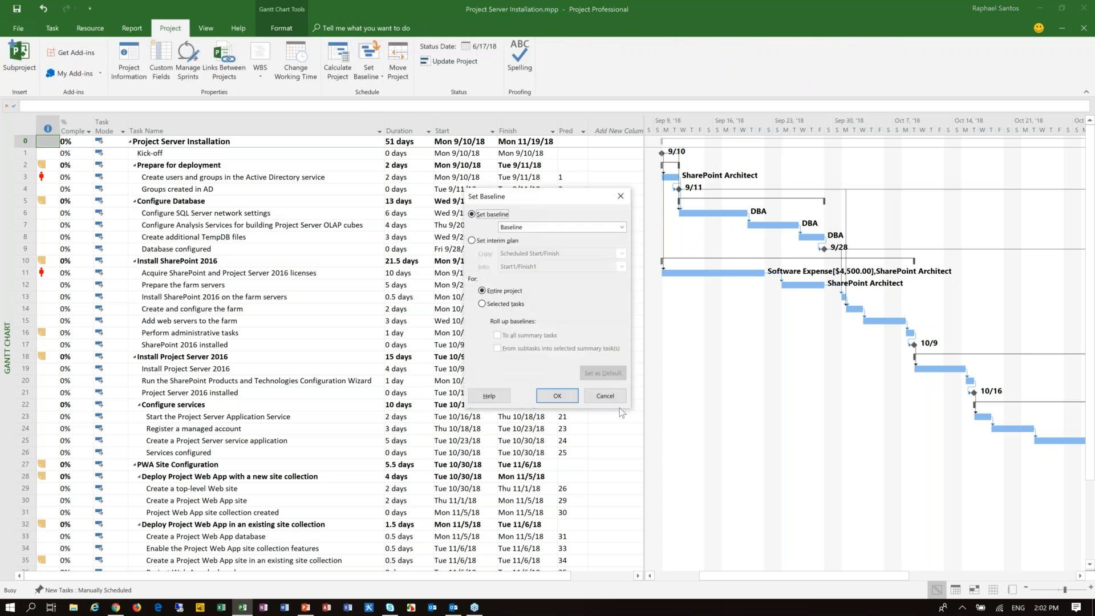
click(561, 401)
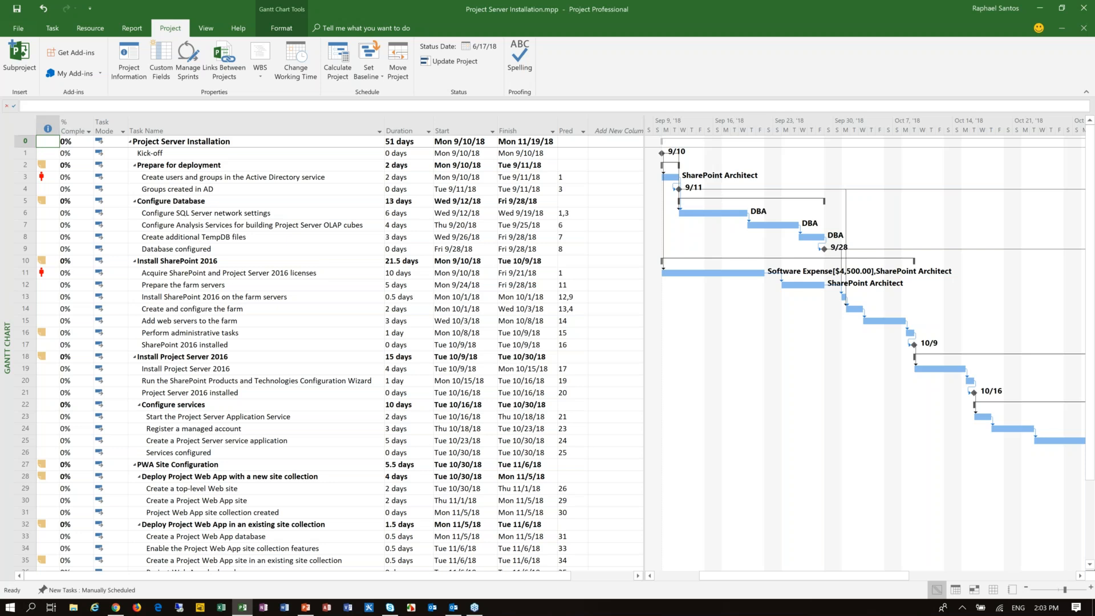
click(52, 28)
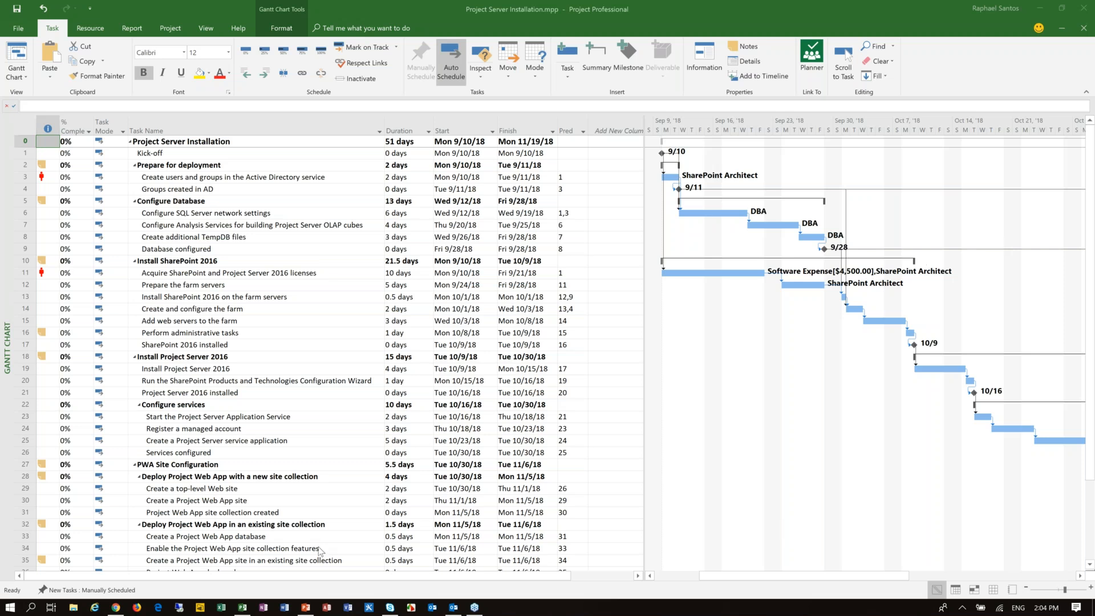
Step: Switch to the PowerPoint presentation "Budget and Expense Cost Planning in Microsoft Project" and show slide 2 about the presenter
click(305, 607)
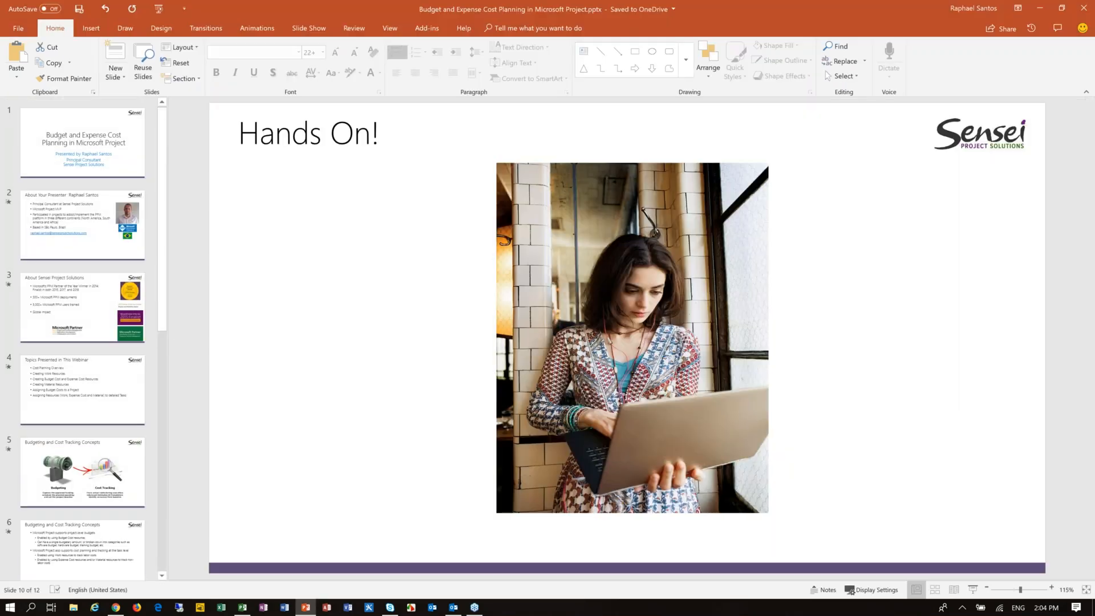
click(107, 234)
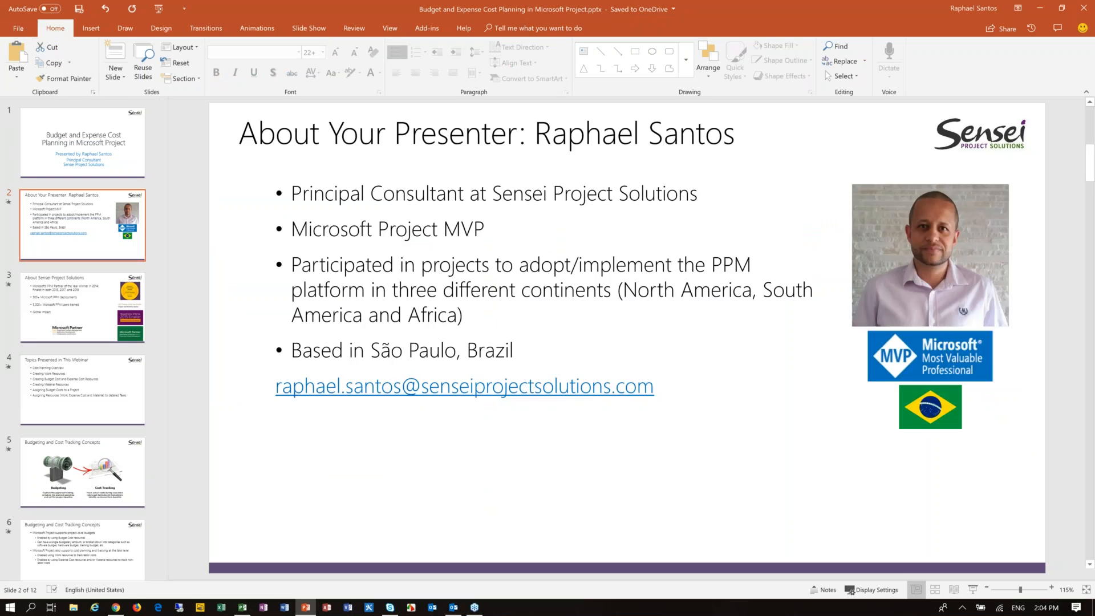